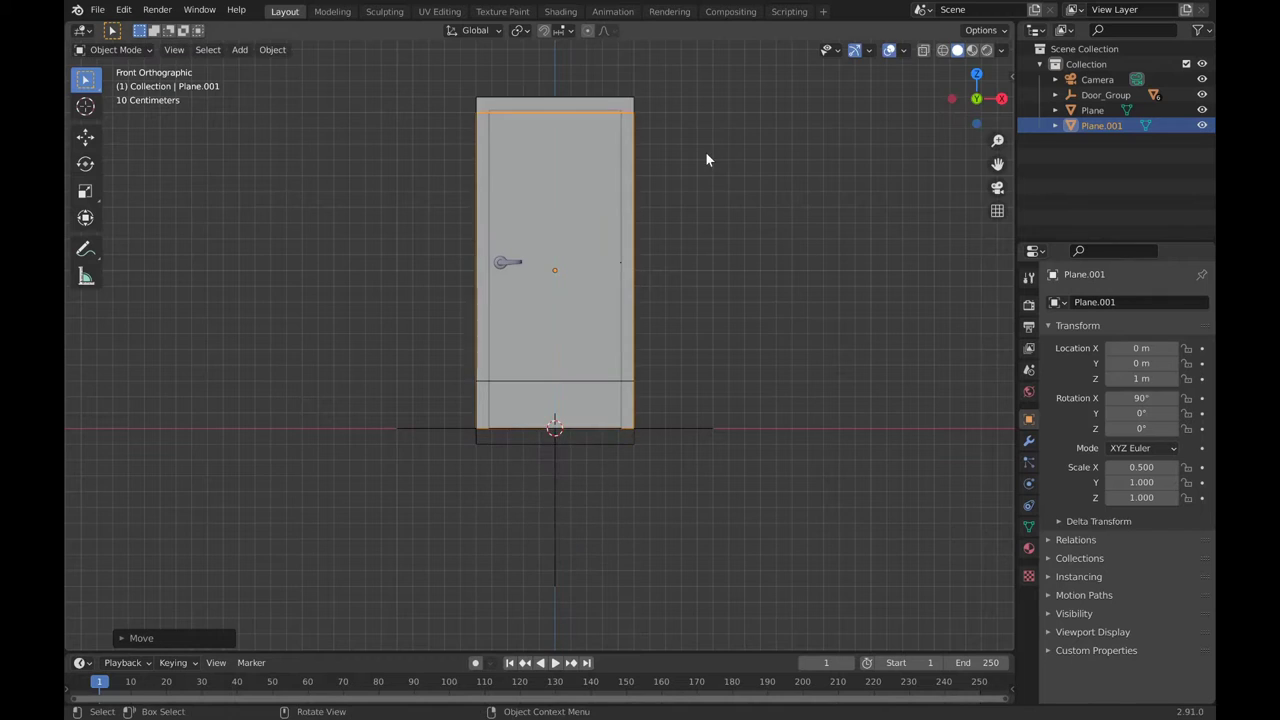
Raise the greenscreen plane's upper edge to the top of the door frame and rename the plane portal_greenscreen
{"action": "middle_click_drag", "start_coordinate": [706, 157], "coordinate": [706, 333], "text": "shift"}
{"action": "key", "text": "ctrl+z"}
{"action": "left_click", "coordinate": [1100, 125]}
{"action": "key", "text": "Tab"}
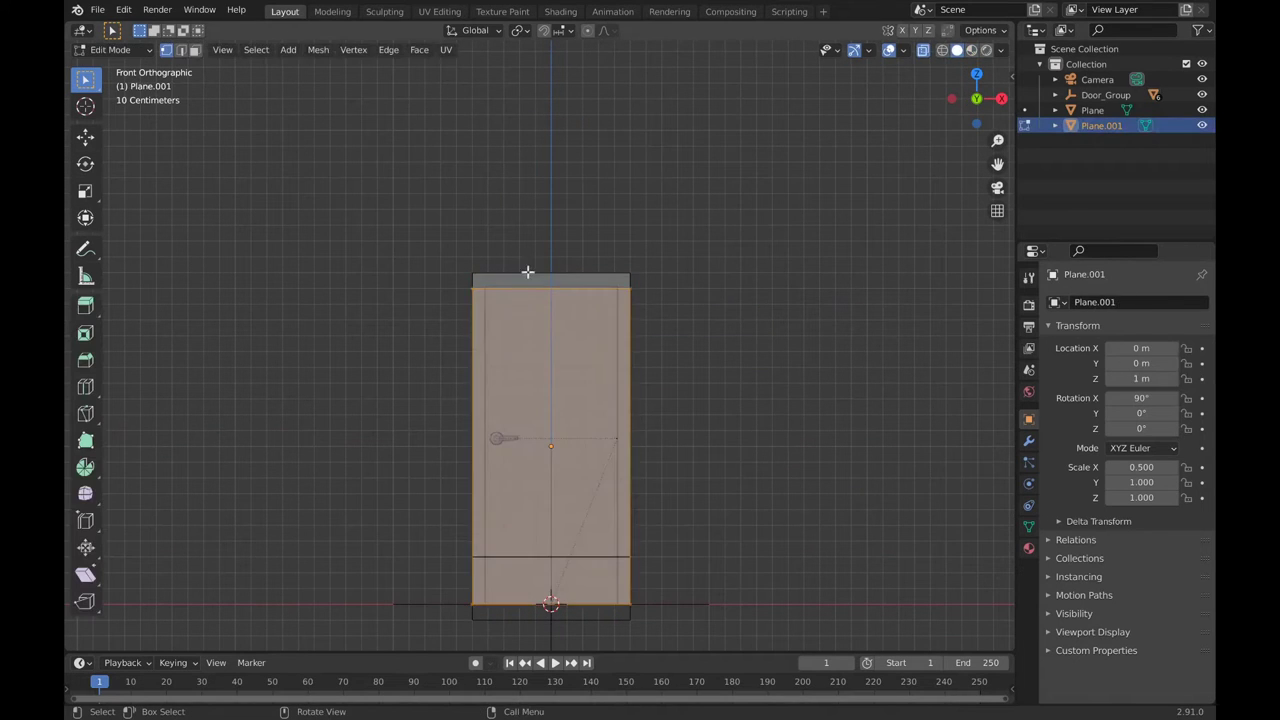
{"action": "key", "text": "g"}
{"action": "key", "text": "z"}
{"action": "left_click", "coordinate": [865, 404]}
{"action": "double_click", "coordinate": [1101, 125]}
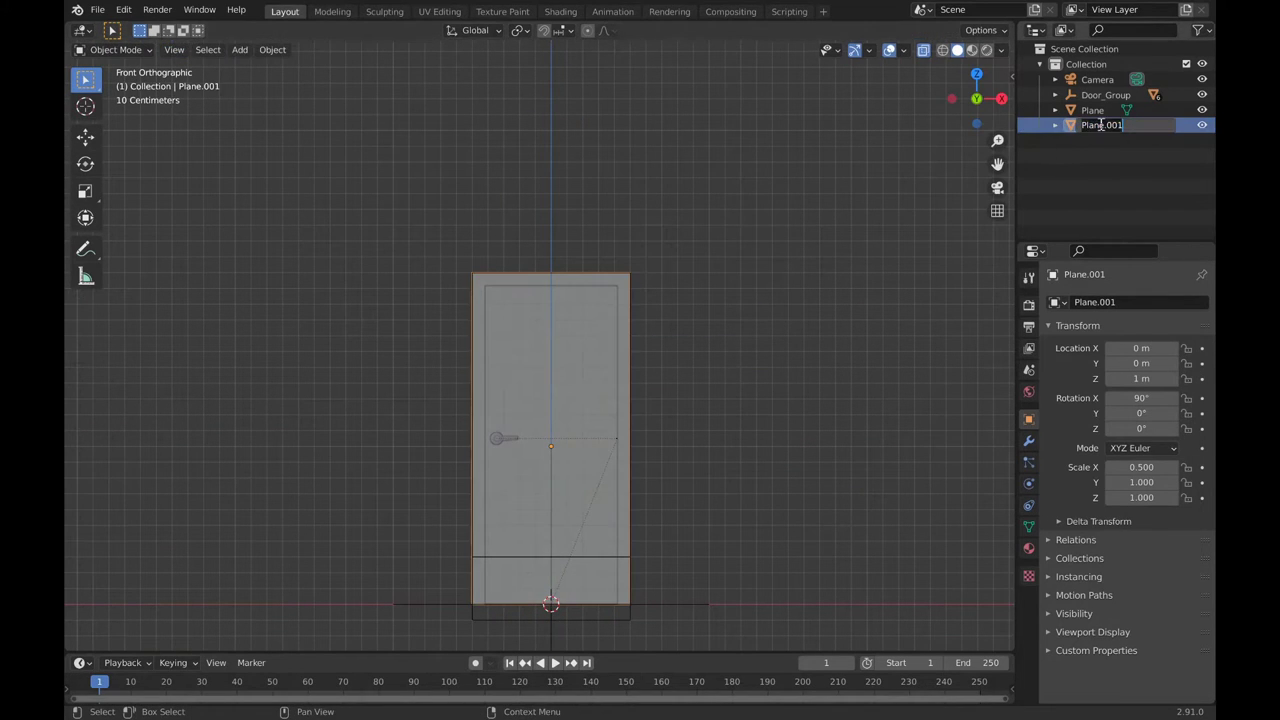
{"action": "middle_click_drag", "start_coordinate": [640, 390], "coordinate": [580, 440]}
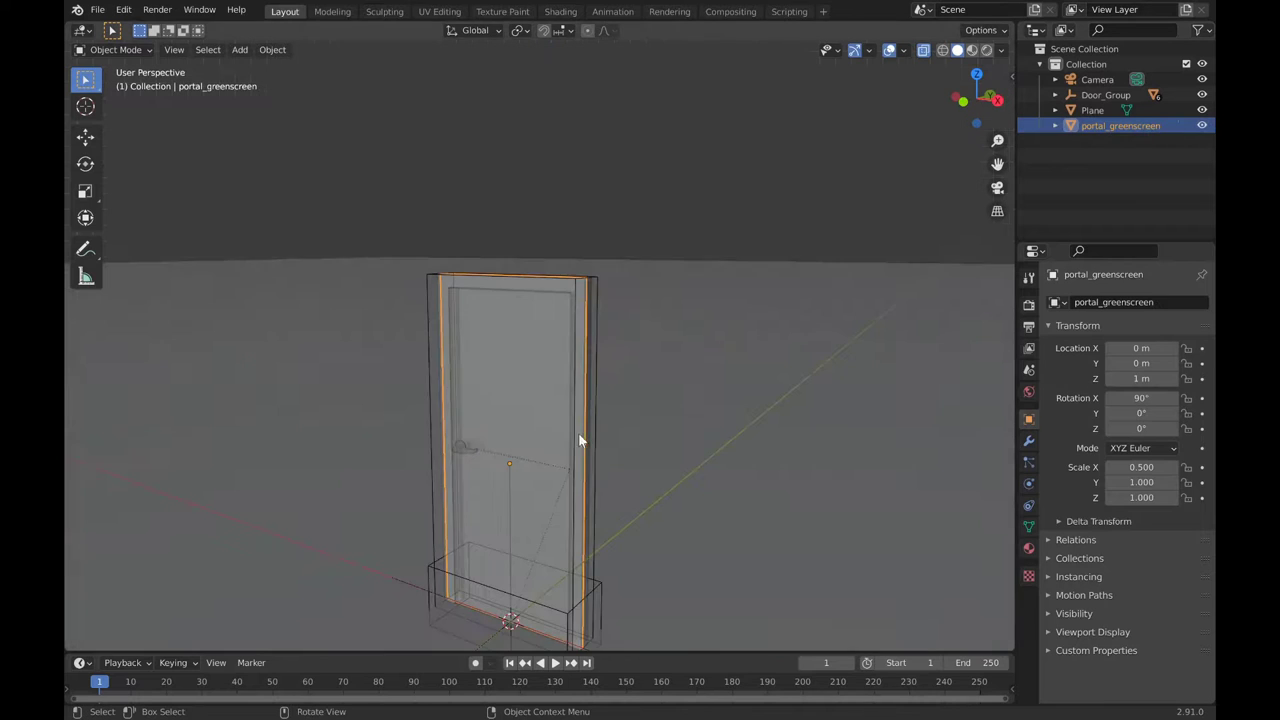
Turn off X-ray and shift portal_greenscreen along Y within the depth of the door frame
{"action": "left_click", "coordinate": [921, 55]}
{"action": "key", "text": "KP_3"}
{"action": "key", "text": "g"}
{"action": "key", "text": "y"}
{"action": "key", "text": "Escape"}
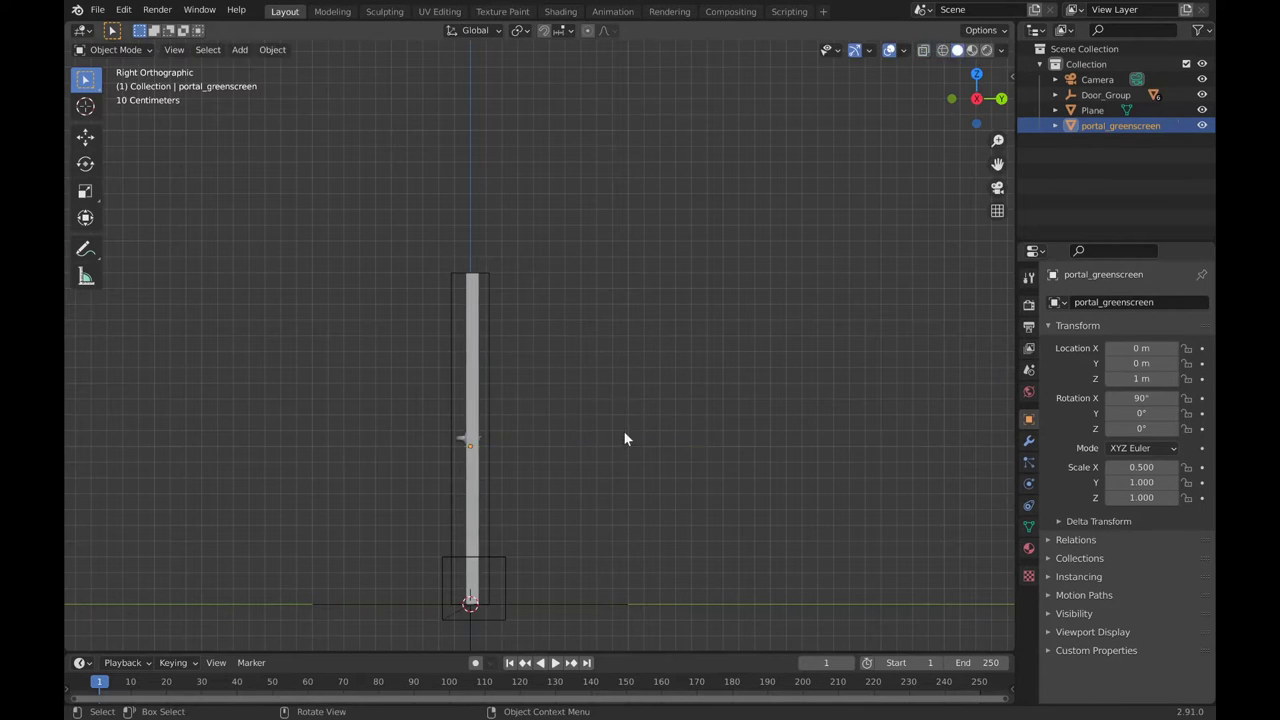
{"action": "key", "text": "g"}
{"action": "key", "text": "y"}
{"action": "left_click", "coordinate": [598, 428]}
{"action": "middle_click_drag", "start_coordinate": [598, 428], "coordinate": [606, 363]}
{"action": "key", "text": "shift+z"}
{"action": "left_click", "coordinate": [622, 460]}
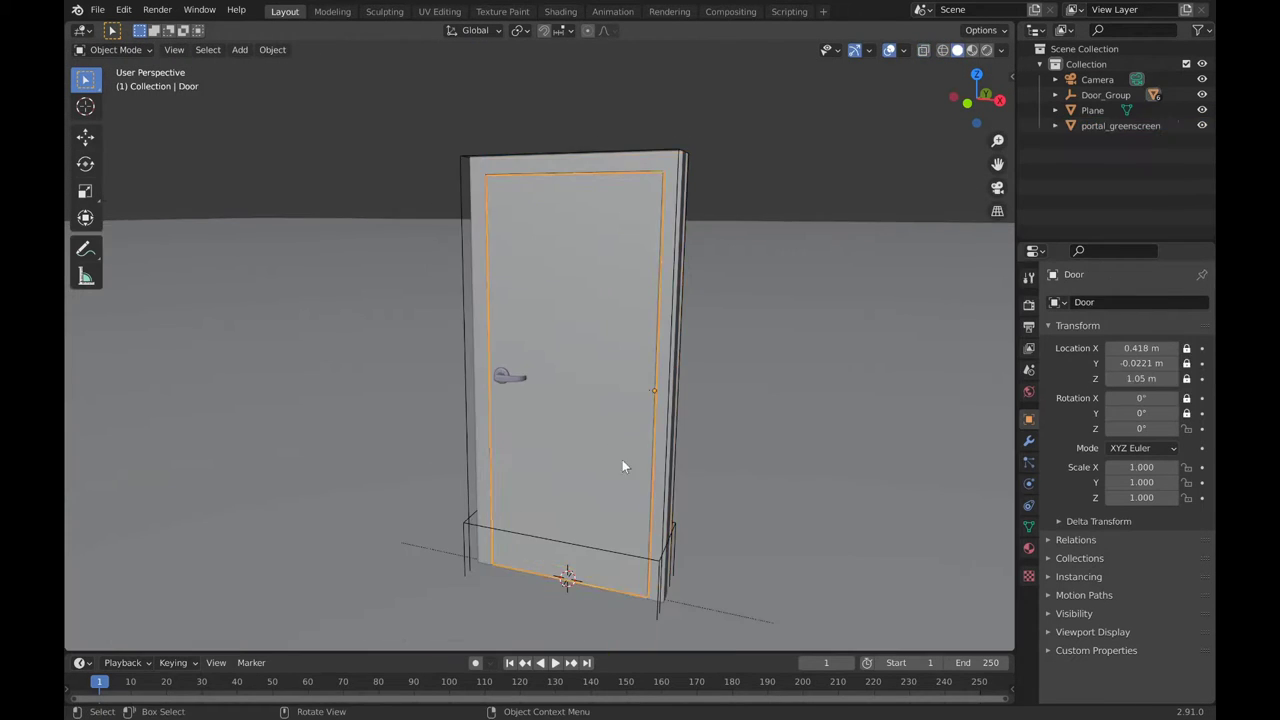
{"action": "key", "text": "r"}
{"action": "key", "text": "Escape"}
{"action": "scroll", "coordinate": [646, 280], "scroll_direction": "down", "scroll_amount": 3}
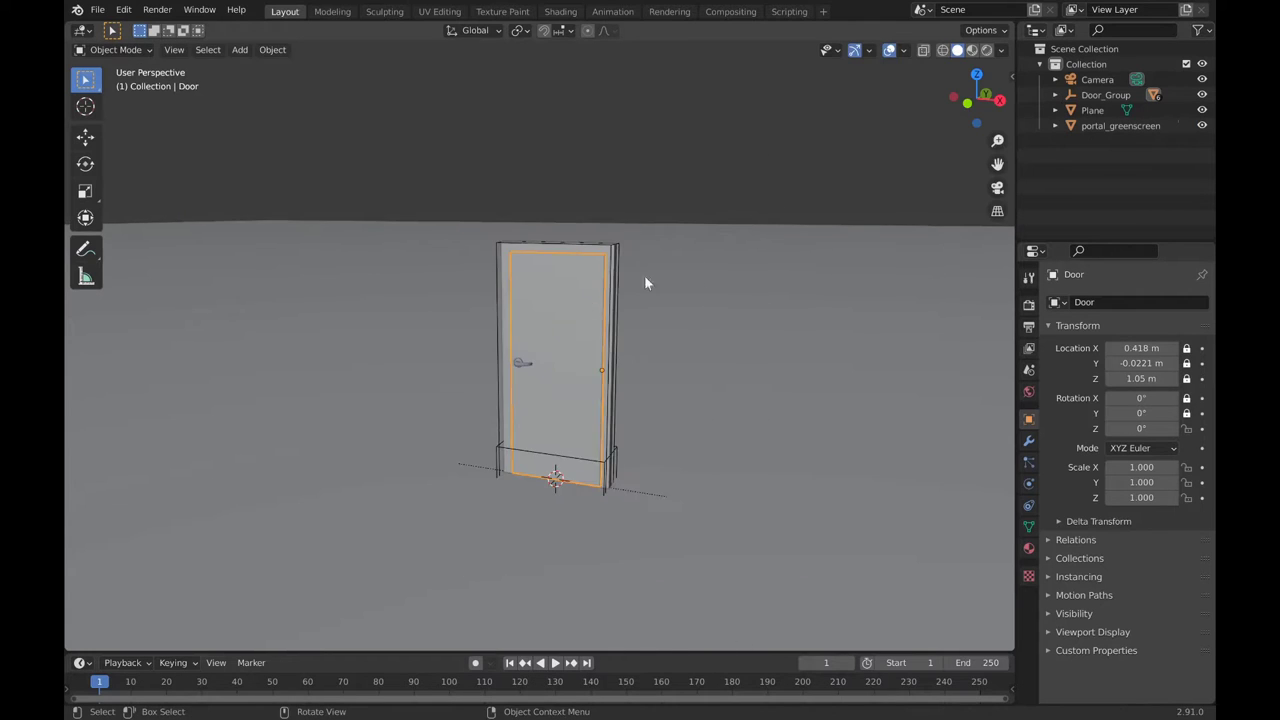
{"action": "middle_click_drag", "start_coordinate": [618, 319], "coordinate": [660, 355], "text": "shift"}
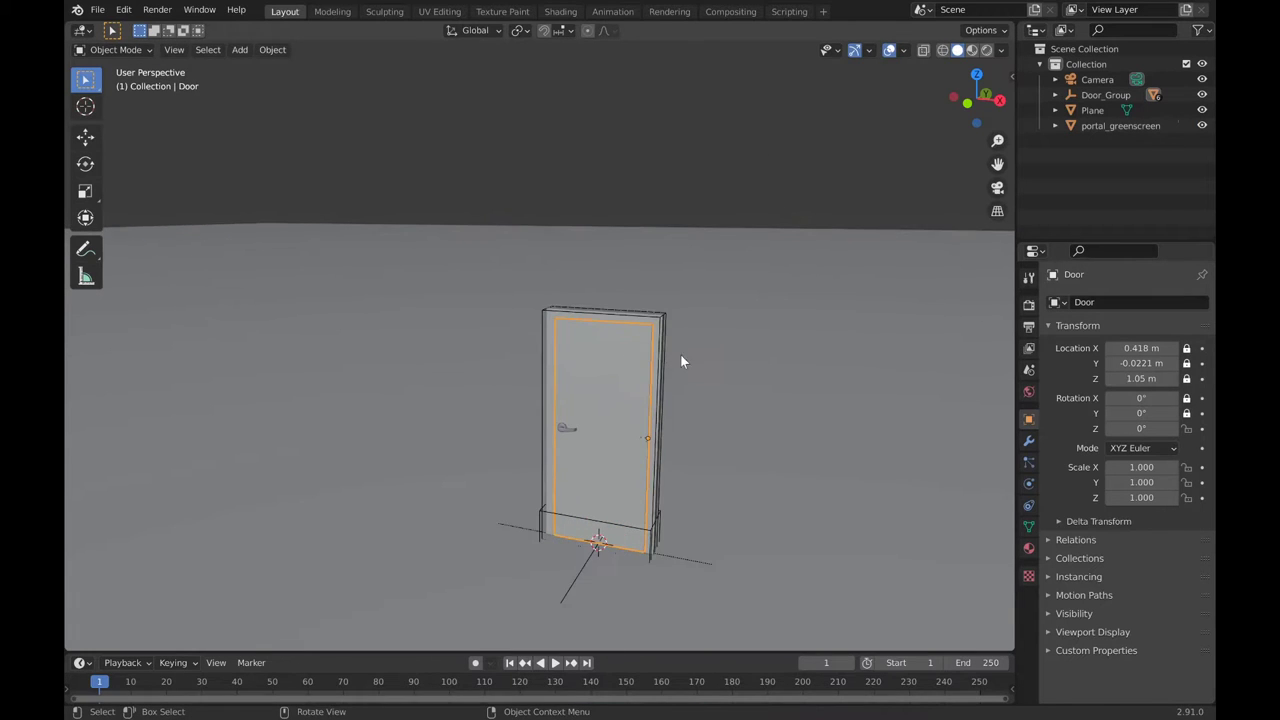
Add a second Archimesh door and move its group about -3.38 m along X
{"action": "key", "text": "shift+a"}
{"action": "key", "text": "a"}
{"action": "key", "text": "shift+a"}
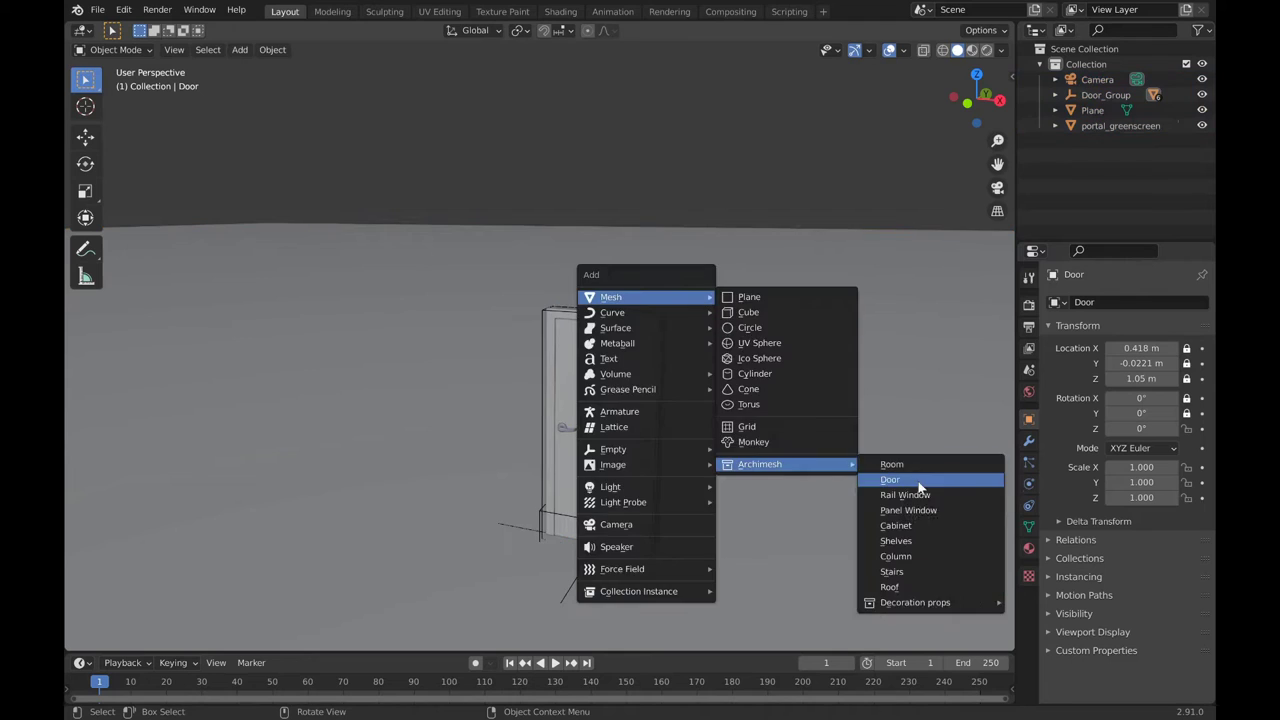
{"action": "left_click", "coordinate": [900, 482]}
{"action": "key", "text": "g"}
{"action": "key", "text": "x"}
{"action": "key", "text": "Escape"}
{"action": "key", "text": "bracketleft"}
{"action": "scroll", "coordinate": [531, 410], "scroll_direction": "down", "scroll_amount": 2}
{"action": "key", "text": "g"}
{"action": "key", "text": "x"}
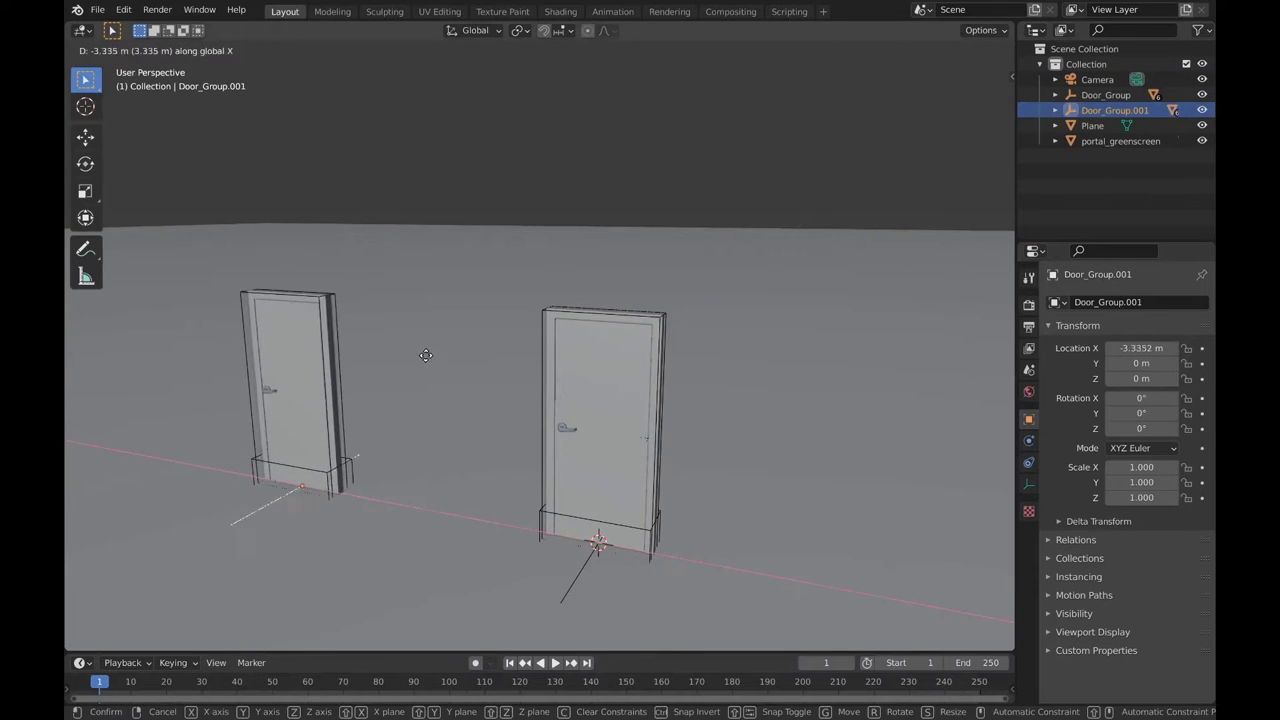
{"action": "left_click", "coordinate": [531, 410]}
{"action": "key", "text": "shift+d"}
{"action": "key", "text": "x"}
{"action": "key", "text": "x"}
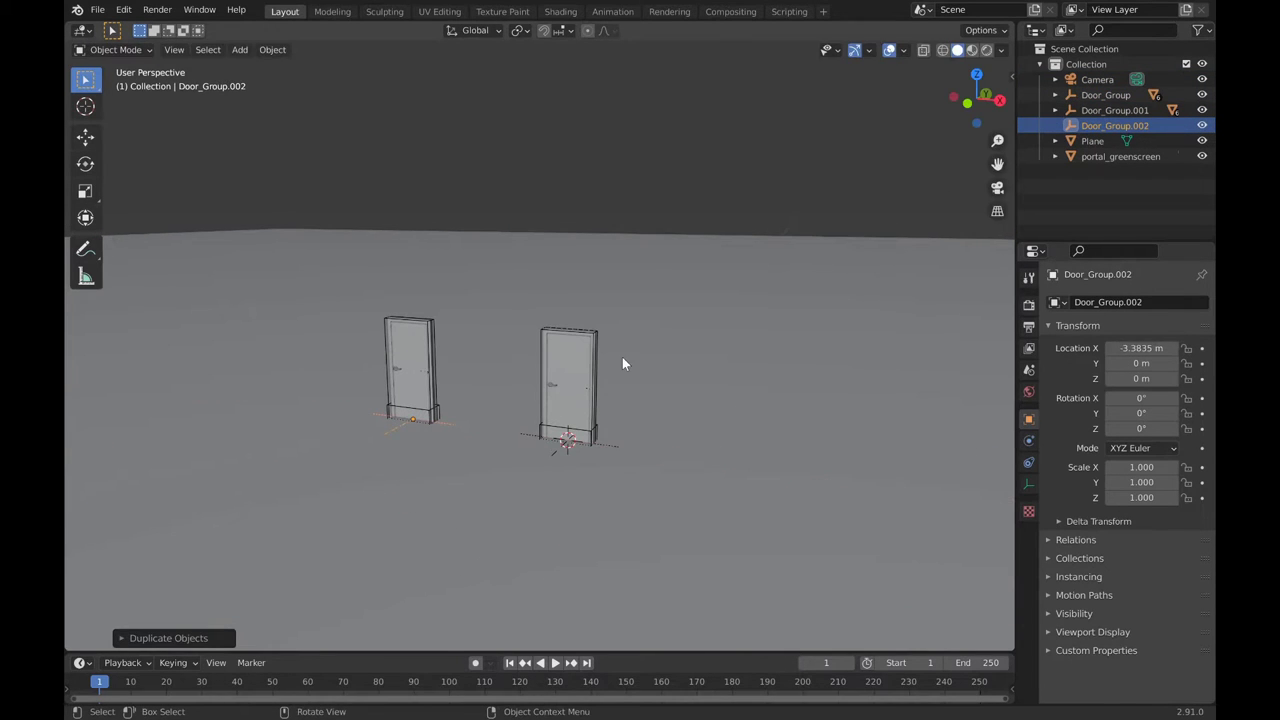
{"action": "key", "text": "Delete"}
Add a third Archimesh door and move its group about 2.45 m along X, opposite the second door
{"action": "key", "text": "shift+a"}
{"action": "left_click", "coordinate": [780, 470]}
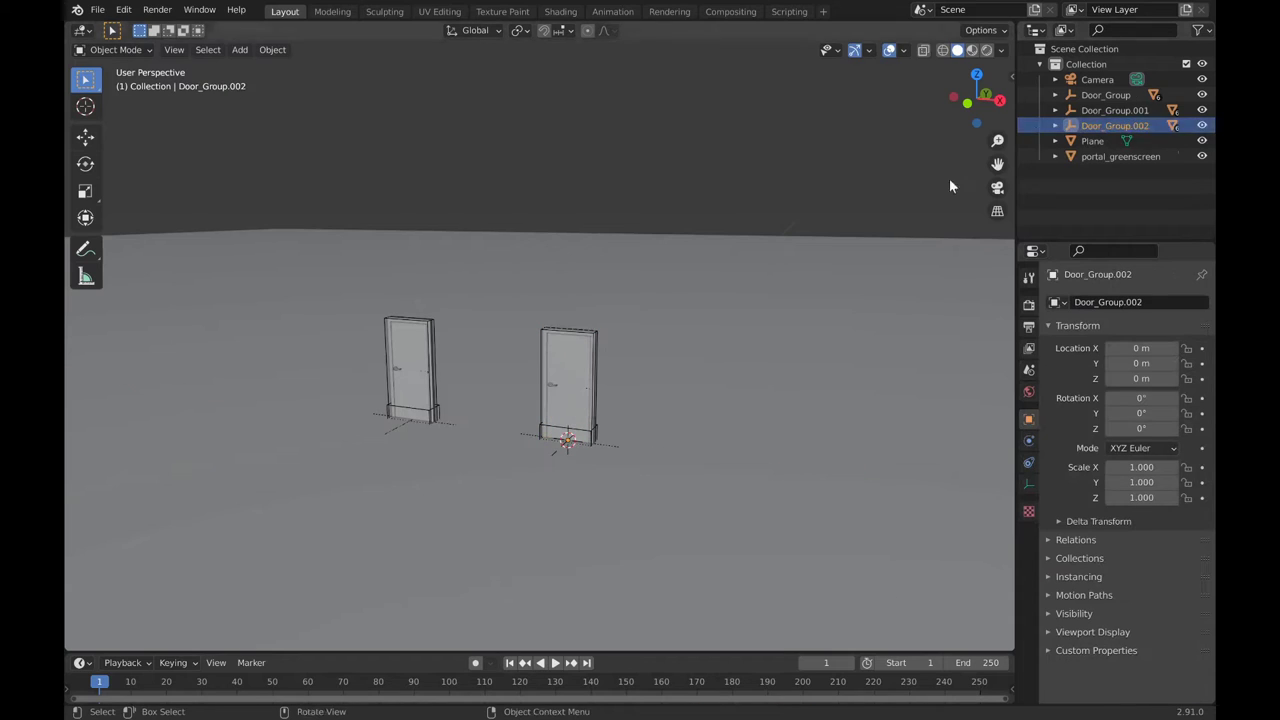
{"action": "key", "text": "g"}
{"action": "key", "text": "x"}
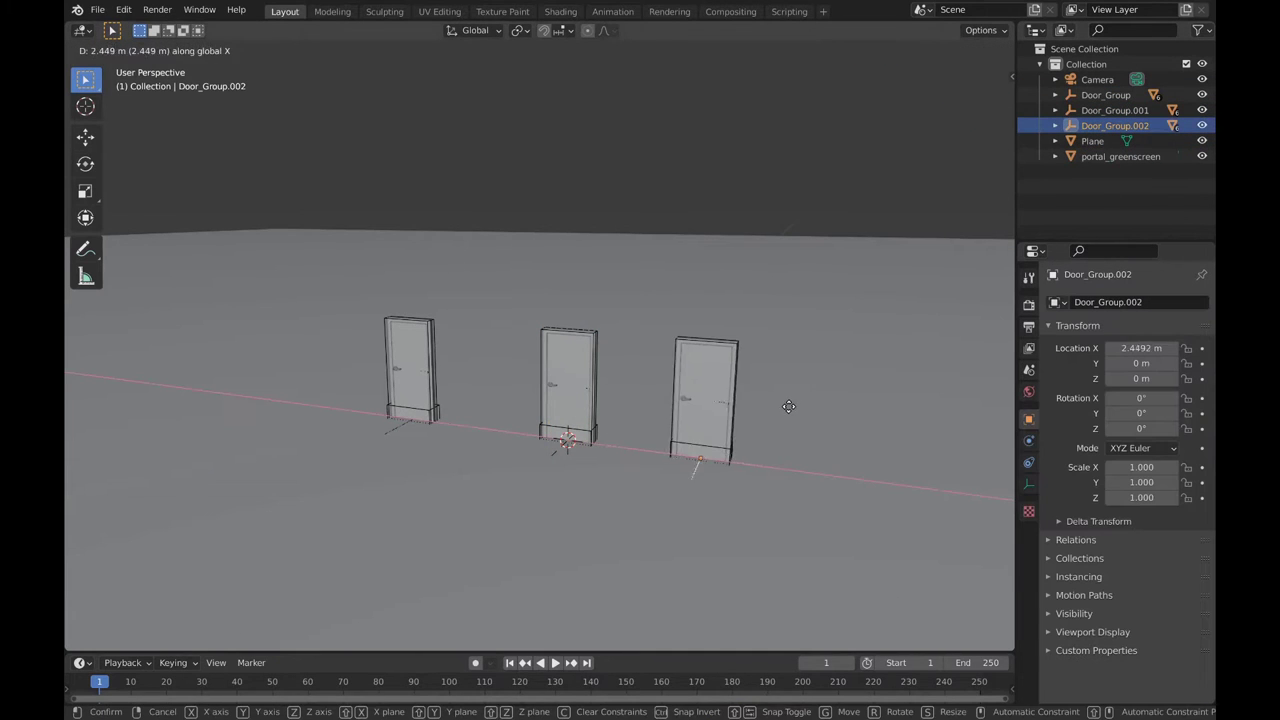
{"action": "left_click", "coordinate": [789, 406]}
{"action": "middle_click_drag", "start_coordinate": [789, 406], "coordinate": [643, 414]}
Reposition the added doors along X with moves of 4 m and 3 m, and save the file
{"action": "type", "text": "gx4"}
{"action": "key", "text": "Return"}
{"action": "type", "text": "gx3"}
{"action": "key", "text": "Return"}
{"action": "key", "text": "ctrl+s"}
{"action": "left_click", "coordinate": [600, 400]}
{"action": "key", "text": "r"}
{"action": "key", "text": "z"}
{"action": "key", "text": "Escape"}
{"action": "left_click", "coordinate": [827, 495]}
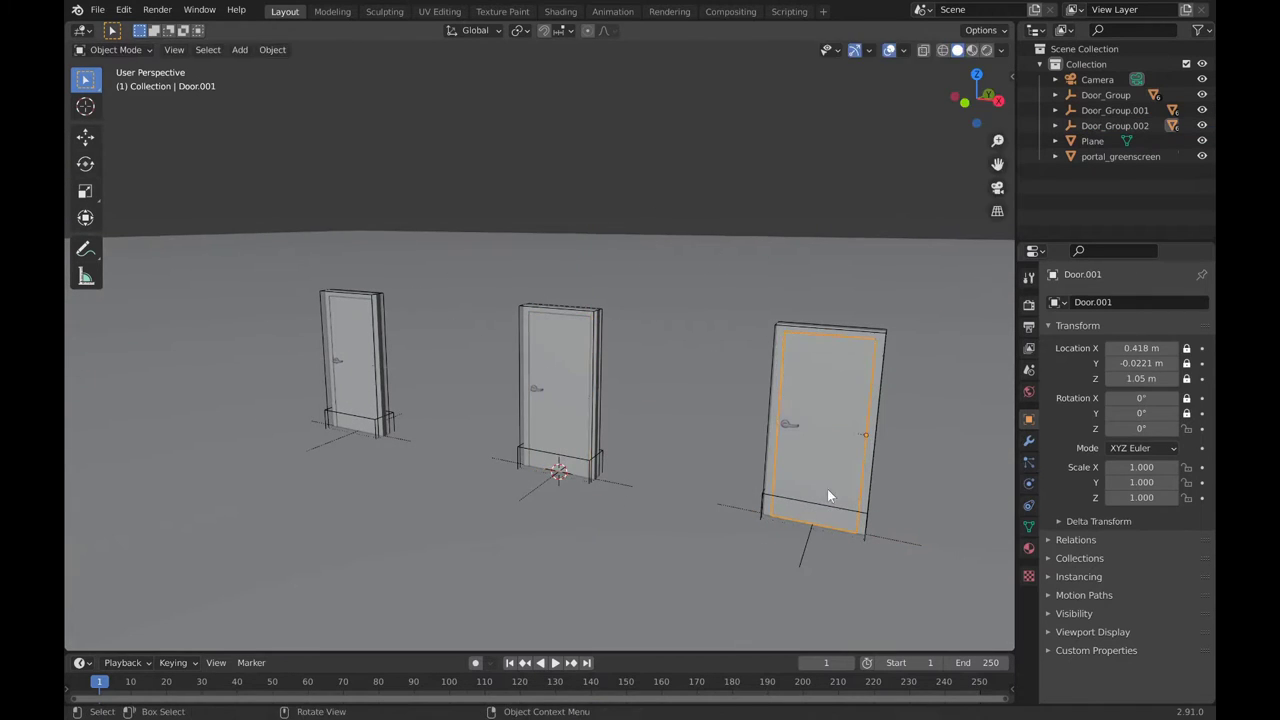
{"action": "middle_click_drag", "start_coordinate": [827, 489], "coordinate": [648, 335]}
{"action": "scroll", "coordinate": [574, 337], "scroll_direction": "up", "scroll_amount": 2}
Delete both added door groups together with their parts, keeping only the original door
{"action": "left_click", "coordinate": [1100, 112]}
{"action": "right_click", "coordinate": [1110, 118]}
{"action": "left_click", "coordinate": [1010, 174]}
{"action": "scroll", "coordinate": [657, 400], "scroll_direction": "up", "scroll_amount": 3}
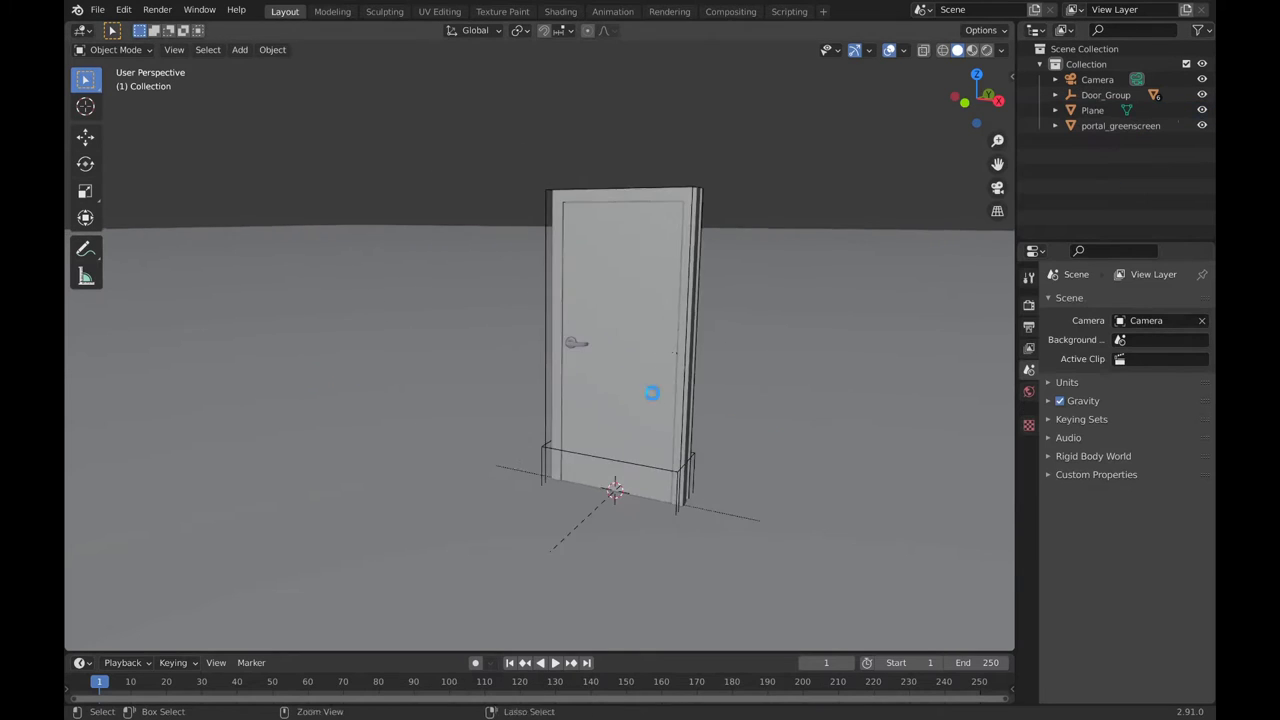
Save the file and give the ground plane a new material with a turquoise base color
{"action": "middle_click_drag", "start_coordinate": [657, 400], "coordinate": [342, 48]}
{"action": "key", "text": "ctrl+s"}
{"action": "left_click", "coordinate": [560, 11]}
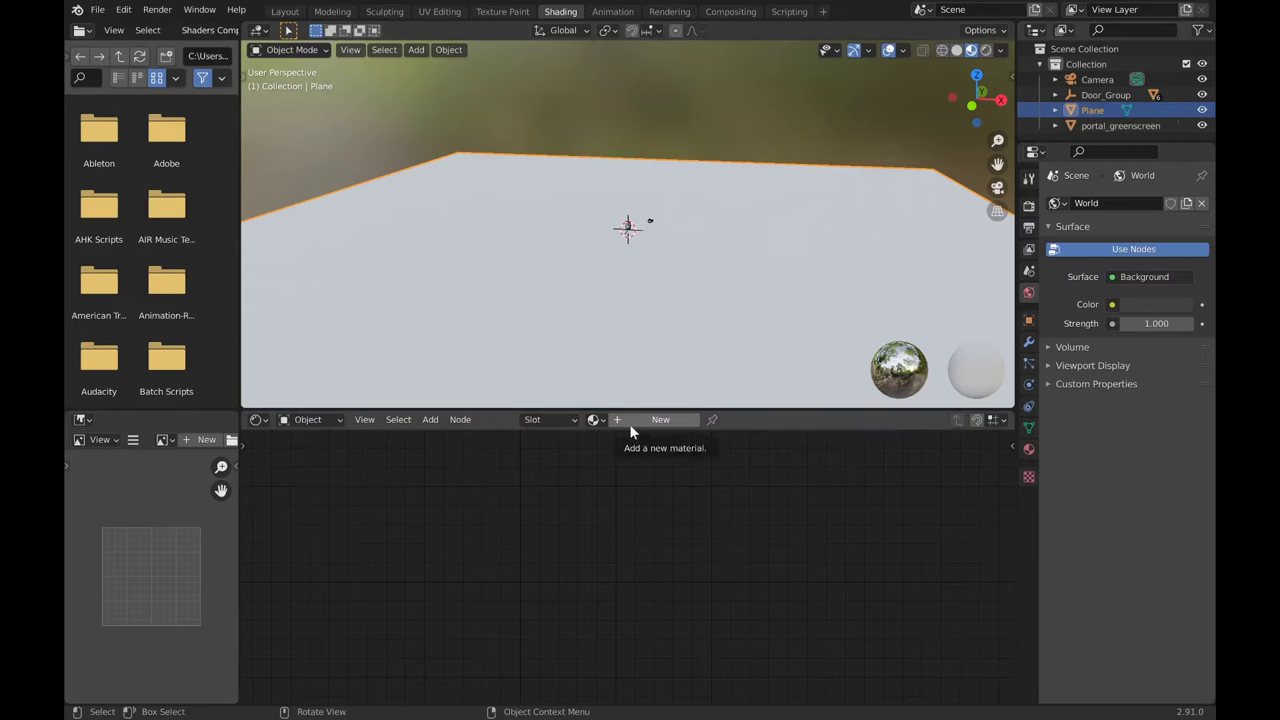
{"action": "left_click", "coordinate": [656, 421]}
{"action": "scroll", "coordinate": [707, 495], "scroll_direction": "up", "scroll_amount": 2}
{"action": "left_click", "coordinate": [560, 486]}
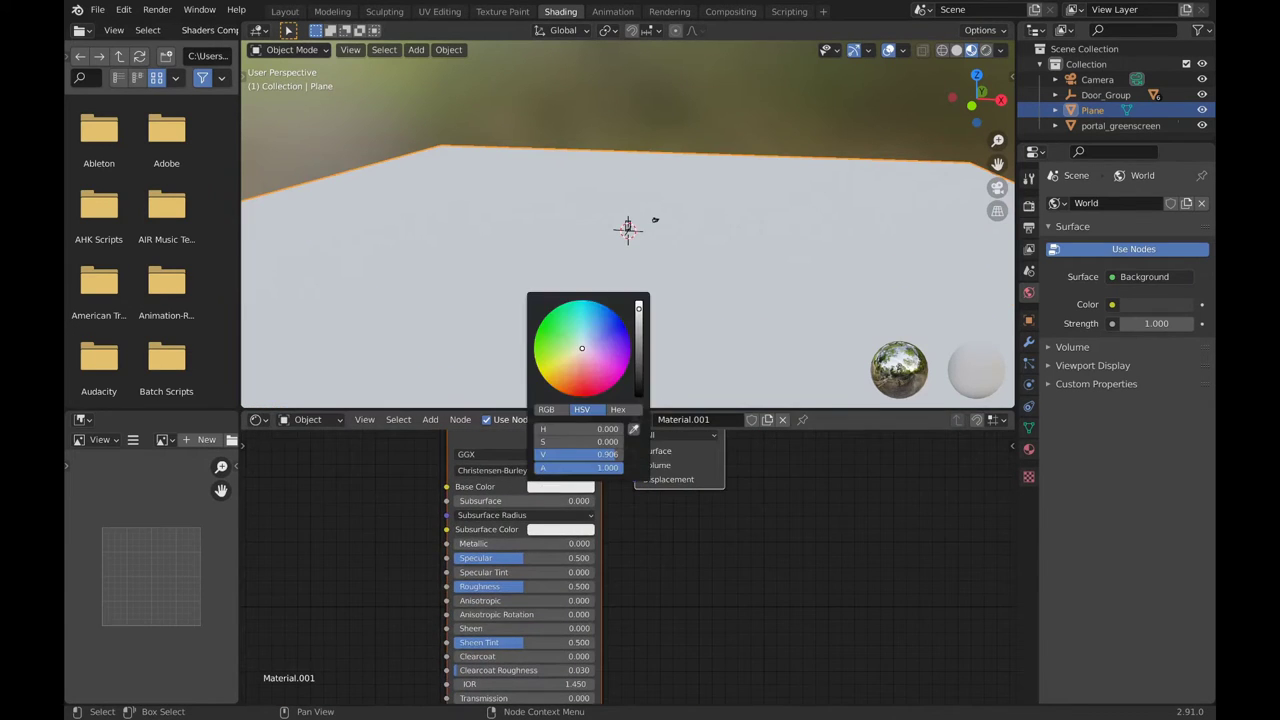
{"action": "left_click", "coordinate": [560, 348]}
Split the Layout viewport into two side-by-side areas and change one of them to the Shader Editor
{"action": "left_click", "coordinate": [285, 11]}
{"action": "left_click_drag", "start_coordinate": [1012, 44], "coordinate": [527, 300]}
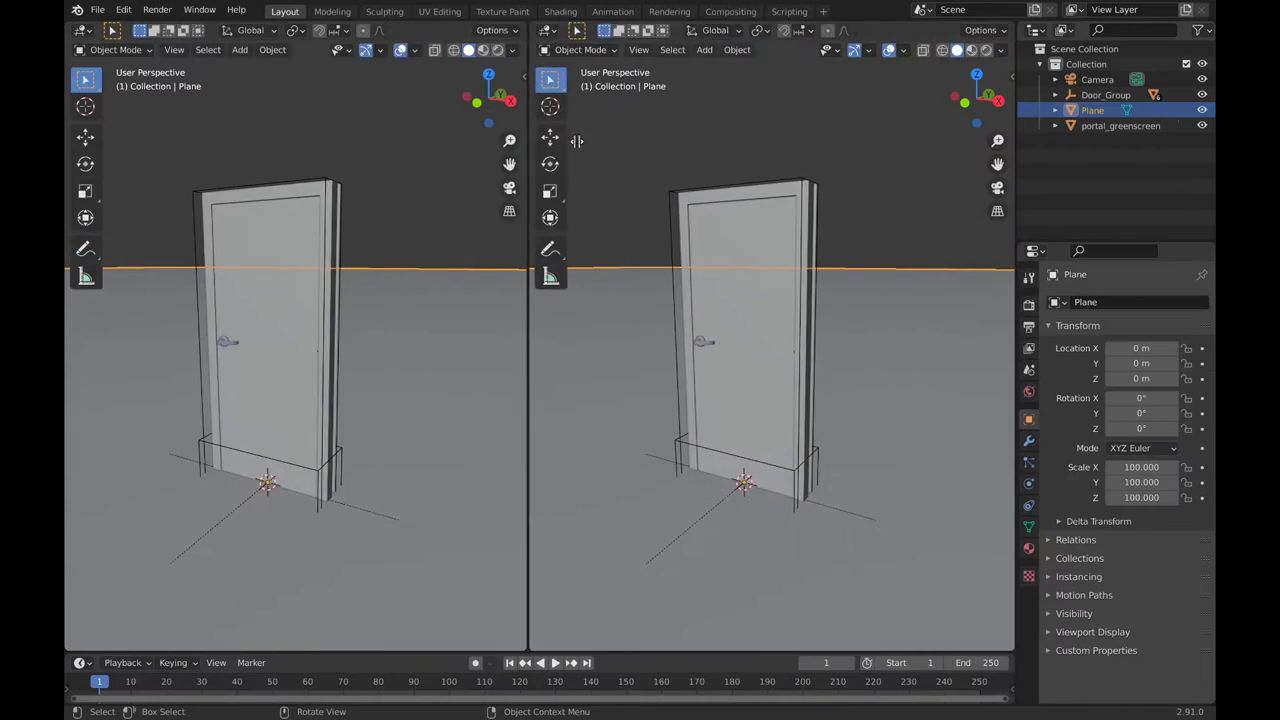
{"action": "left_click", "coordinate": [545, 30]}
{"action": "left_click", "coordinate": [586, 126]}
{"action": "scroll", "coordinate": [724, 329], "scroll_direction": "up", "scroll_amount": 4}
Display the viewport in Rendered shading and set the render engine to Cycles
{"action": "key", "text": "z"}
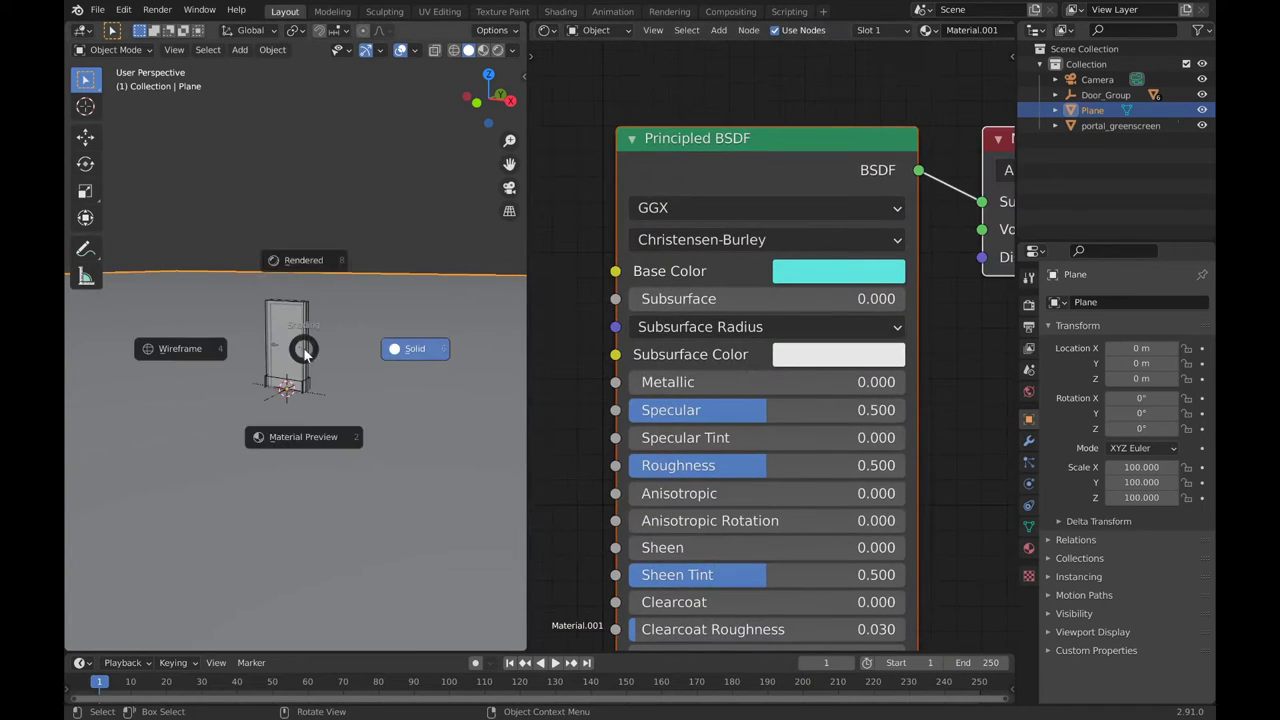
{"action": "left_click", "coordinate": [414, 349]}
{"action": "left_click", "coordinate": [1029, 304]}
{"action": "left_click", "coordinate": [1157, 302]}
{"action": "left_click", "coordinate": [1150, 345]}
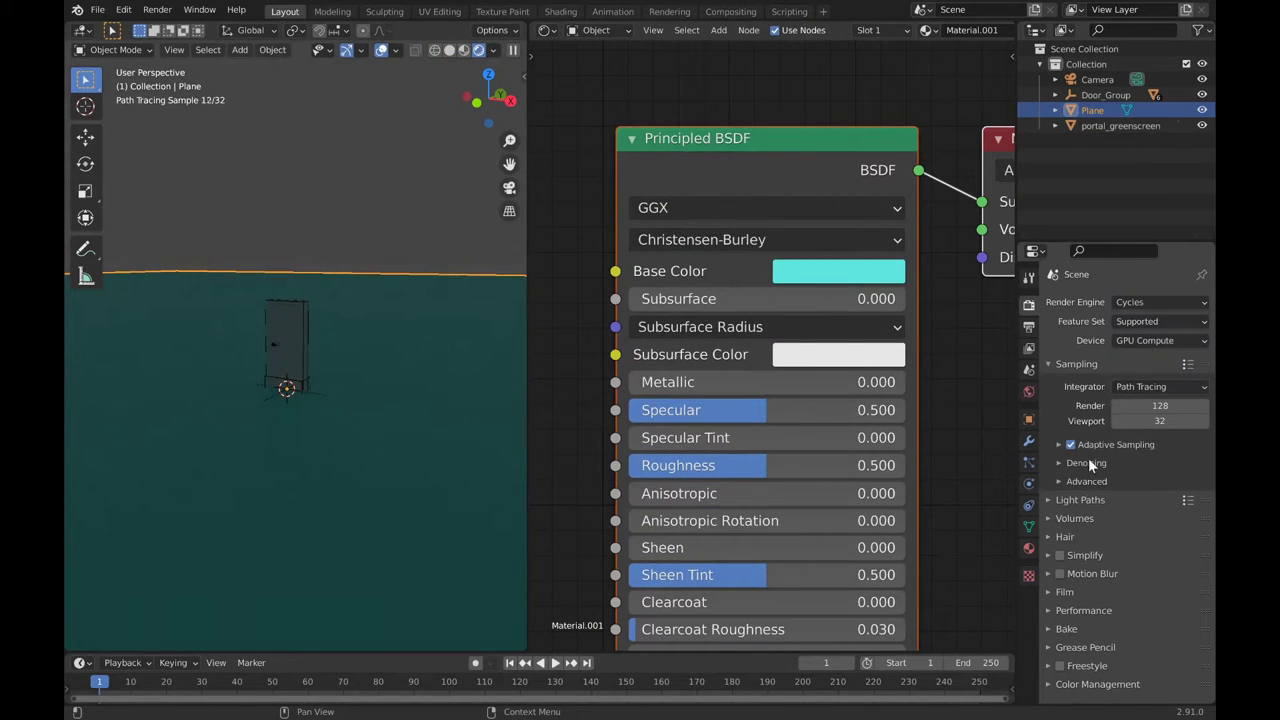
Enable the Transparent film option in the render settings
{"action": "left_click", "coordinate": [1086, 462]}
{"action": "left_click", "coordinate": [1090, 481]}
{"action": "left_click", "coordinate": [1090, 481]}
{"action": "left_click", "coordinate": [1074, 590]}
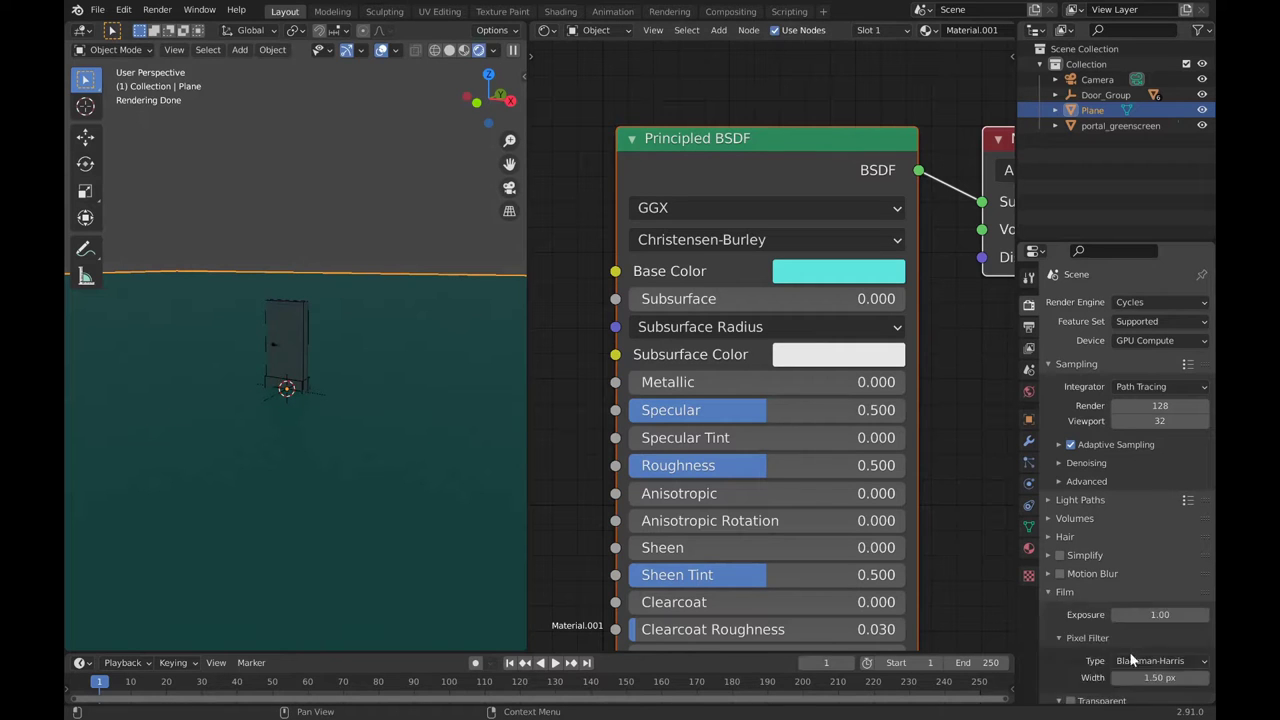
{"action": "scroll", "coordinate": [1080, 590], "scroll_direction": "down", "scroll_amount": 3}
{"action": "left_click", "coordinate": [1070, 603]}
{"action": "scroll", "coordinate": [1075, 598], "scroll_direction": "up", "scroll_amount": 3}
{"action": "left_click", "coordinate": [1075, 591]}
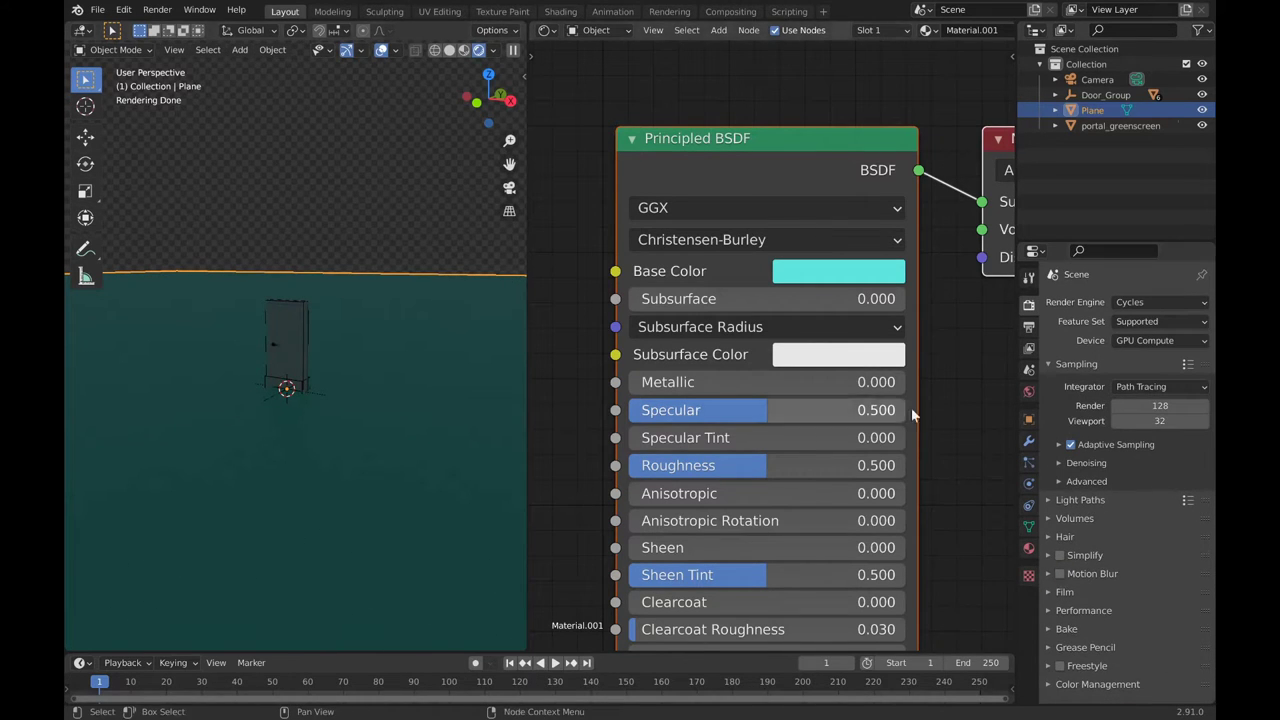
{"action": "left_click", "coordinate": [1076, 364]}
Use a Nishita Sky Texture as the world color with strength 0.4
{"action": "left_click", "coordinate": [1029, 391]}
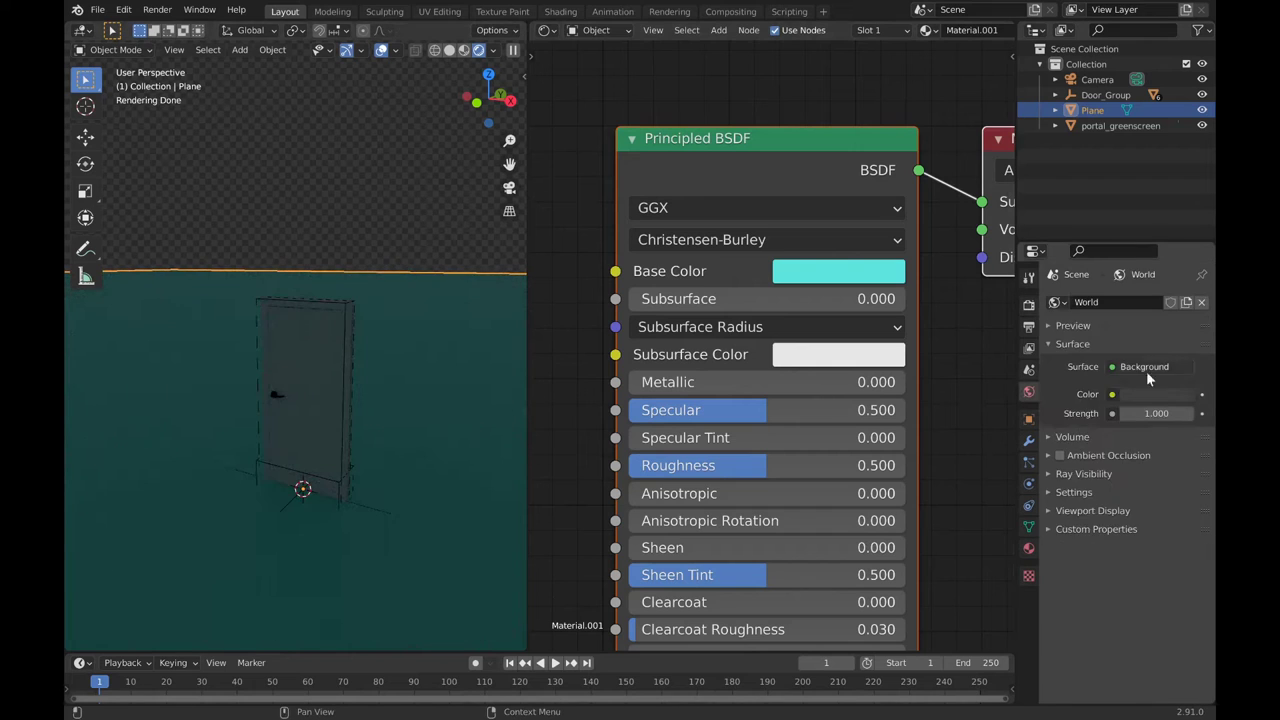
{"action": "left_click", "coordinate": [1114, 397]}
{"action": "left_click", "coordinate": [786, 557]}
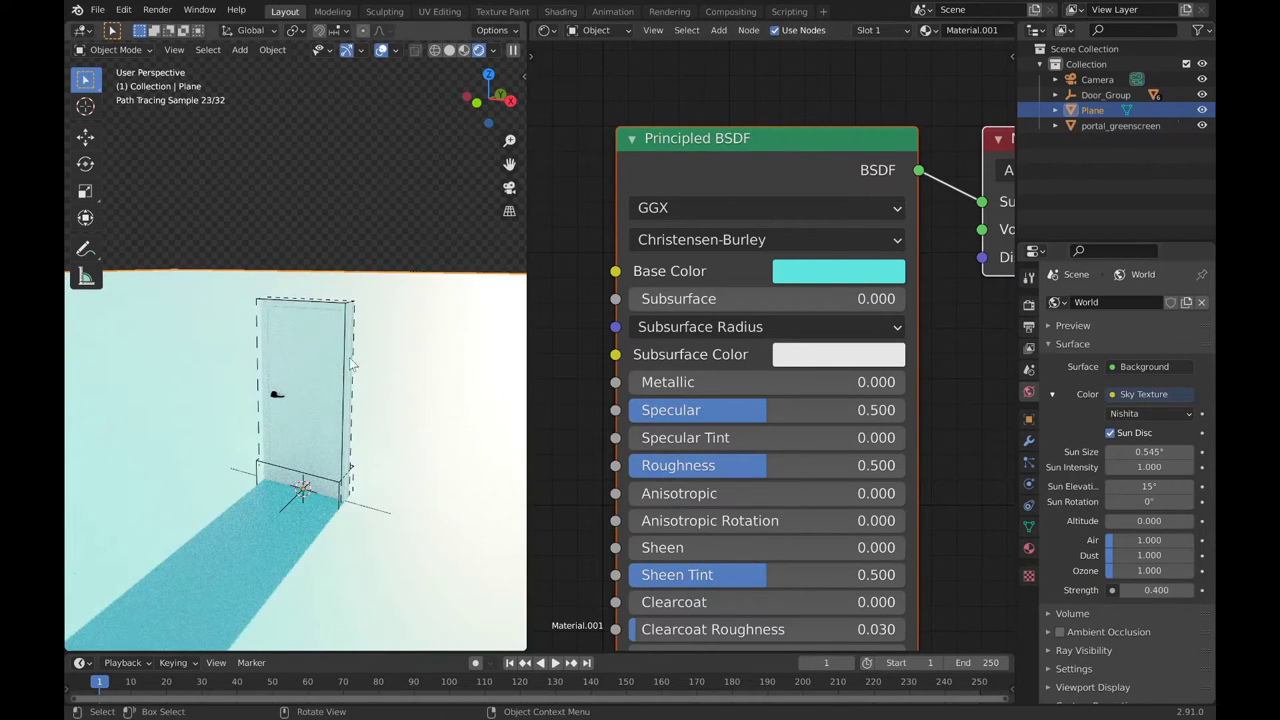
Set the sky's sun rotation to 219°, sun elevation to 23.8° and sun intensity to 0.3
{"action": "left_click", "coordinate": [1150, 500]}
{"action": "type", "text": "180"}
{"action": "key", "text": "Return"}
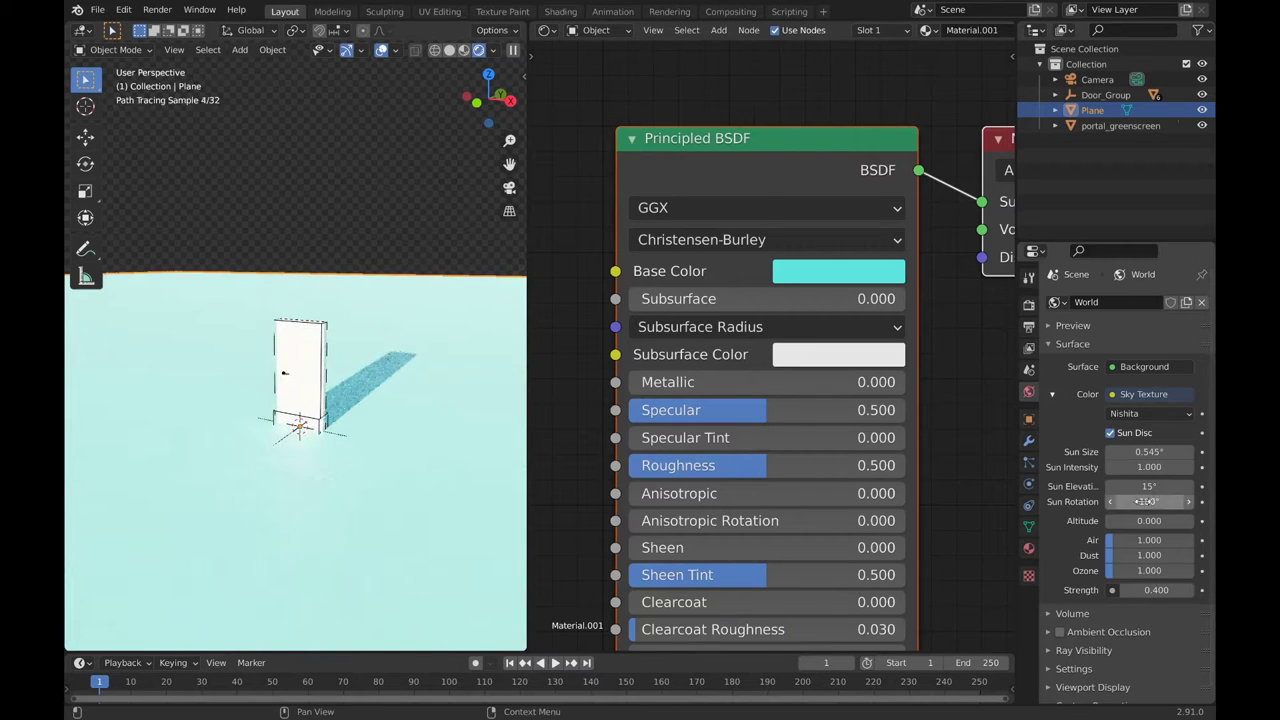
{"action": "mouse_move", "coordinate": [1146, 501]}
{"action": "left_mouse_down"}
{"action": "mouse_move", "coordinate": [1180, 501]}
{"action": "mouse_move", "coordinate": [1147, 486]}
{"action": "left_mouse_up"}
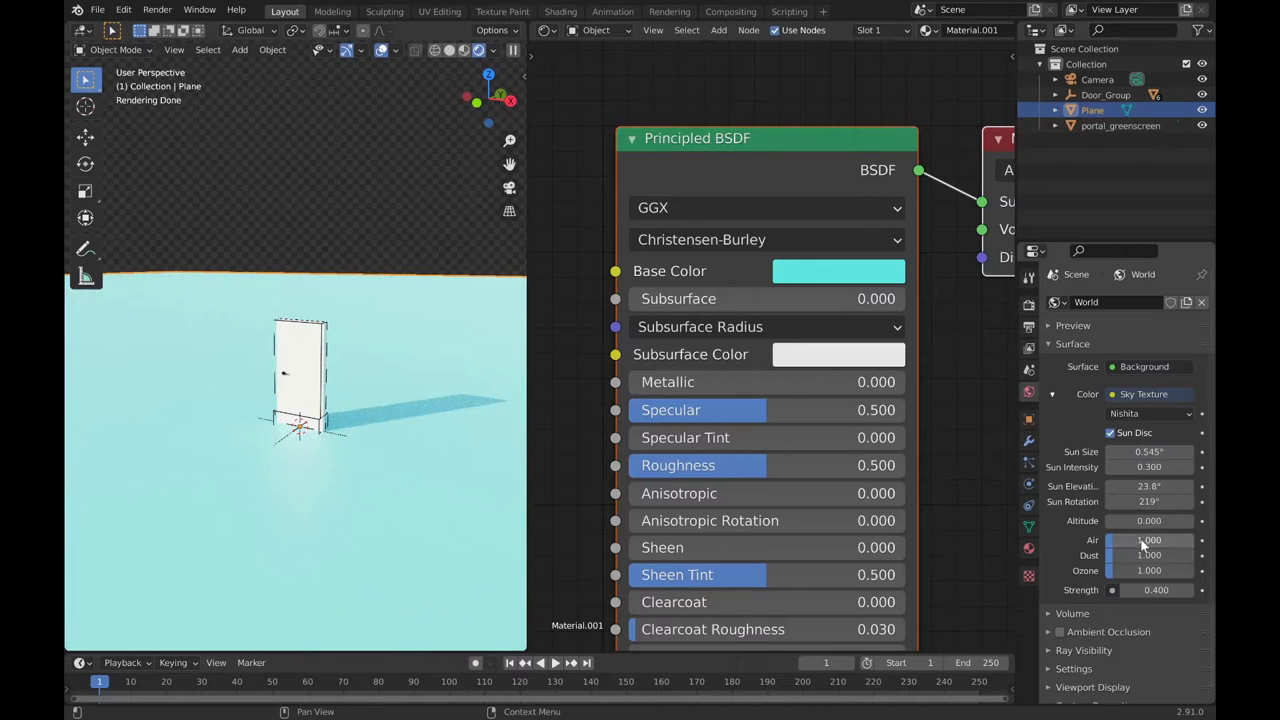
Try the Hosek / Wilkie sky type with the world strength at 1
{"action": "left_click", "coordinate": [1150, 413]}
{"action": "left_click", "coordinate": [1145, 395]}
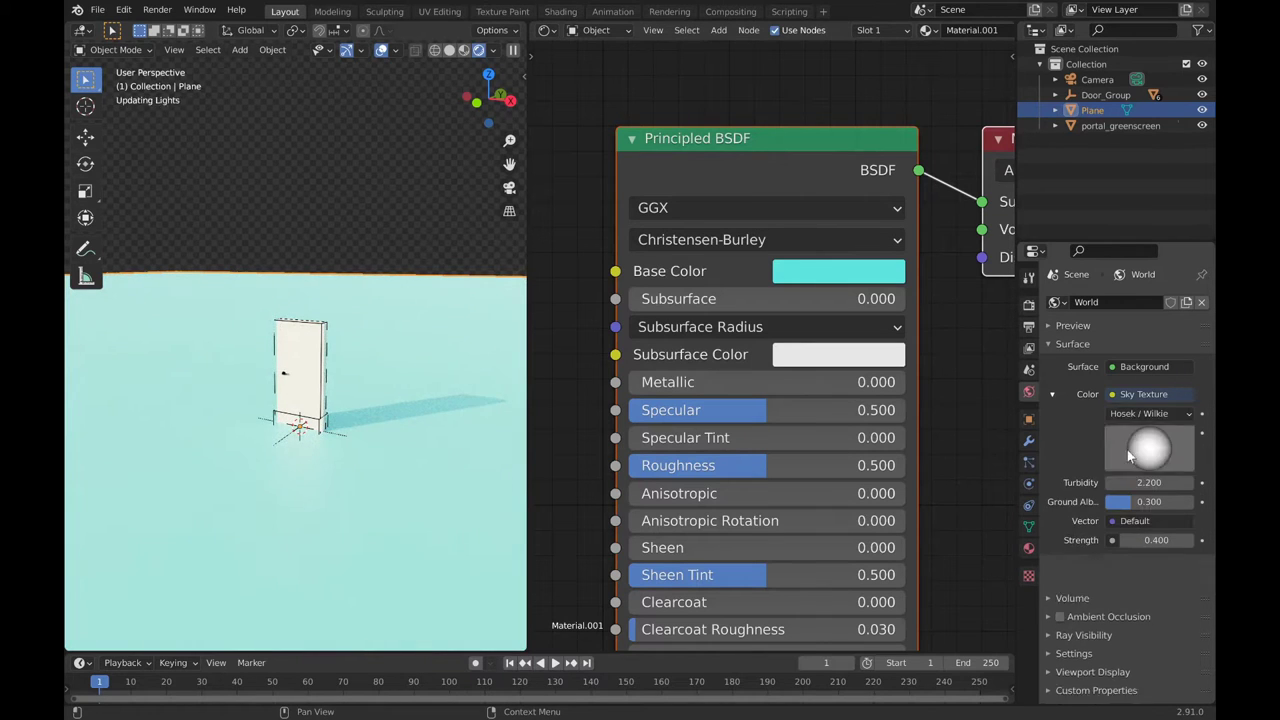
{"action": "left_click_drag", "start_coordinate": [1140, 540], "coordinate": [1156, 540]}
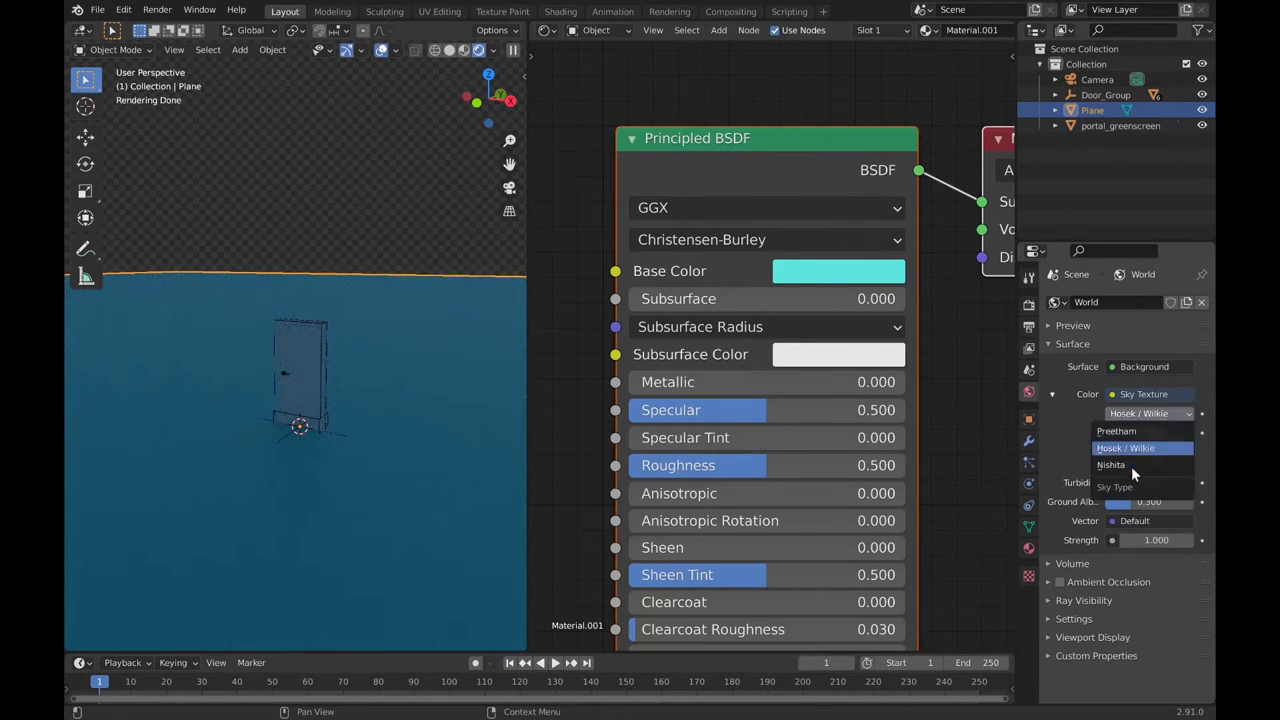
Return the sky type to Nishita with air 2.026, dust 3.607 and world strength 0.1
{"action": "left_click", "coordinate": [1133, 466]}
{"action": "type", "text": "0.1"}
{"action": "key", "text": "Return"}
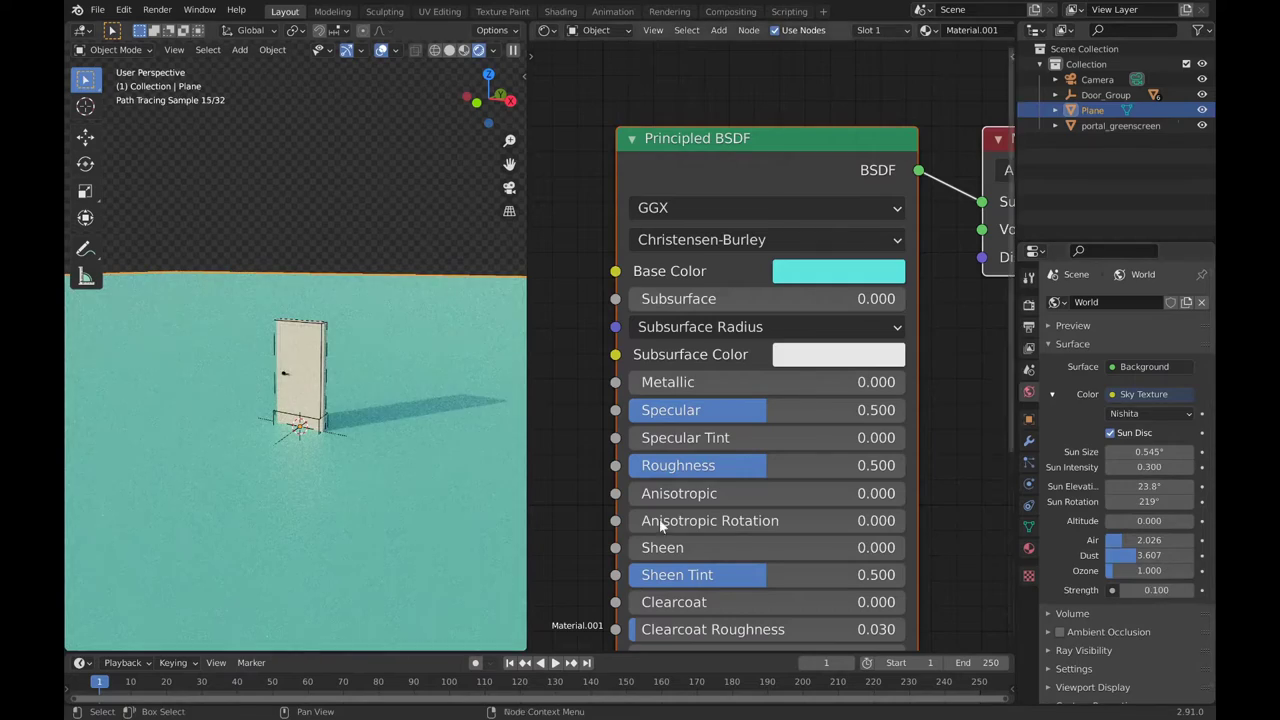
Widen the 3D viewport, then set the world strength to 0.3 and the sun elevation to 27.7°
{"action": "left_click_drag", "start_coordinate": [527, 282], "coordinate": [575, 282]}
{"action": "scroll", "coordinate": [387, 424], "scroll_direction": "up", "scroll_amount": 5}
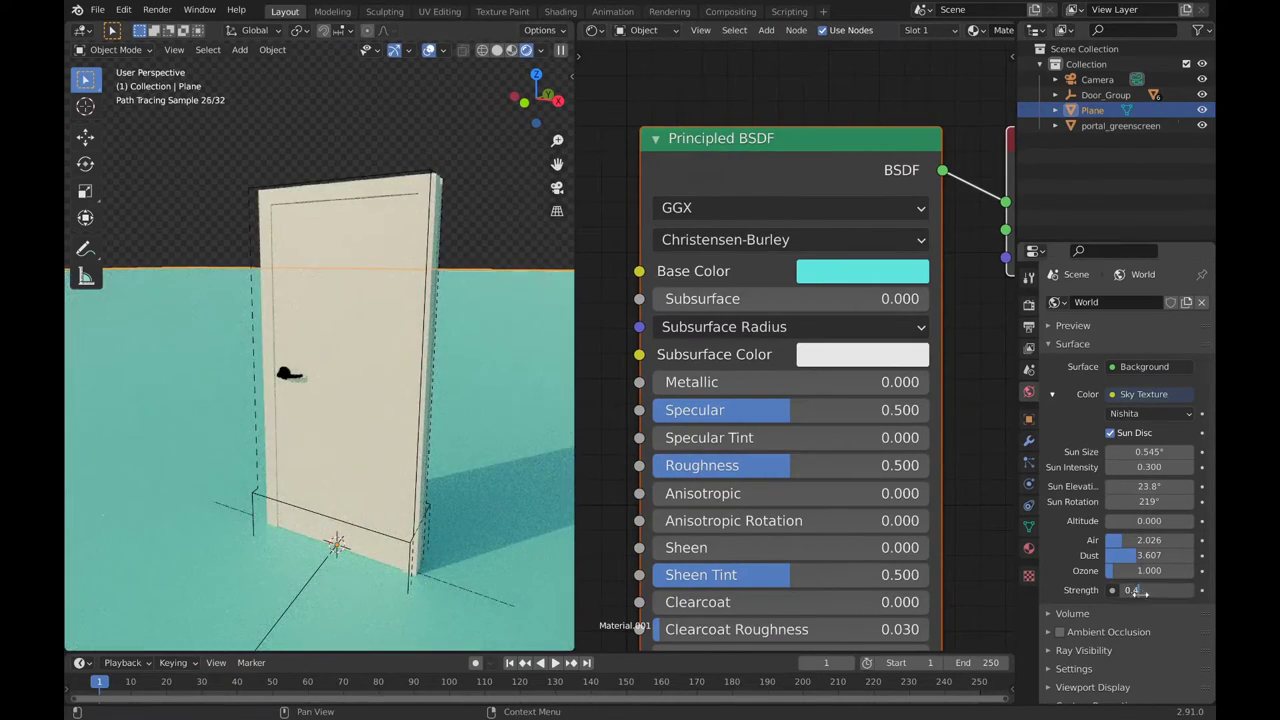
{"action": "key", "text": "BackSpace"}
{"action": "type", "text": "3"}
{"action": "key", "text": "Return"}
{"action": "middle_click_drag", "start_coordinate": [300, 340], "coordinate": [343, 338]}
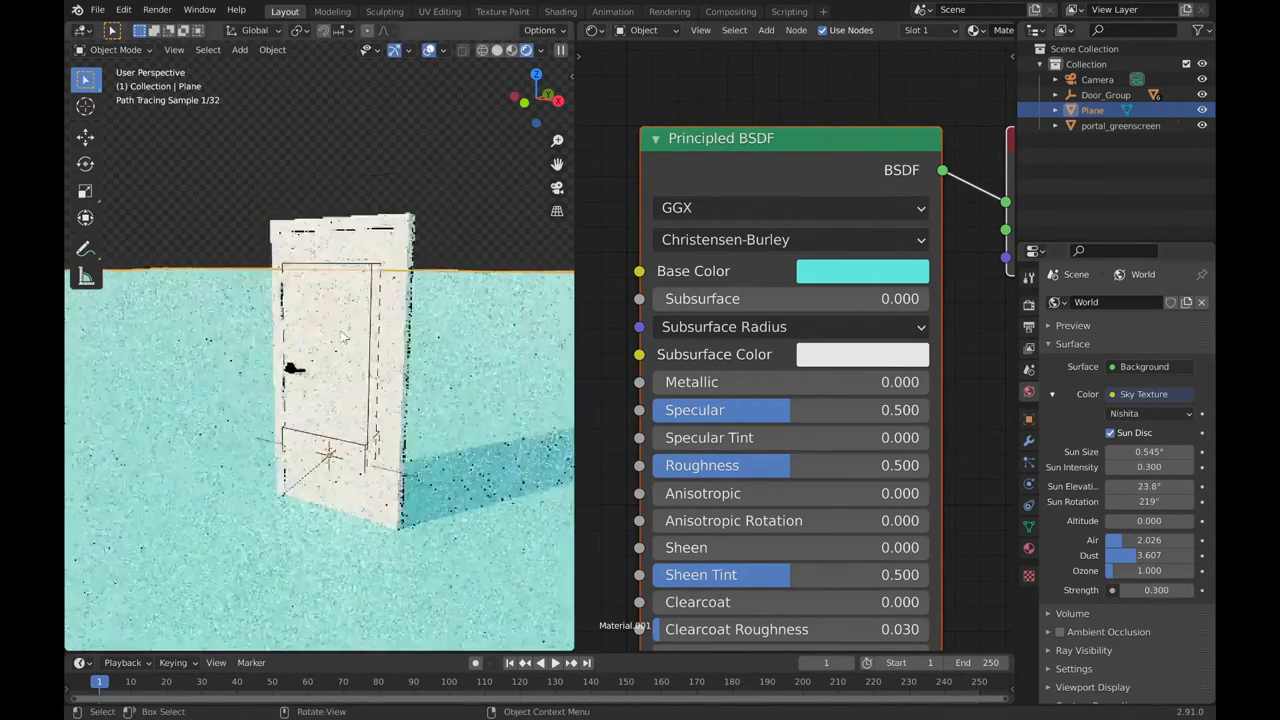
{"action": "scroll", "coordinate": [343, 338], "scroll_direction": "down", "scroll_amount": 5}
Swing the door panel open by rotating it about the global Z axis
{"action": "left_click", "coordinate": [305, 360]}
{"action": "scroll", "coordinate": [340, 400], "scroll_direction": "up", "scroll_amount": 5}
{"action": "middle_click_drag", "start_coordinate": [374, 462], "coordinate": [358, 310]}
{"action": "key", "text": "r"}
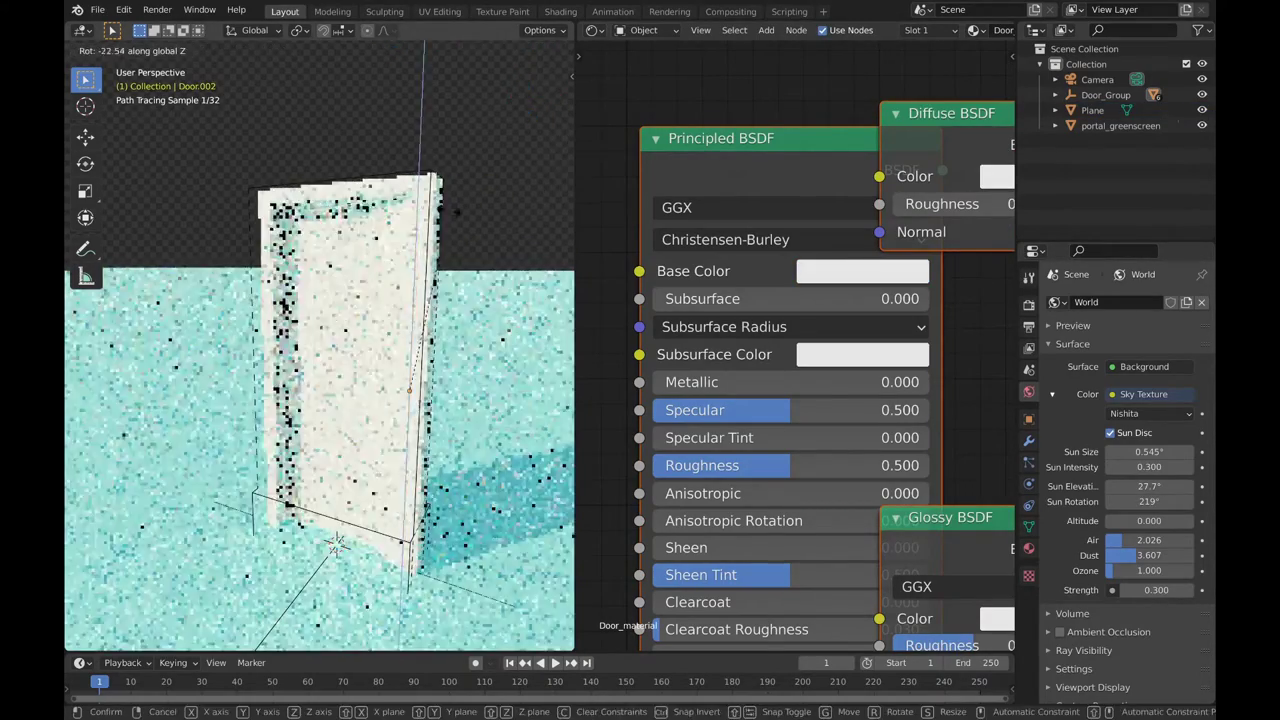
{"action": "key", "text": "Return"}
{"action": "middle_click_drag", "start_coordinate": [425, 319], "coordinate": [283, 295]}
{"action": "scroll", "coordinate": [332, 390], "scroll_direction": "down", "scroll_amount": 4}
Create a new material for portal_greenscreen and delete its default Principled BSDF node
{"action": "left_click", "coordinate": [332, 390]}
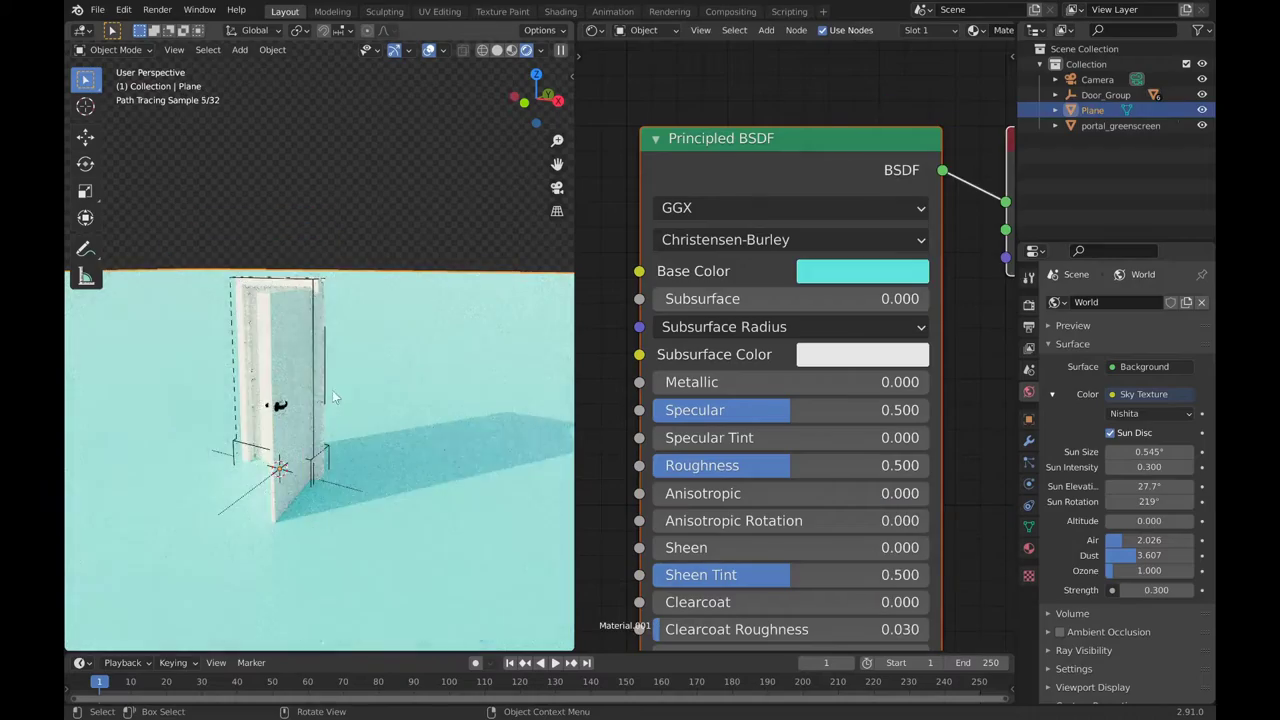
{"action": "scroll", "coordinate": [283, 420], "scroll_direction": "up", "scroll_amount": 6}
{"action": "scroll", "coordinate": [283, 420], "scroll_direction": "down", "scroll_amount": 5}
{"action": "middle_click_drag", "start_coordinate": [283, 420], "coordinate": [300, 400]}
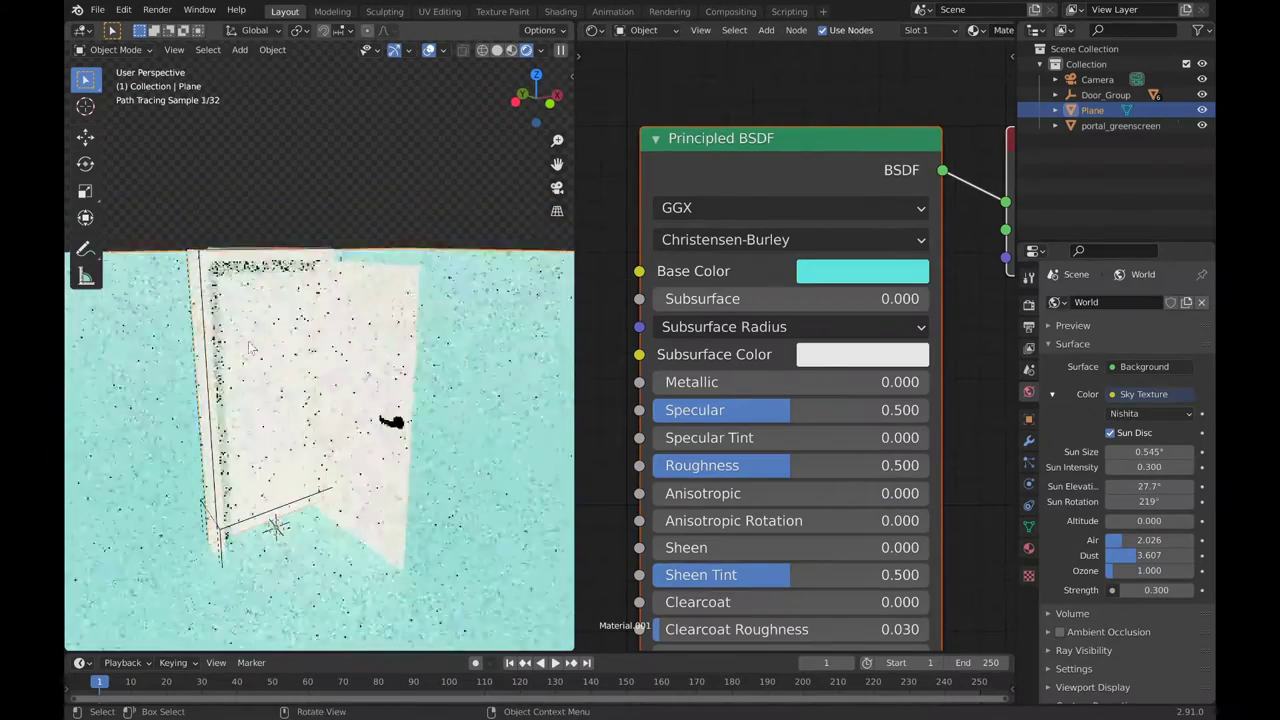
{"action": "left_click", "coordinate": [250, 420]}
{"action": "left_click", "coordinate": [930, 34]}
{"action": "key", "text": "x"}
Add a Diffuse BSDF, connect it to the Material Output's Surface, and set its color to pure green
{"action": "key", "text": "shift+a"}
{"action": "mouse_move", "coordinate": [714, 357]}
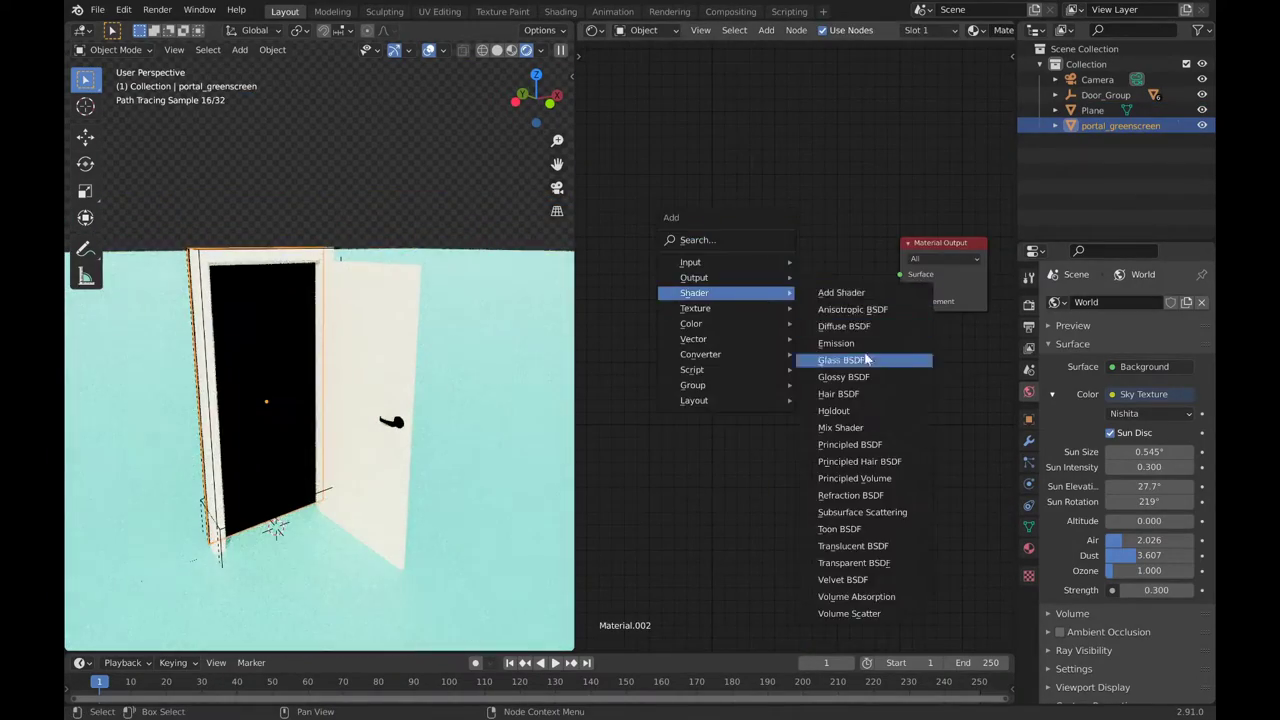
{"action": "left_click", "coordinate": [840, 326]}
{"action": "left_click", "coordinate": [745, 240]}
{"action": "left_click_drag", "start_coordinate": [790, 232], "coordinate": [875, 283]}
{"action": "left_click", "coordinate": [766, 249]}
{"action": "mouse_move", "coordinate": [785, 117]}
{"action": "left_mouse_down"}
{"action": "mouse_move", "coordinate": [770, 112]}
{"action": "mouse_move", "coordinate": [778, 95]}
{"action": "left_mouse_up"}
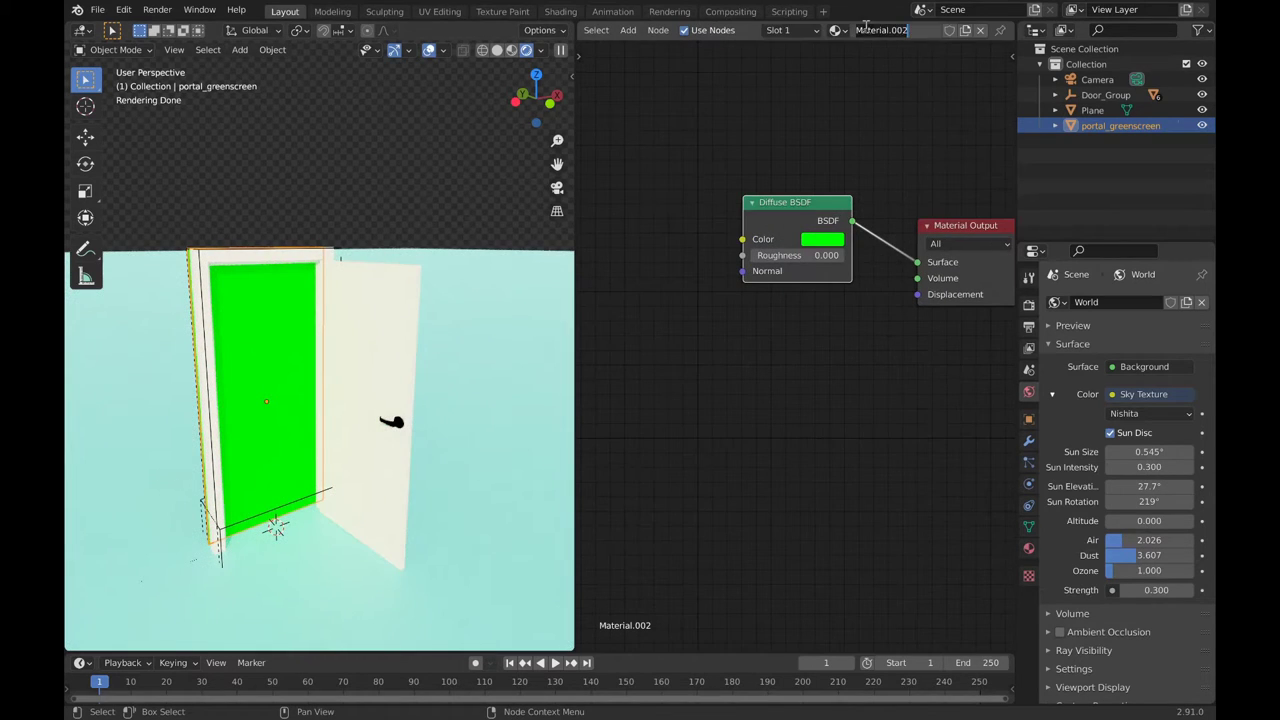
Name the portal's material greenscreen and the ground plane's material ground, and reselect portal_greenscreen
{"action": "left_click", "coordinate": [505, 320]}
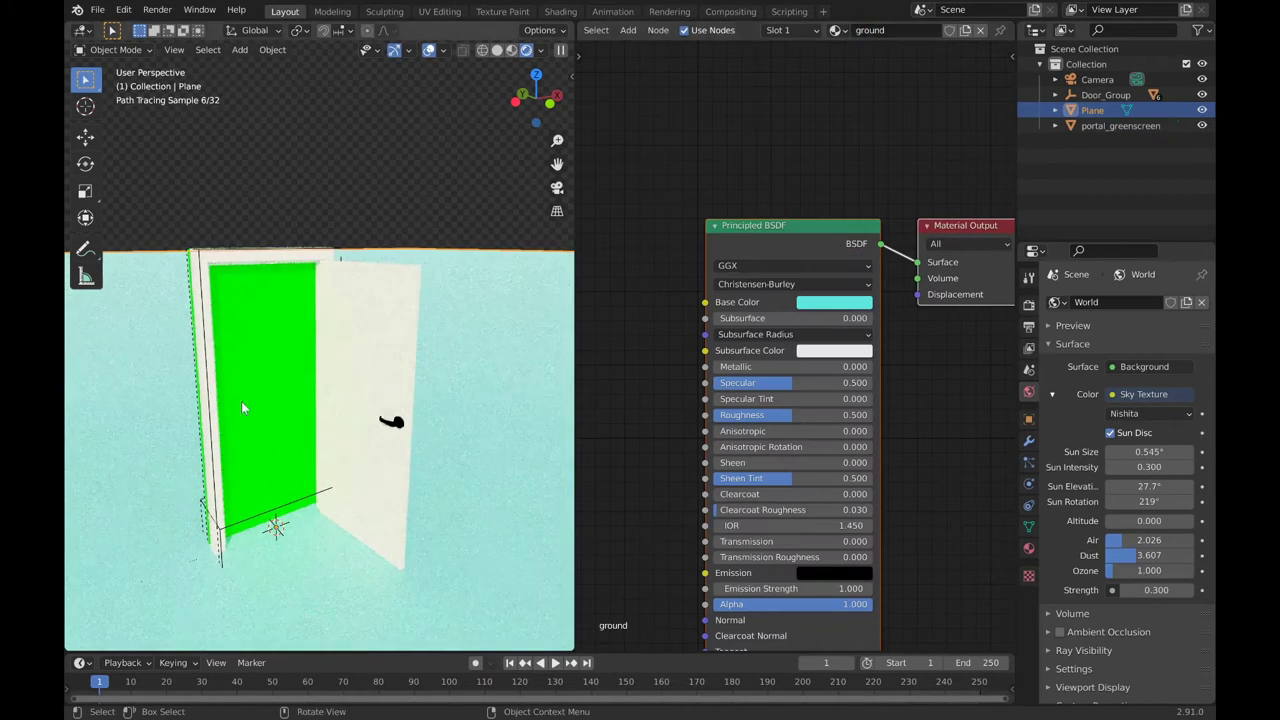
{"action": "left_click", "coordinate": [241, 406]}
Move the portal_greenscreen plane along the global Y axis toward the door frame, working in the right orthographic view
{"action": "middle_click_drag", "start_coordinate": [241, 406], "coordinate": [274, 291]}
{"action": "scroll", "coordinate": [431, 396], "scroll_direction": "up", "scroll_amount": 3}
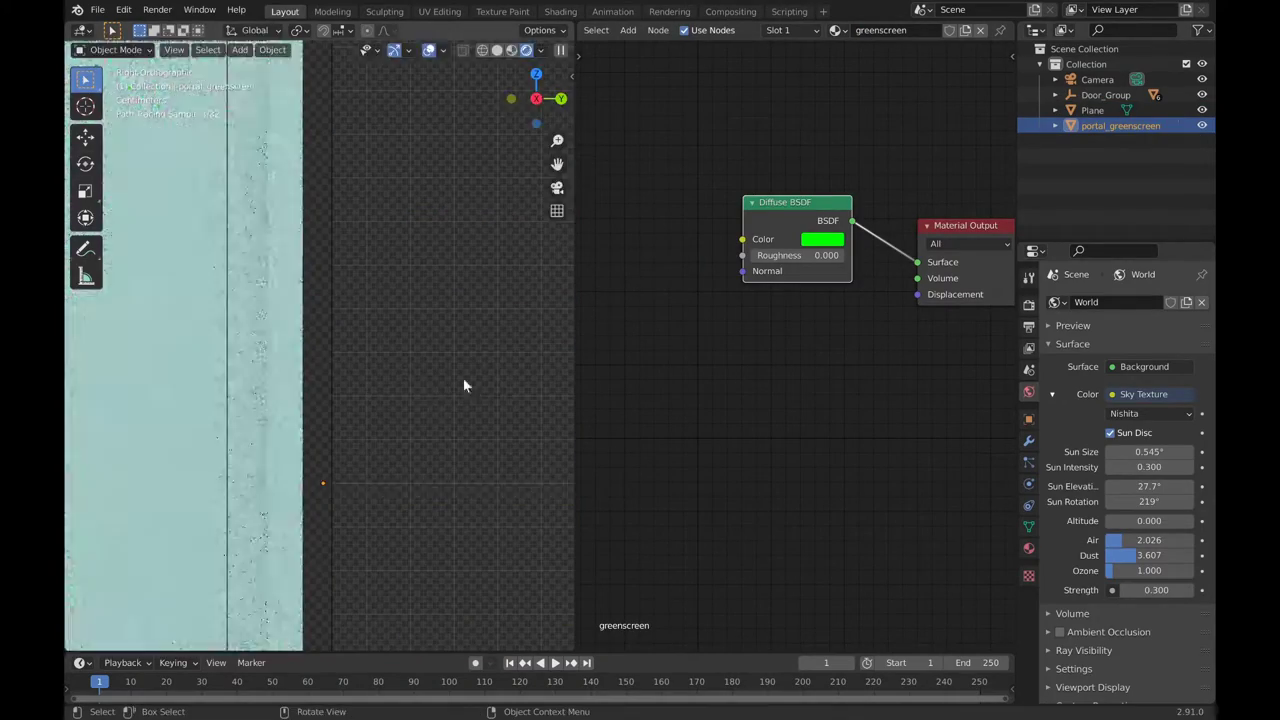
{"action": "key", "text": "shift+z"}
{"action": "key", "text": "g"}
{"action": "key", "text": "y"}
{"action": "left_click", "coordinate": [427, 360]}
{"action": "mouse_move", "coordinate": [427, 360]}
{"action": "middle_mouse_down"}
{"action": "mouse_move", "coordinate": [277, 286]}
{"action": "mouse_move", "coordinate": [300, 251]}
{"action": "mouse_move", "coordinate": [341, 247]}
{"action": "mouse_move", "coordinate": [323, 271]}
{"action": "middle_mouse_up"}
{"action": "key", "text": "shift+z"}
Fine-tune portal_greenscreen's position inside the door frame along global Y, and save the file
{"action": "key", "text": "shift+z"}
{"action": "key", "text": "g"}
{"action": "key", "text": "y"}
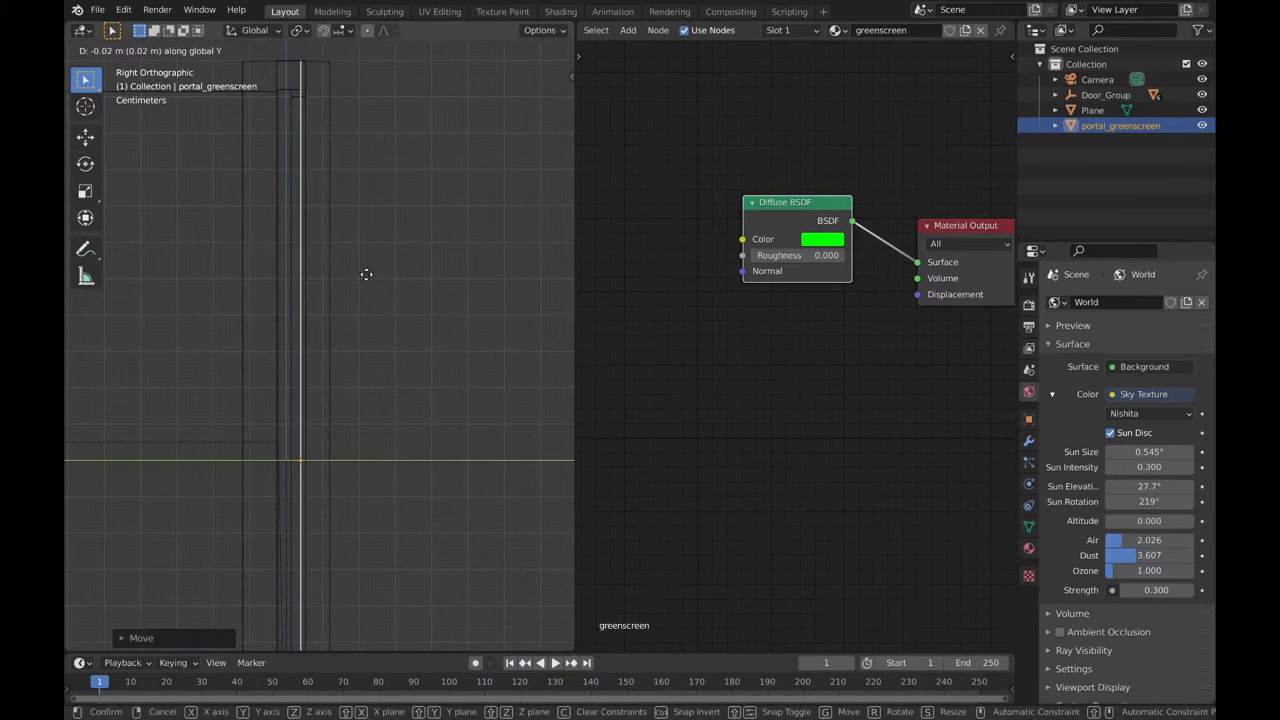
{"action": "left_click", "coordinate": [303, 209]}
{"action": "key", "text": "shift+z"}
{"action": "middle_click_drag", "start_coordinate": [303, 209], "coordinate": [472, 220]}
{"action": "left_click", "coordinate": [545, 50]}
{"action": "middle_click_drag", "start_coordinate": [430, 260], "coordinate": [380, 245]}
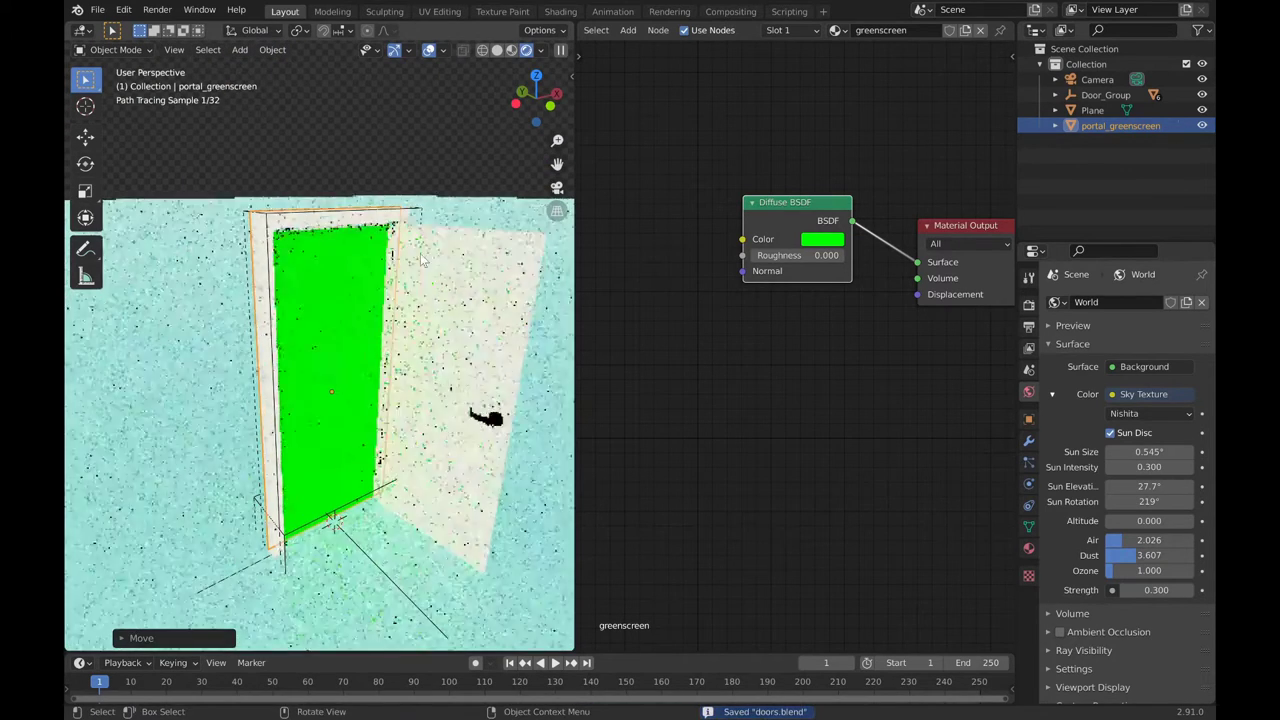
Select the door frame and move the Principled BSDF clear of the other nodes in Door_material
{"action": "left_click", "coordinate": [378, 244]}
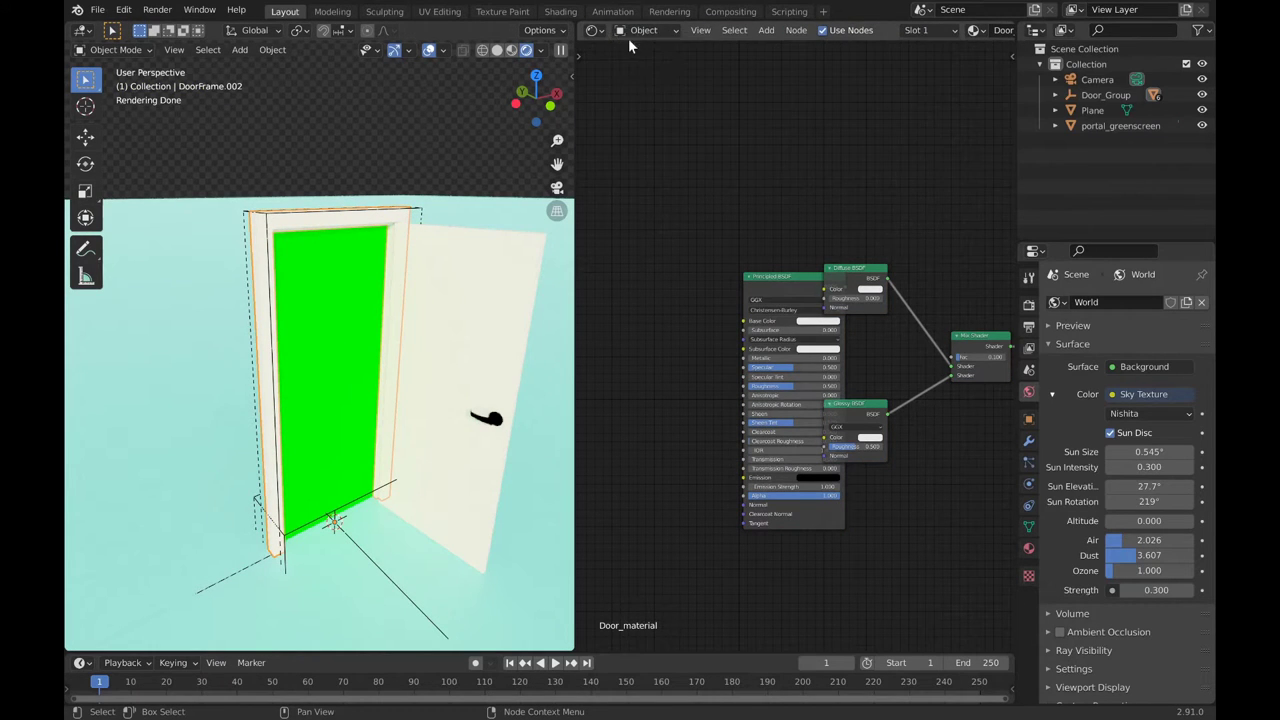
{"action": "scroll", "coordinate": [628, 38], "scroll_direction": "down", "scroll_amount": 1, "text": "ctrl"}
{"action": "scroll", "coordinate": [643, 34], "scroll_direction": "up", "scroll_amount": 1, "text": "ctrl"}
{"action": "key", "text": "g"}
{"action": "left_click", "coordinate": [715, 382]}
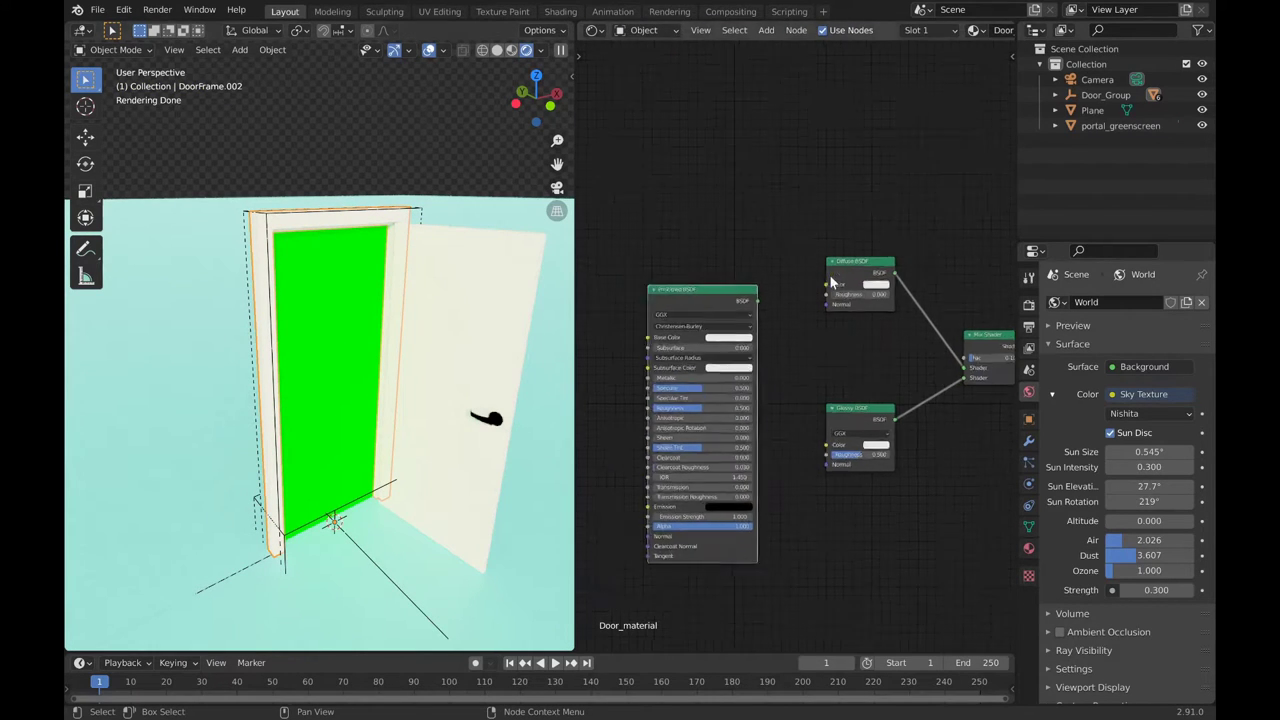
{"action": "scroll", "coordinate": [743, 384], "scroll_direction": "up", "scroll_amount": 3}
{"action": "scroll", "coordinate": [743, 384], "scroll_direction": "down", "scroll_amount": 1}
Remove the Diffuse, Glossy and Mix Shader nodes from Door_material and connect the Principled BSDF to the Material Output's Surface
{"action": "key", "text": "ctrl+z"}
{"action": "key", "text": "ctrl+z"}
{"action": "key", "text": "ctrl+z"}
{"action": "key", "text": "ctrl+z"}
{"action": "key", "text": "ctrl+z"}
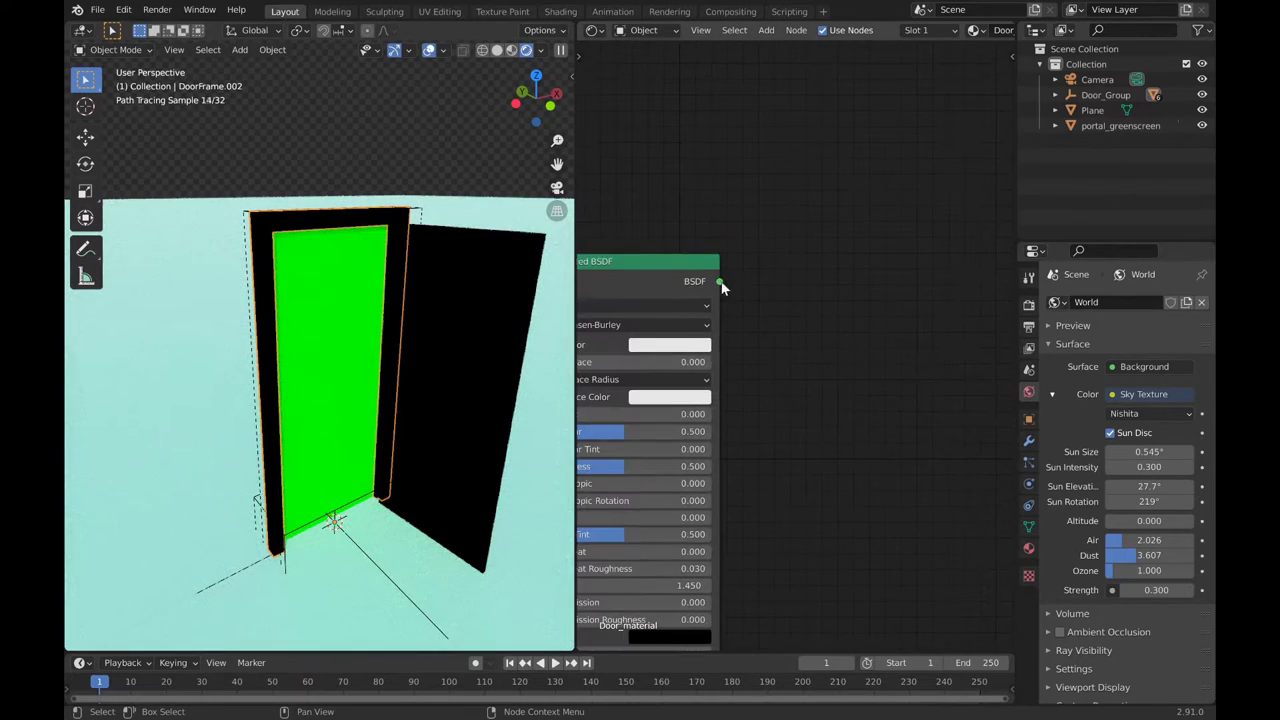
{"action": "key", "text": "ctrl+z"}
{"action": "key", "text": "ctrl+z"}
{"action": "key", "text": "ctrl+z"}
{"action": "key", "text": "ctrl+z"}
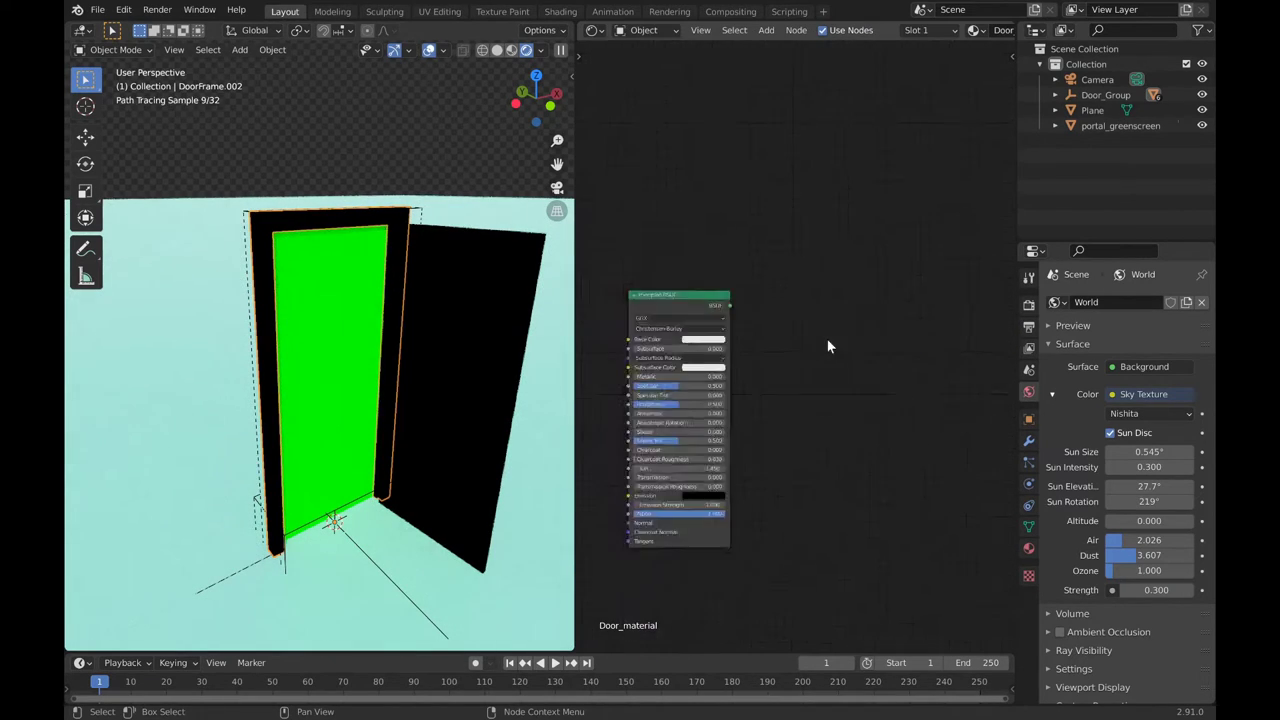
Set Door_material's base color to black, with Specular 0.130 and Roughness 1.000
{"action": "left_click", "coordinate": [808, 321]}
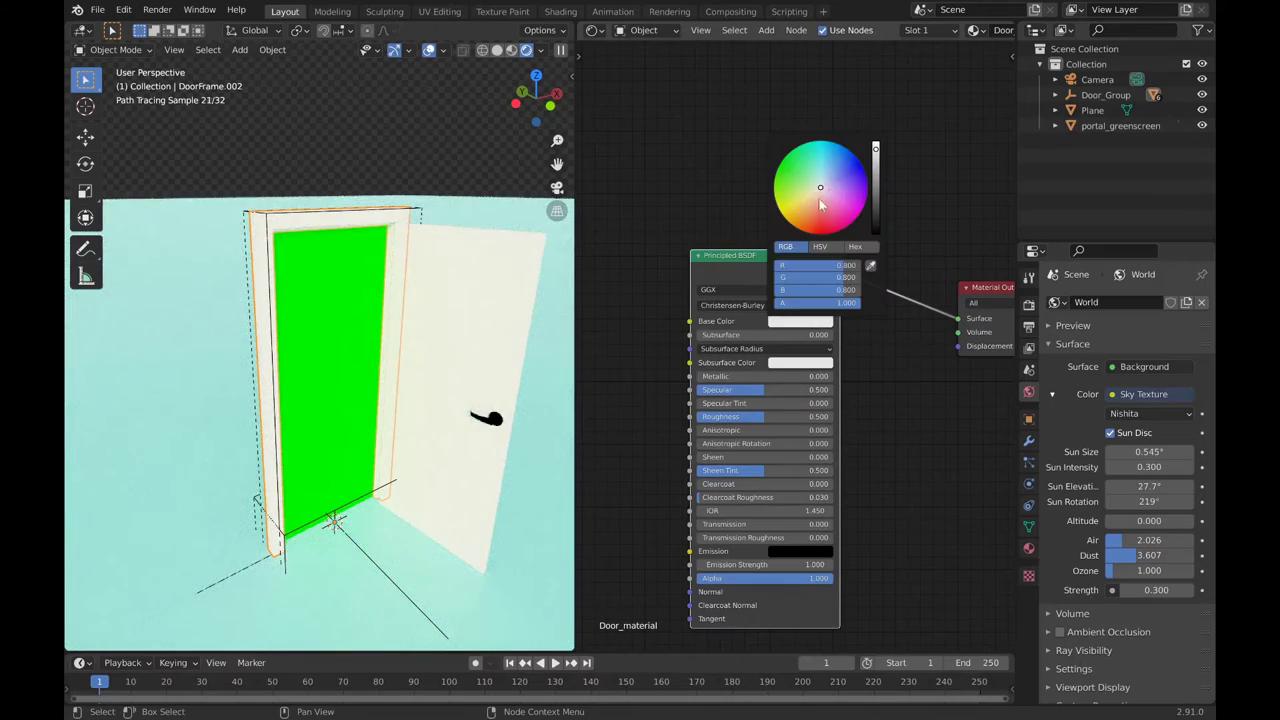
{"action": "left_click_drag", "start_coordinate": [879, 160], "coordinate": [879, 232]}
{"action": "scroll", "coordinate": [756, 363], "scroll_direction": "up", "scroll_amount": 3}
{"action": "left_click_drag", "start_coordinate": [760, 421], "coordinate": [673, 421]}
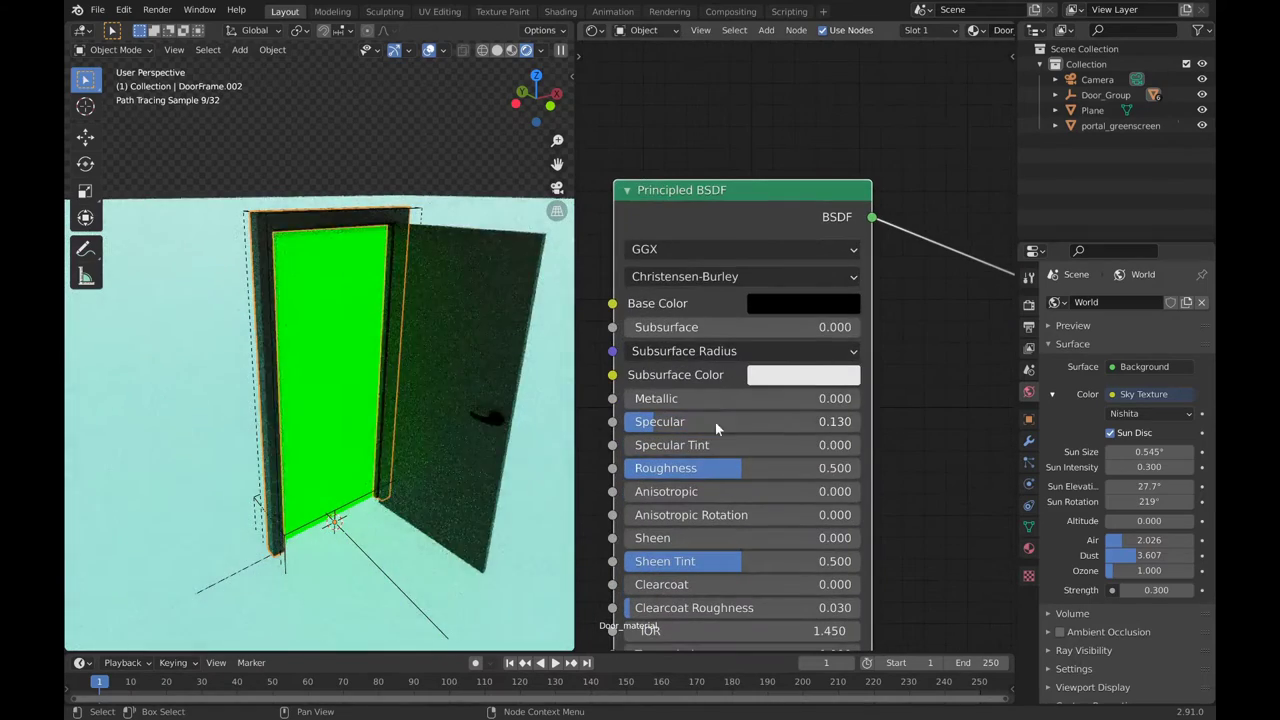
{"action": "left_click_drag", "start_coordinate": [740, 468], "coordinate": [858, 468]}
Change Door_material's base color to orange with R 1.000, G 0.256 and B 0.076
{"action": "left_click", "coordinate": [790, 306]}
{"action": "left_click_drag", "start_coordinate": [933, 478], "coordinate": [935, 330]}
{"action": "left_click", "coordinate": [862, 404]}
{"action": "left_click_drag", "start_coordinate": [865, 397], "coordinate": [818, 458]}
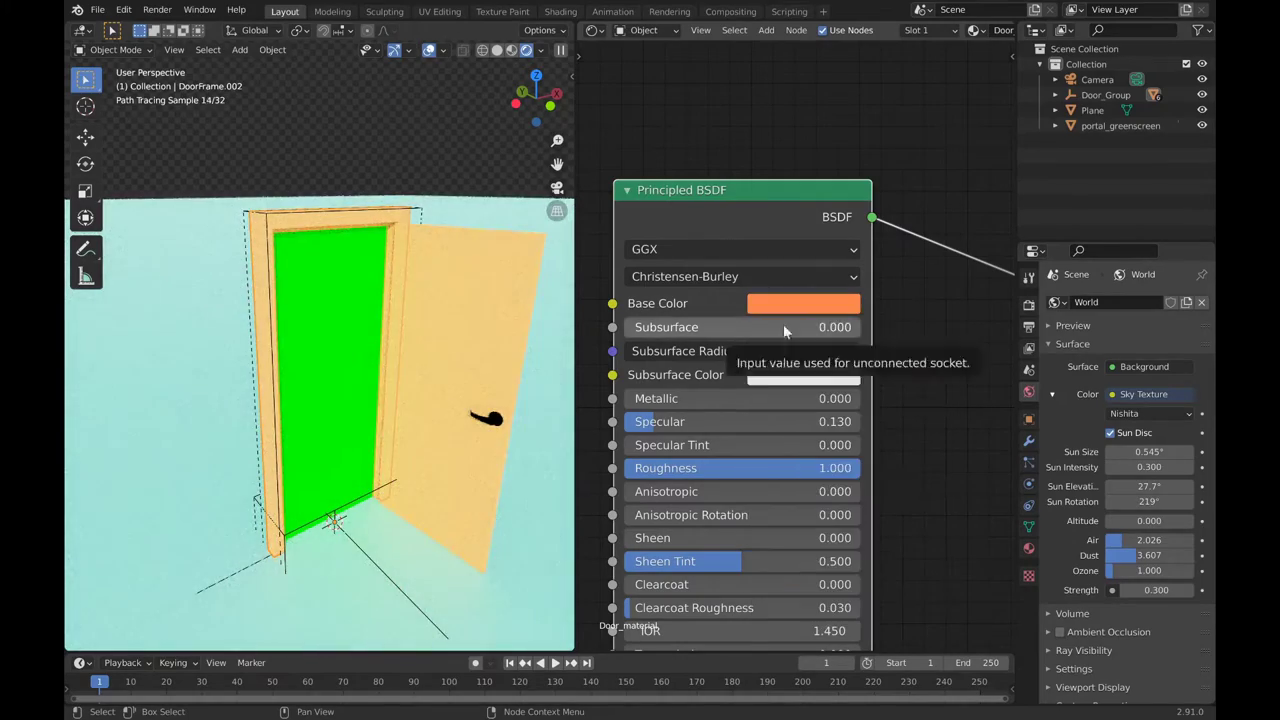
{"action": "left_click", "coordinate": [858, 304]}
{"action": "scroll", "coordinate": [838, 405], "scroll_direction": "down", "scroll_amount": 3}
{"action": "scroll", "coordinate": [838, 405], "scroll_direction": "up", "scroll_amount": 3}
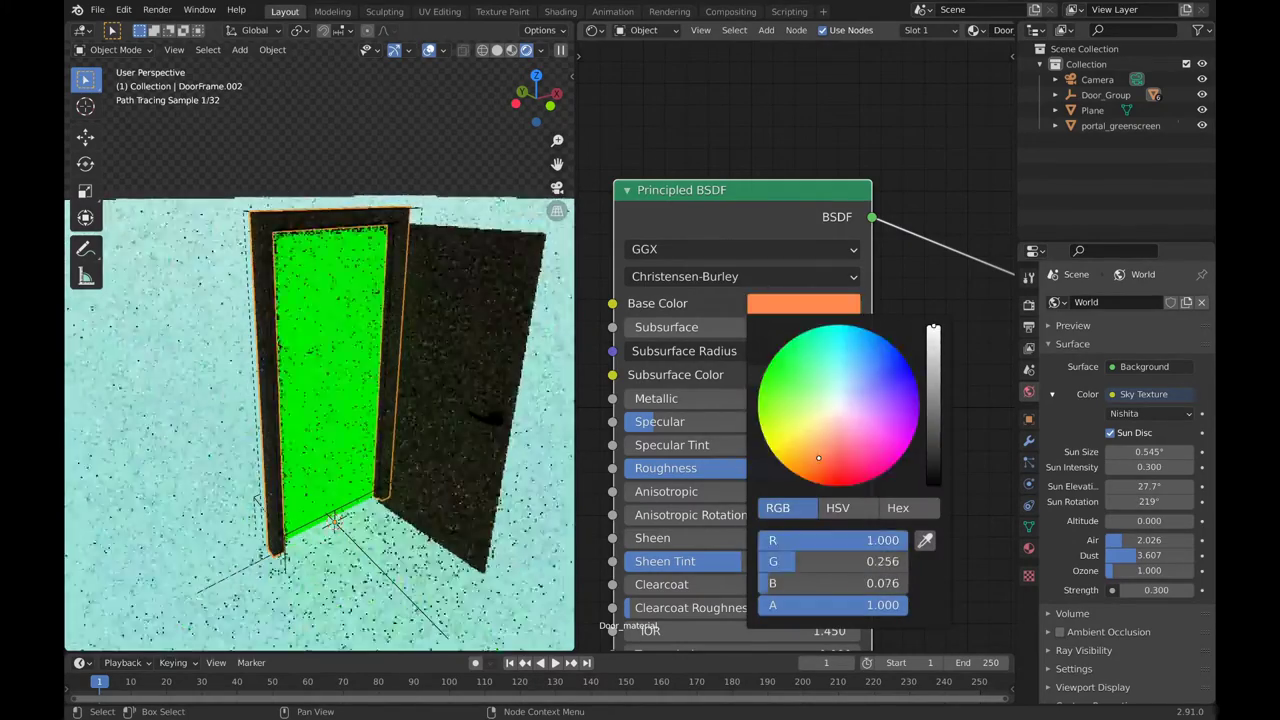
{"action": "scroll", "coordinate": [380, 310], "scroll_direction": "up", "scroll_amount": 3}
{"action": "scroll", "coordinate": [438, 320], "scroll_direction": "down", "scroll_amount": 2}
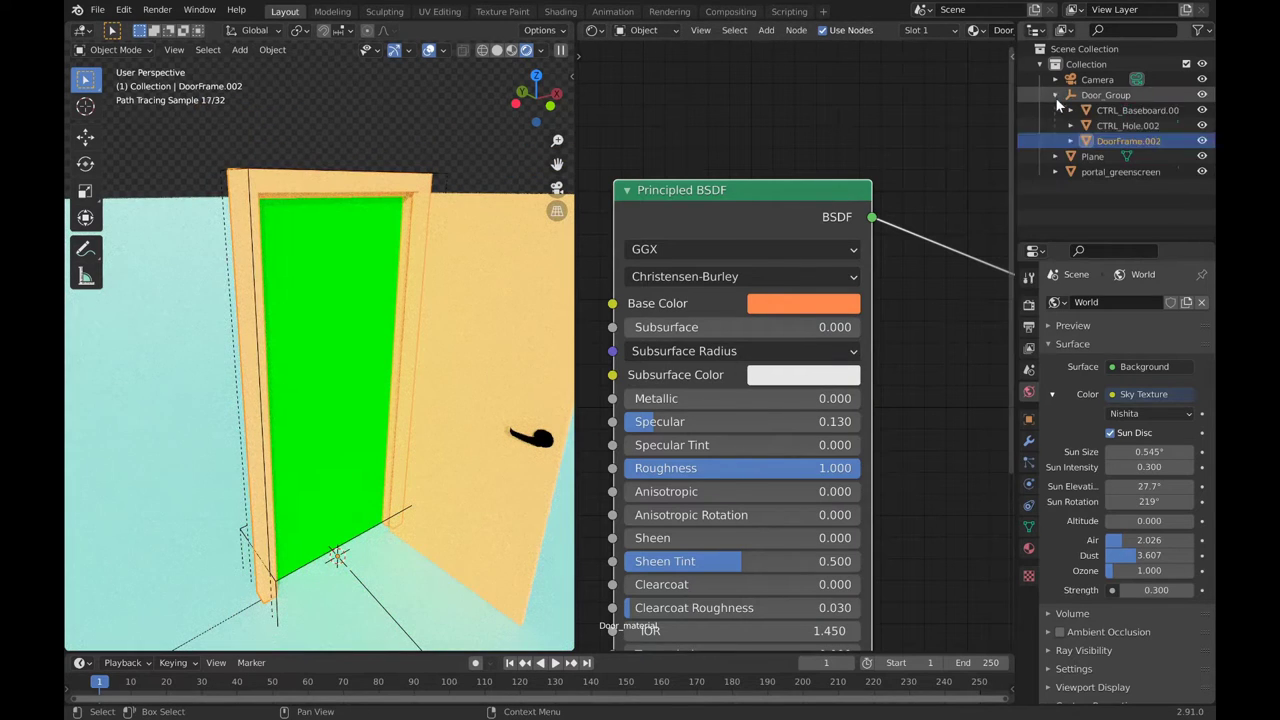
Select the front door handle and delete the Glossy BSDF from Handle_material
{"action": "left_click", "coordinate": [1121, 126]}
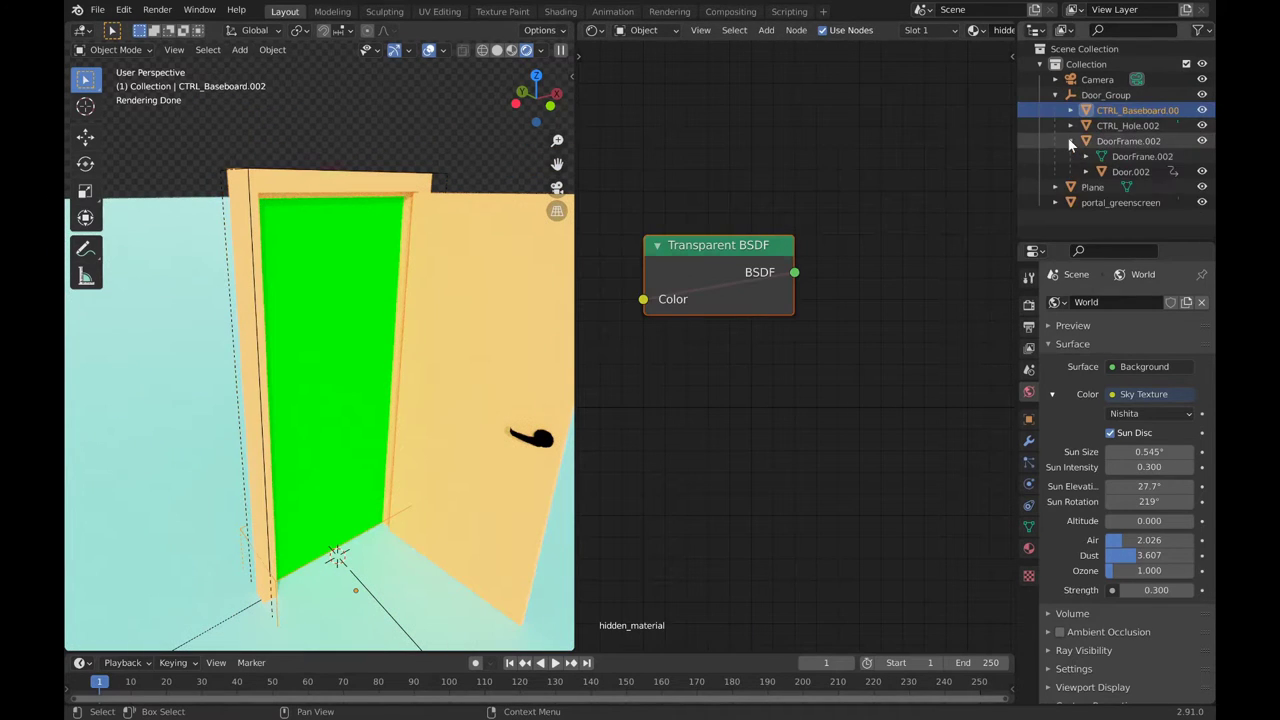
{"action": "left_click", "coordinate": [1070, 145]}
{"action": "scroll", "coordinate": [750, 313], "scroll_direction": "down", "scroll_amount": 5}
{"action": "scroll", "coordinate": [757, 348], "scroll_direction": "up", "scroll_amount": 2}
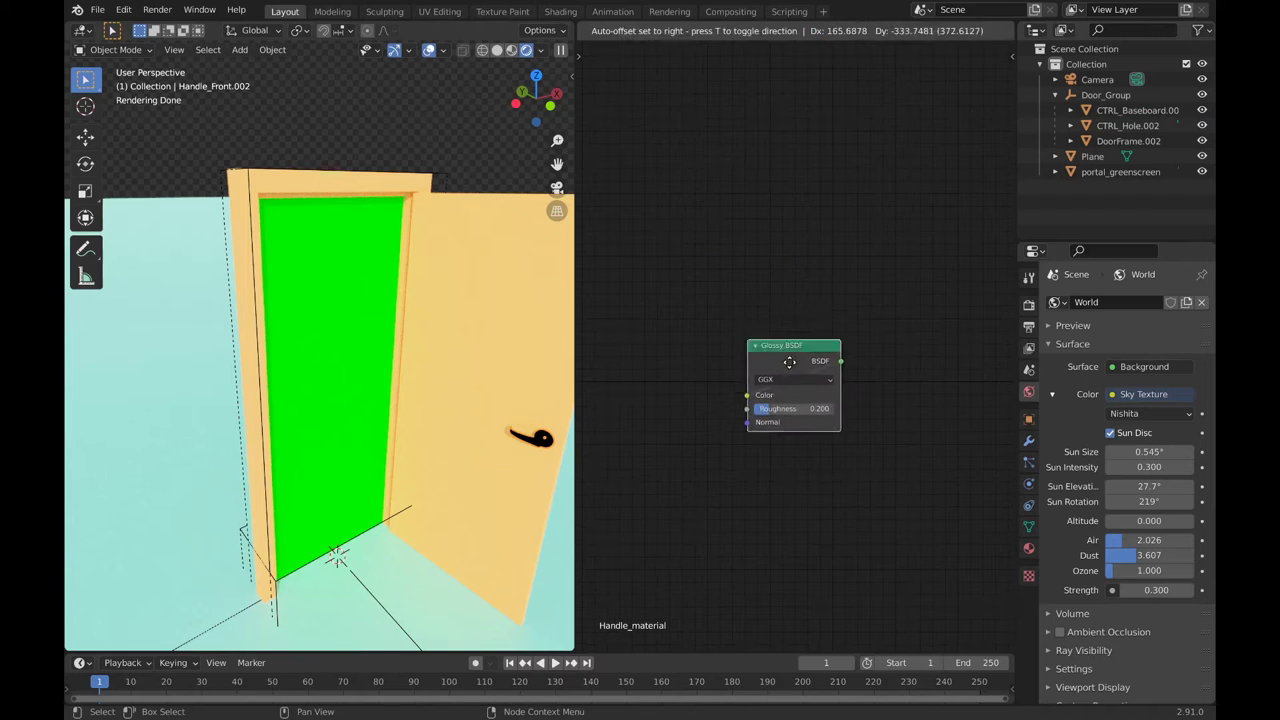
{"action": "left_click", "coordinate": [975, 30]}
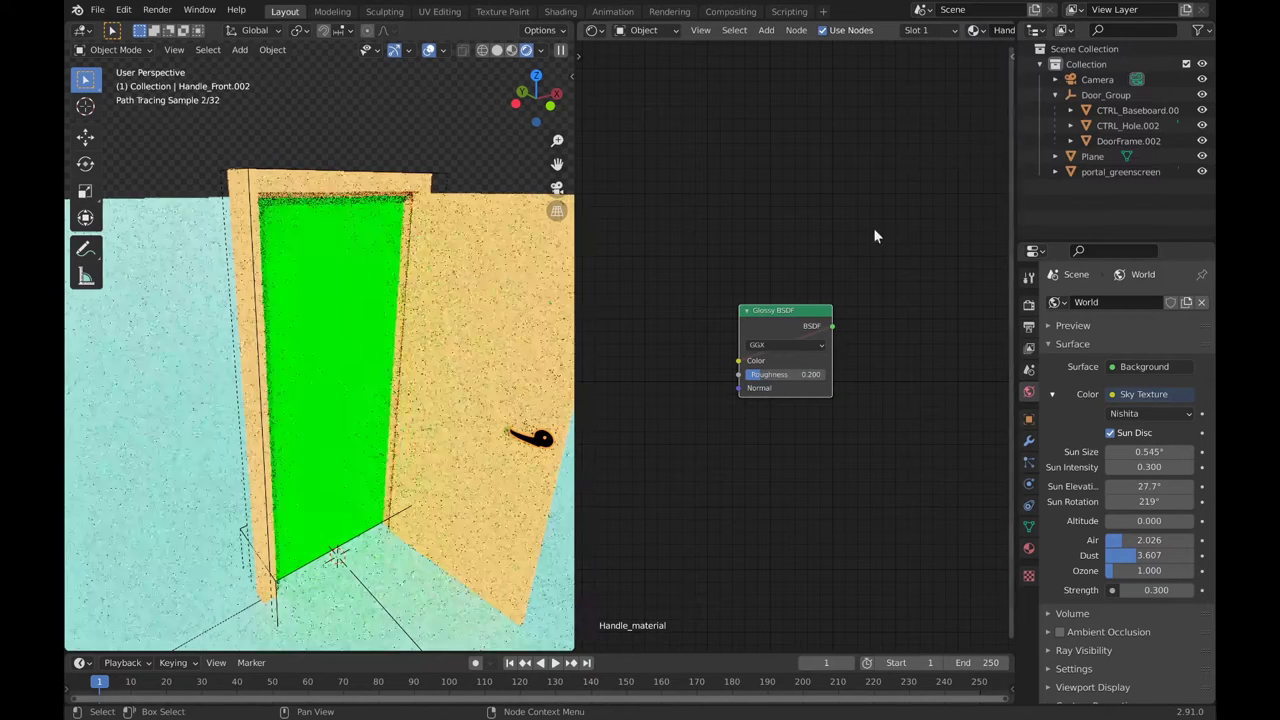
{"action": "key", "text": "x"}
{"action": "key", "text": "Escape"}
Try a Principled BSDF with a dark grey base color in Handle_material, and delete it
{"action": "key", "text": "shift+a"}
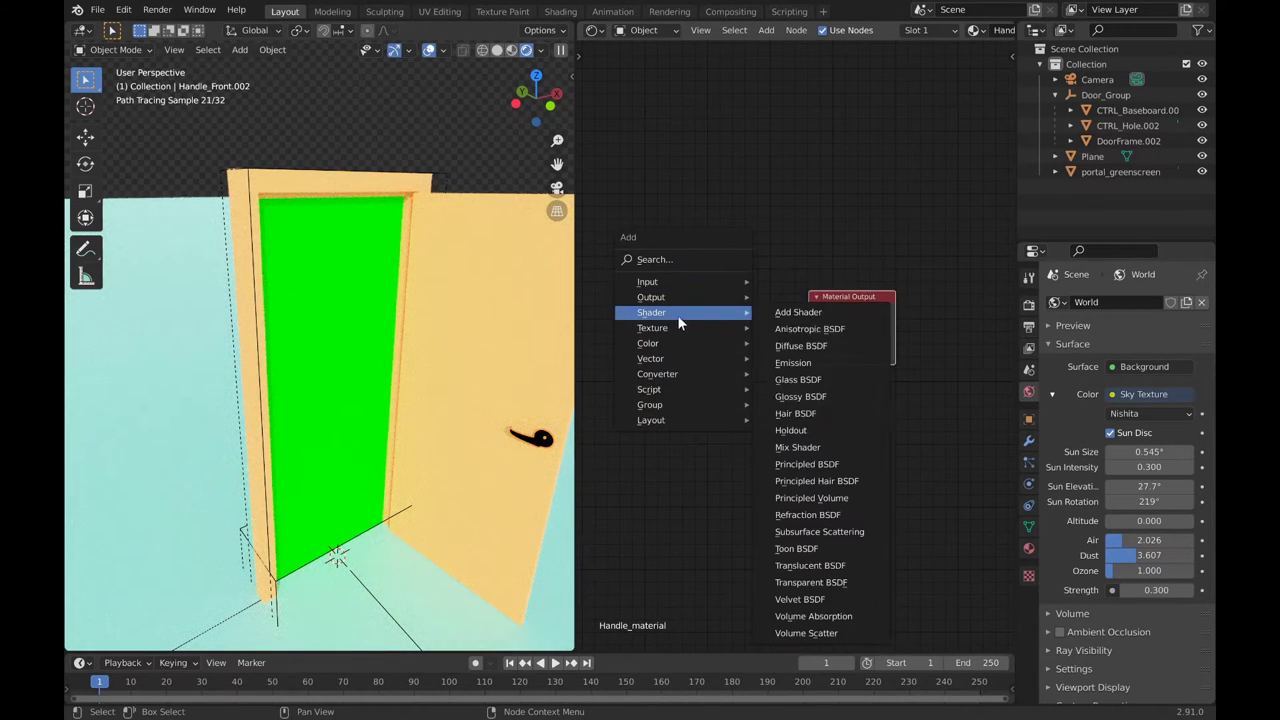
{"action": "left_click", "coordinate": [806, 464]}
{"action": "left_click", "coordinate": [600, 282]}
{"action": "left_click", "coordinate": [722, 359]}
{"action": "left_click_drag", "start_coordinate": [797, 200], "coordinate": [799, 243]}
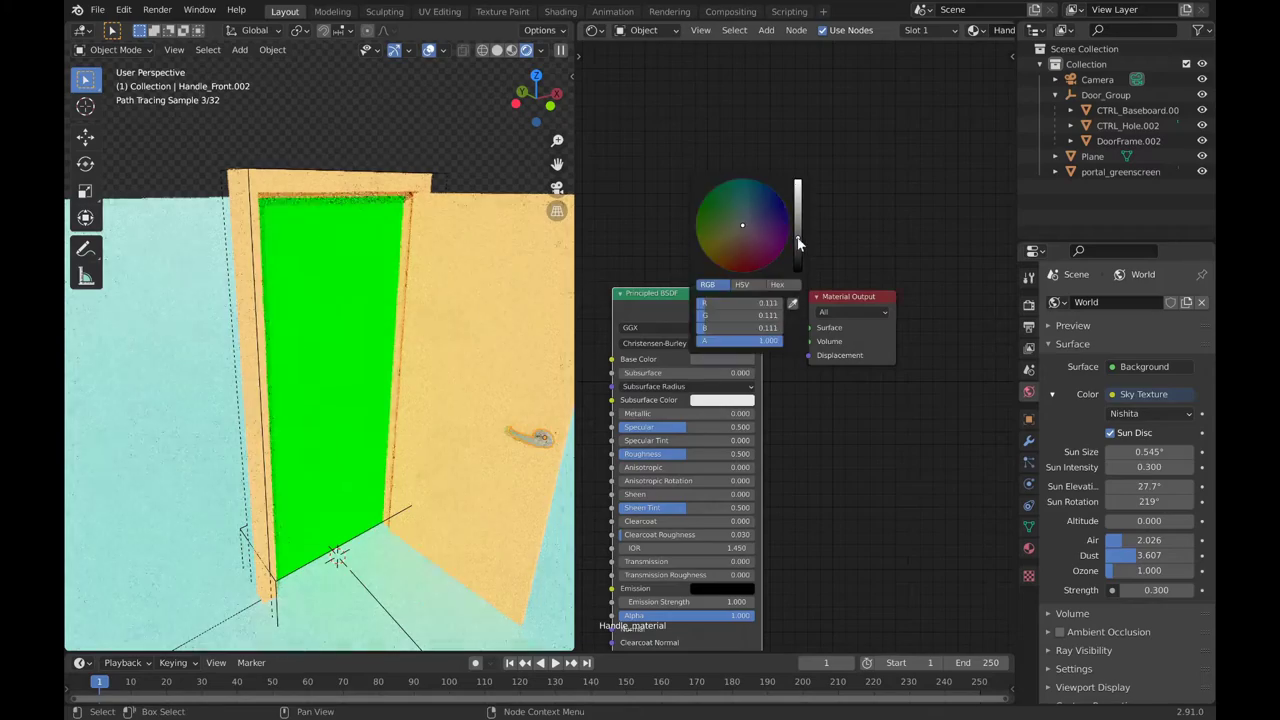
{"action": "key", "text": "x"}
Add a Mix Shader fed by a Diffuse BSDF and a Glossy BSDF to Handle_material, connected to the Material Output
{"action": "key", "text": "shift+a"}
{"action": "left_click", "coordinate": [780, 434]}
{"action": "left_click", "coordinate": [691, 402]}
{"action": "key", "text": "shift+a"}
{"action": "mouse_move", "coordinate": [800, 404]}
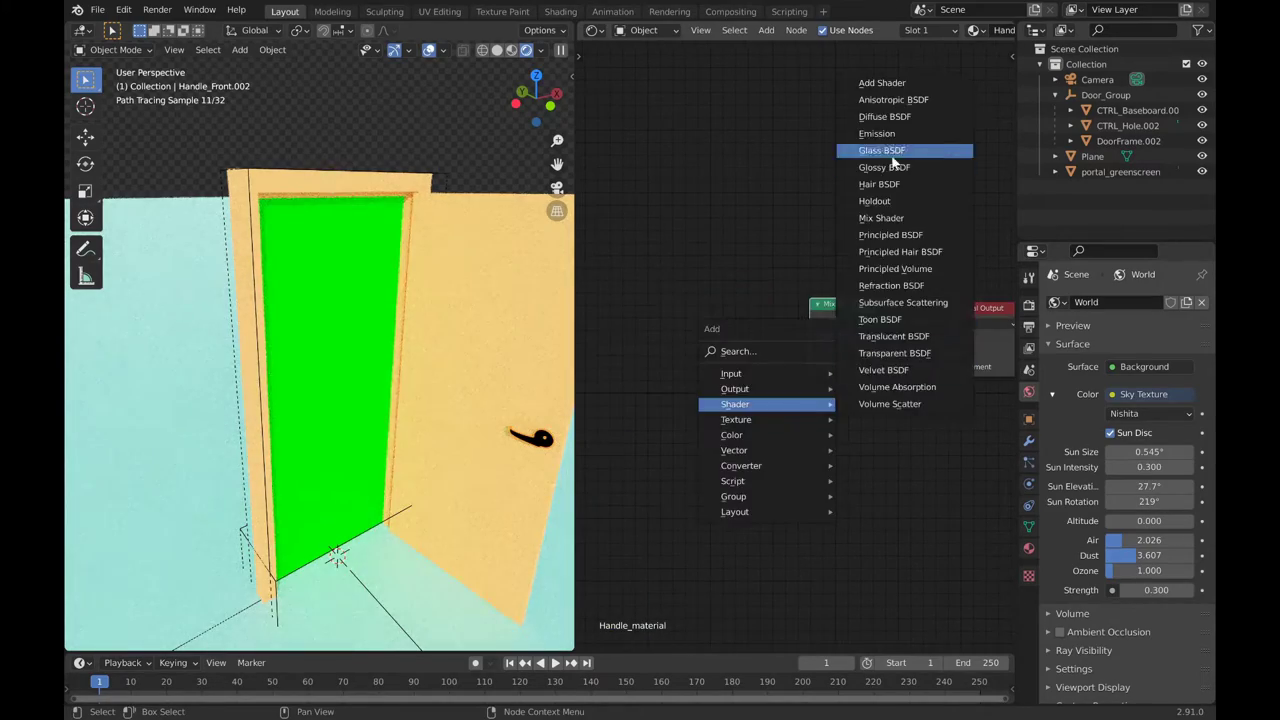
{"action": "left_click", "coordinate": [884, 116]}
{"action": "left_click", "coordinate": [792, 342]}
{"action": "key", "text": "shift+a"}
{"action": "left_click", "coordinate": [829, 194]}
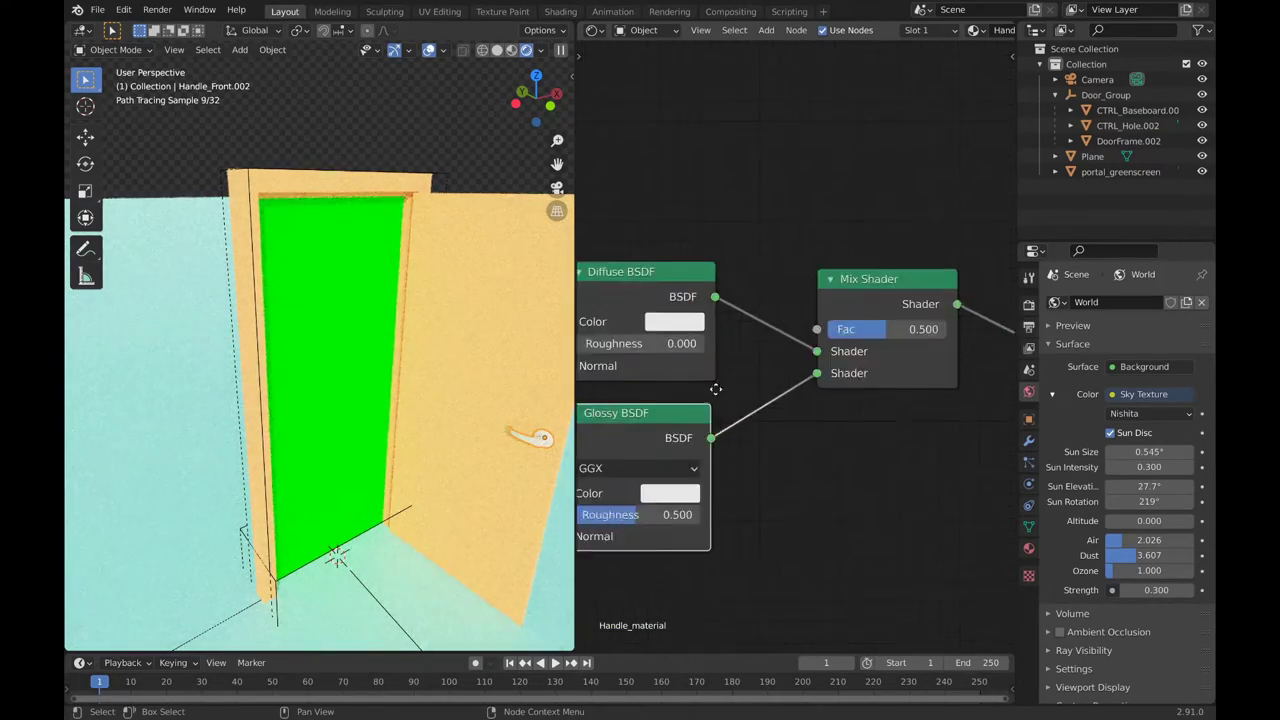
{"action": "left_click", "coordinate": [716, 389]}
{"action": "middle_click_drag", "start_coordinate": [716, 389], "coordinate": [804, 381]}
Darken the handle's diffuse color to grey, raise the mix factor, and set diffuse roughness to 1.000 and glossy roughness to 0.865
{"action": "left_click", "coordinate": [765, 313]}
{"action": "left_click", "coordinate": [897, 217]}
{"action": "key", "text": "KP_Decimal"}
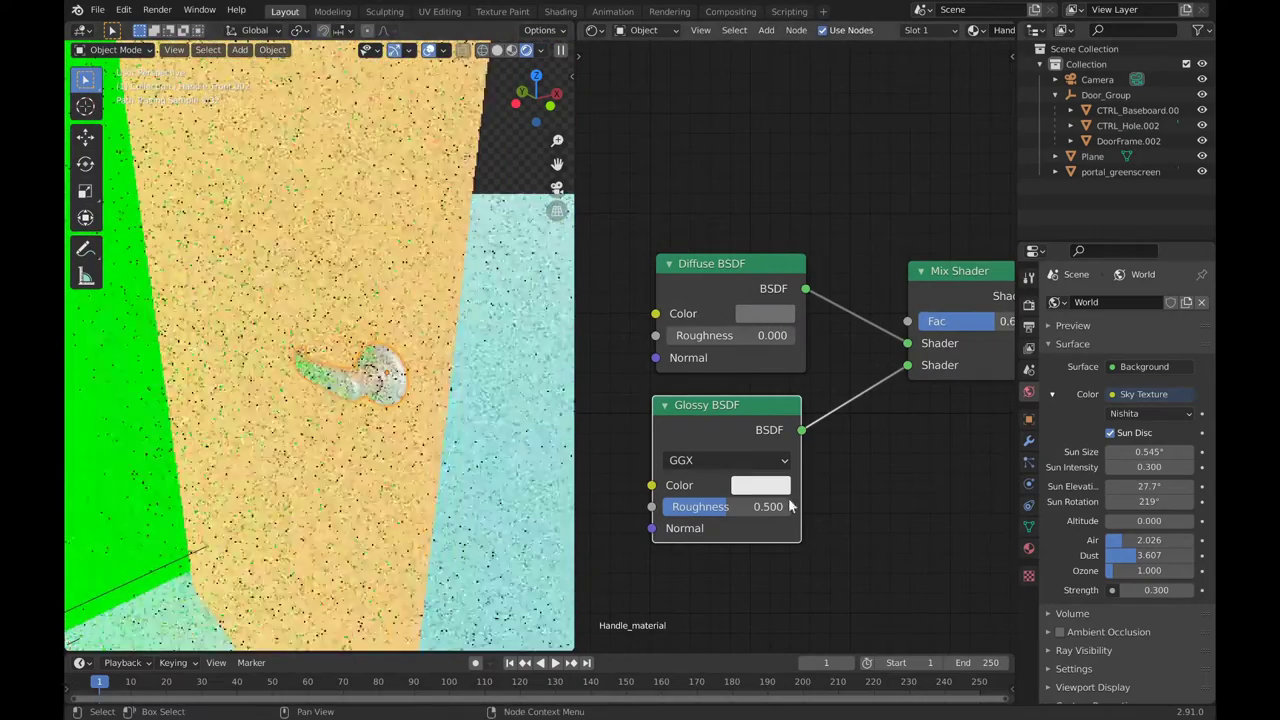
{"action": "left_click_drag", "start_coordinate": [686, 335], "coordinate": [795, 335]}
{"action": "mouse_move", "coordinate": [753, 514]}
{"action": "left_mouse_down"}
{"action": "mouse_move", "coordinate": [668, 514]}
{"action": "mouse_move", "coordinate": [774, 514]}
{"action": "left_mouse_up"}
{"action": "scroll", "coordinate": [447, 449], "scroll_direction": "down", "scroll_amount": 6}
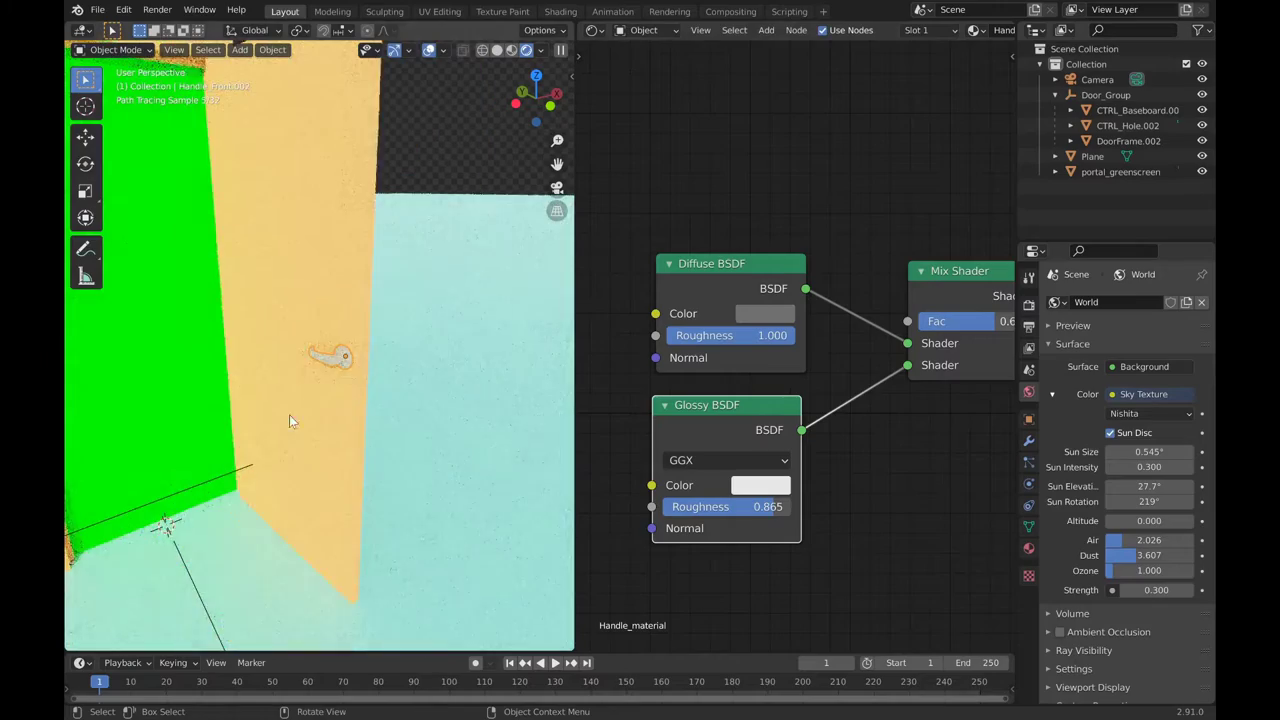
Rotate the door panel closed into its frame
{"action": "middle_click_drag", "start_coordinate": [237, 320], "coordinate": [338, 318]}
{"action": "scroll", "coordinate": [832, 369], "scroll_direction": "down", "scroll_amount": 3}
{"action": "left_click", "coordinate": [218, 315]}
{"action": "left_click", "coordinate": [200, 280]}
View the scene through the camera, save the file, and close the shader editor to enlarge the viewport
{"action": "key", "text": "KP_0"}
{"action": "key", "text": "ctrl+s"}
{"action": "left_click_drag", "start_coordinate": [575, 22], "coordinate": [671, 238]}
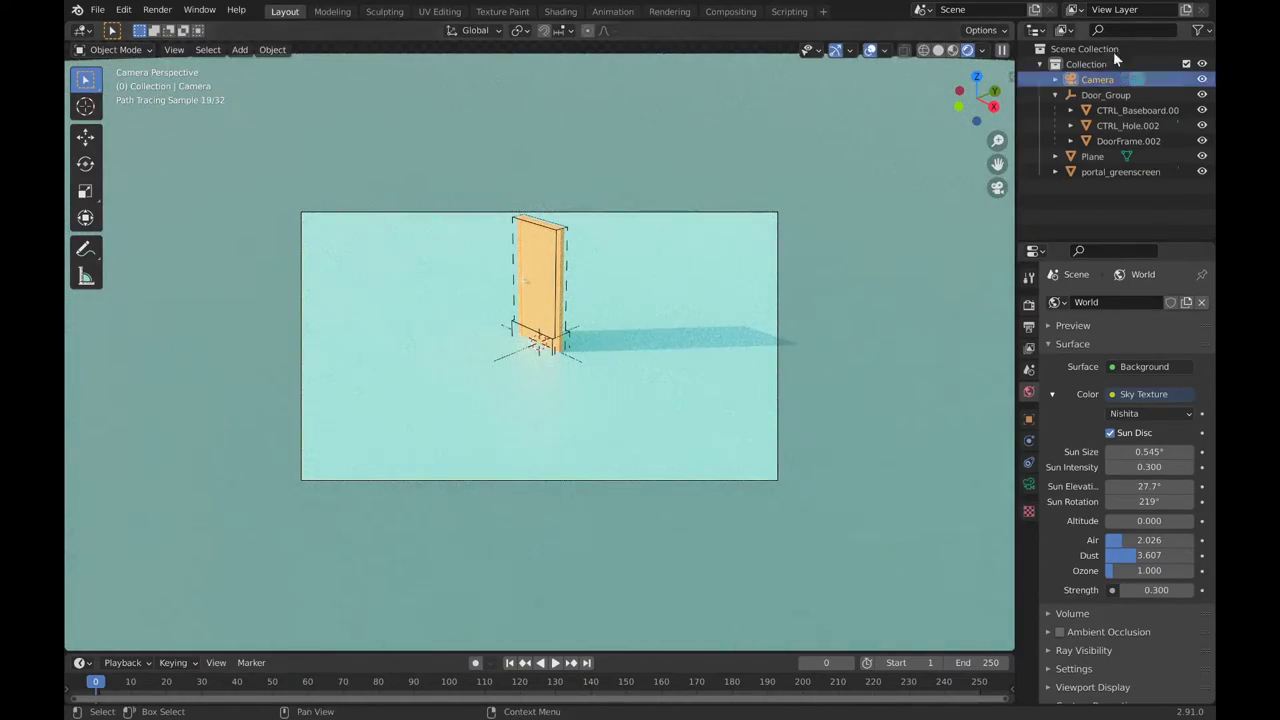
Collapse Door_Group and move the camera until the door sits below the camera frame
{"action": "left_click", "coordinate": [1055, 95]}
{"action": "key", "text": "g"}
{"action": "left_click", "coordinate": [1037, 277]}
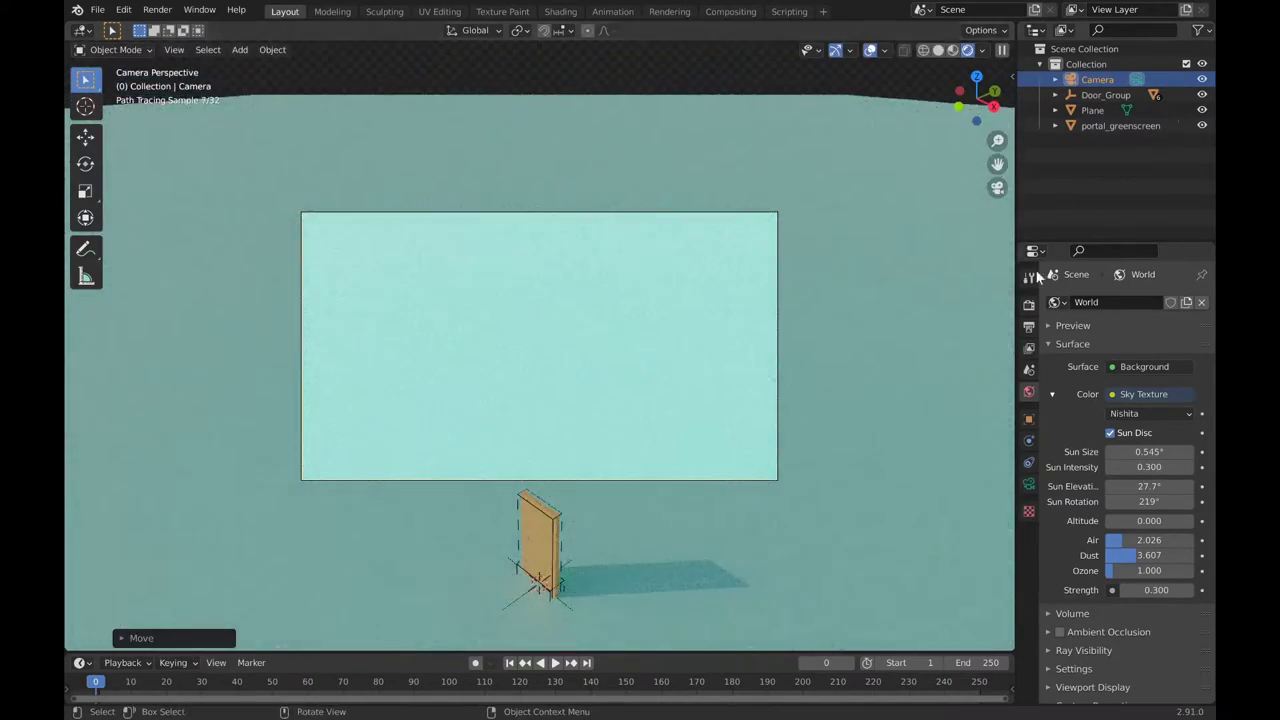
Use material preview shading and enable the Thirds composition guide and Safe Areas for the camera
{"action": "key", "text": "z"}
{"action": "left_click", "coordinate": [1029, 483]}
{"action": "scroll", "coordinate": [1071, 560], "scroll_direction": "down", "scroll_amount": 2}
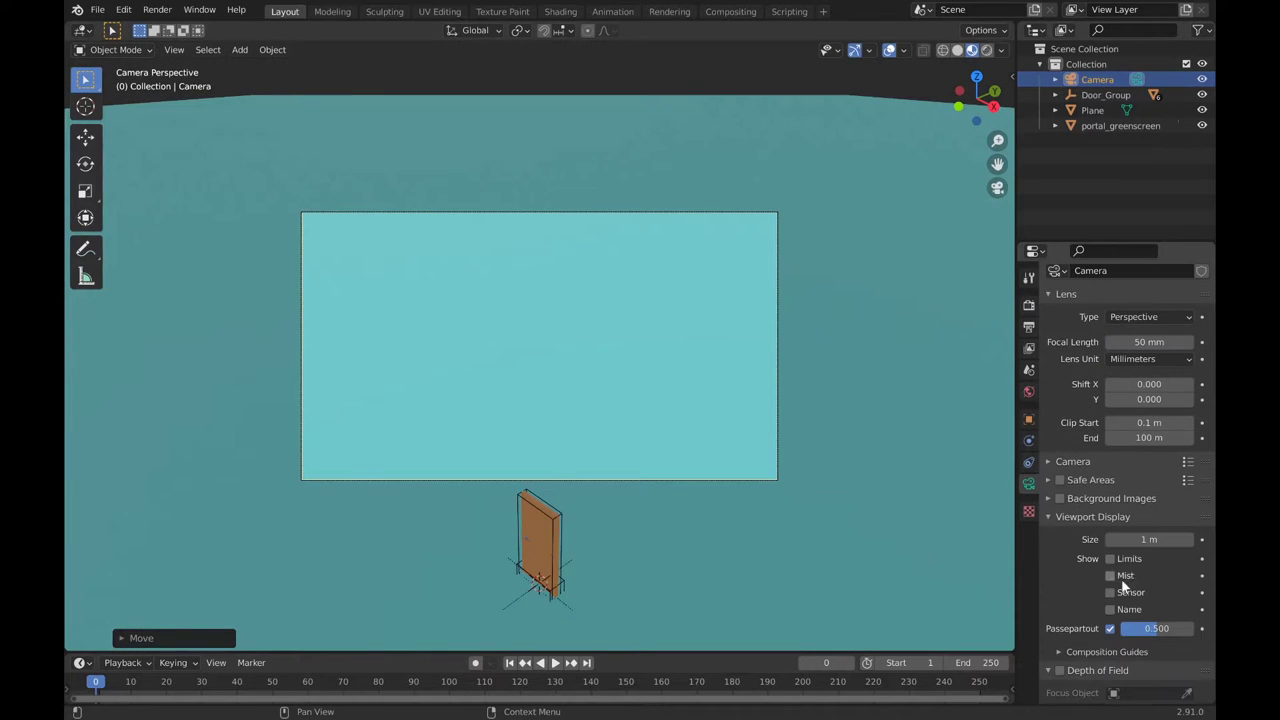
{"action": "scroll", "coordinate": [1100, 610], "scroll_direction": "down", "scroll_amount": 2}
{"action": "left_click", "coordinate": [1086, 640]}
{"action": "left_click", "coordinate": [1110, 598]}
{"action": "left_click", "coordinate": [1087, 576]}
{"action": "left_click", "coordinate": [1060, 403]}
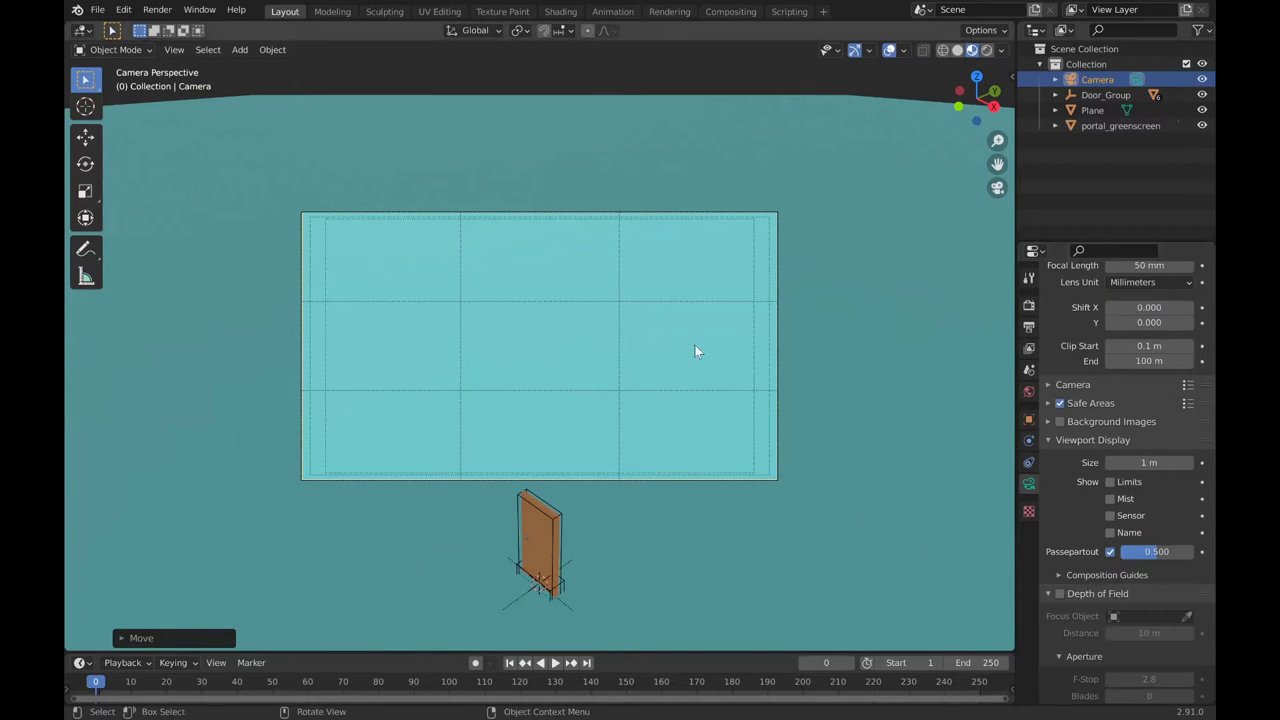
{"action": "left_click", "coordinate": [1100, 404]}
{"action": "left_click", "coordinate": [1104, 404]}
Keyframe the camera's location and rotation at frame 0, save the file, and play the timeline to frame 62
{"action": "key", "text": "i"}
{"action": "key", "text": "ctrl+s"}
{"action": "key", "text": "space"}
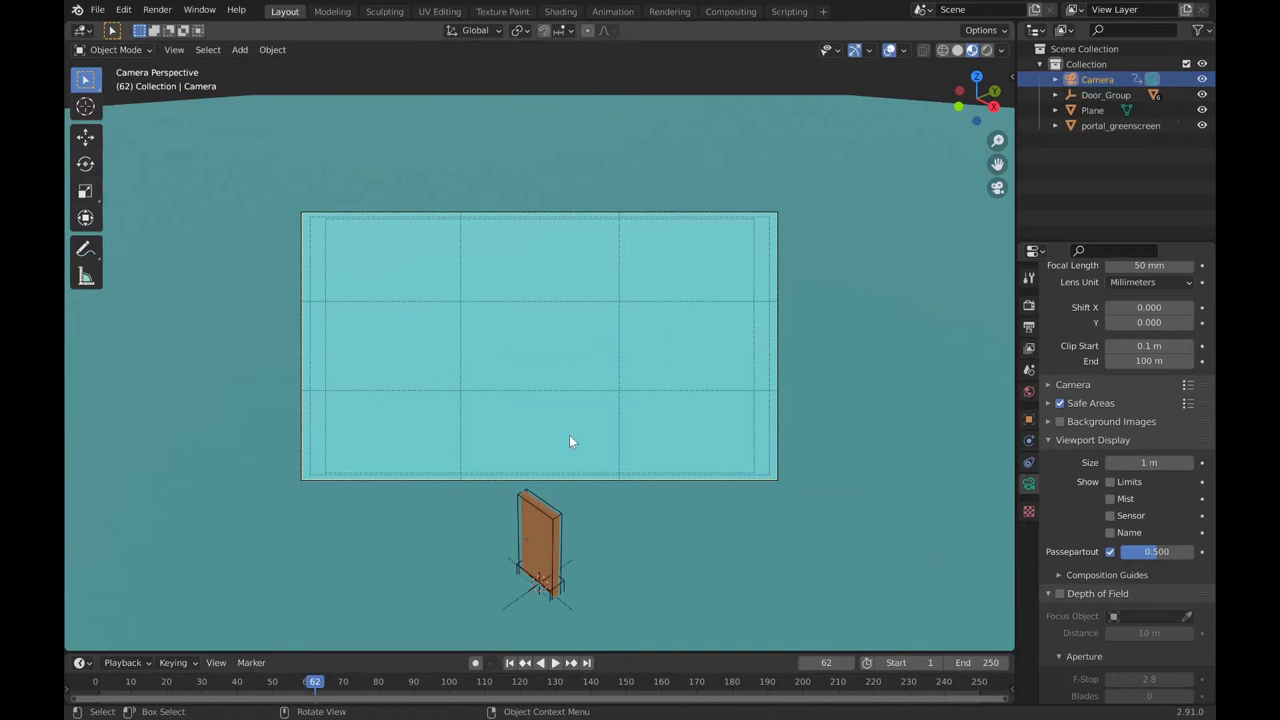
Move the camera so the door is centered in its frame, keyframe it at frame 62, and play the animation
{"action": "key", "text": "g"}
{"action": "left_click", "coordinate": [645, 157]}
{"action": "key", "text": "i"}
{"action": "left_click", "coordinate": [642, 165]}
{"action": "key", "text": "space"}
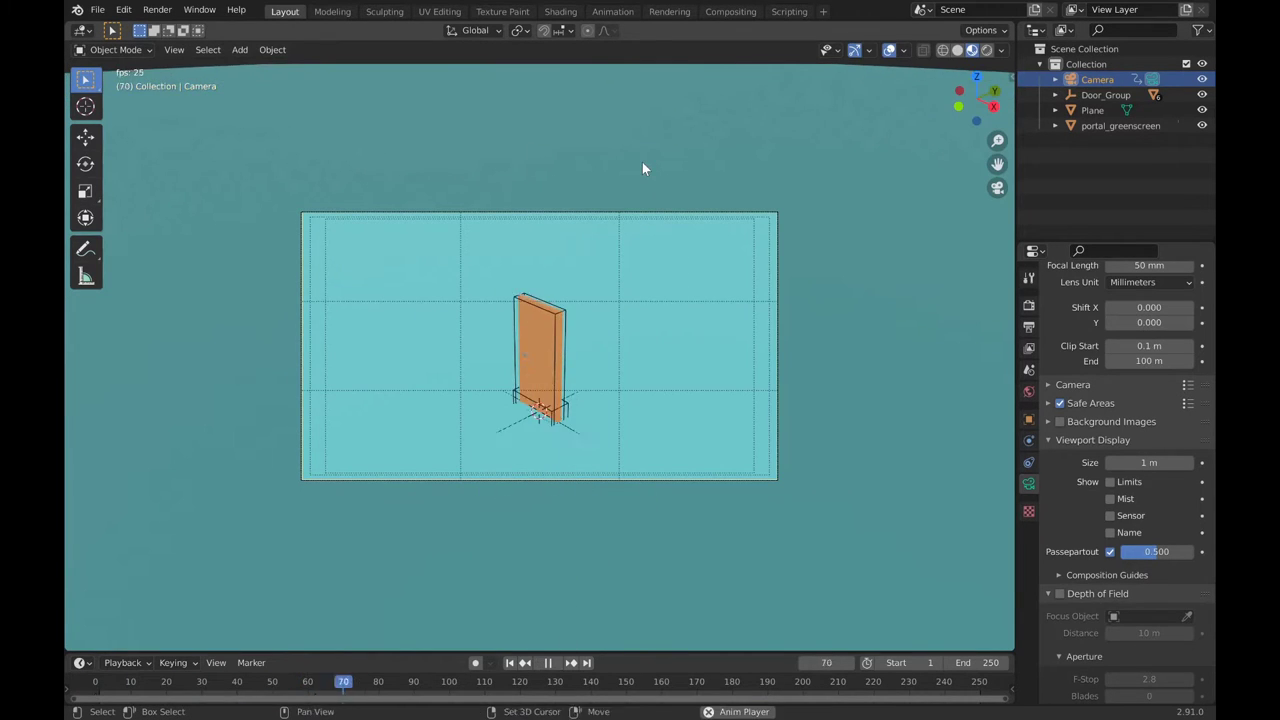
Try the Animation workspace with its camera view in material preview and the camera's composition guides open
{"action": "left_click", "coordinate": [612, 11]}
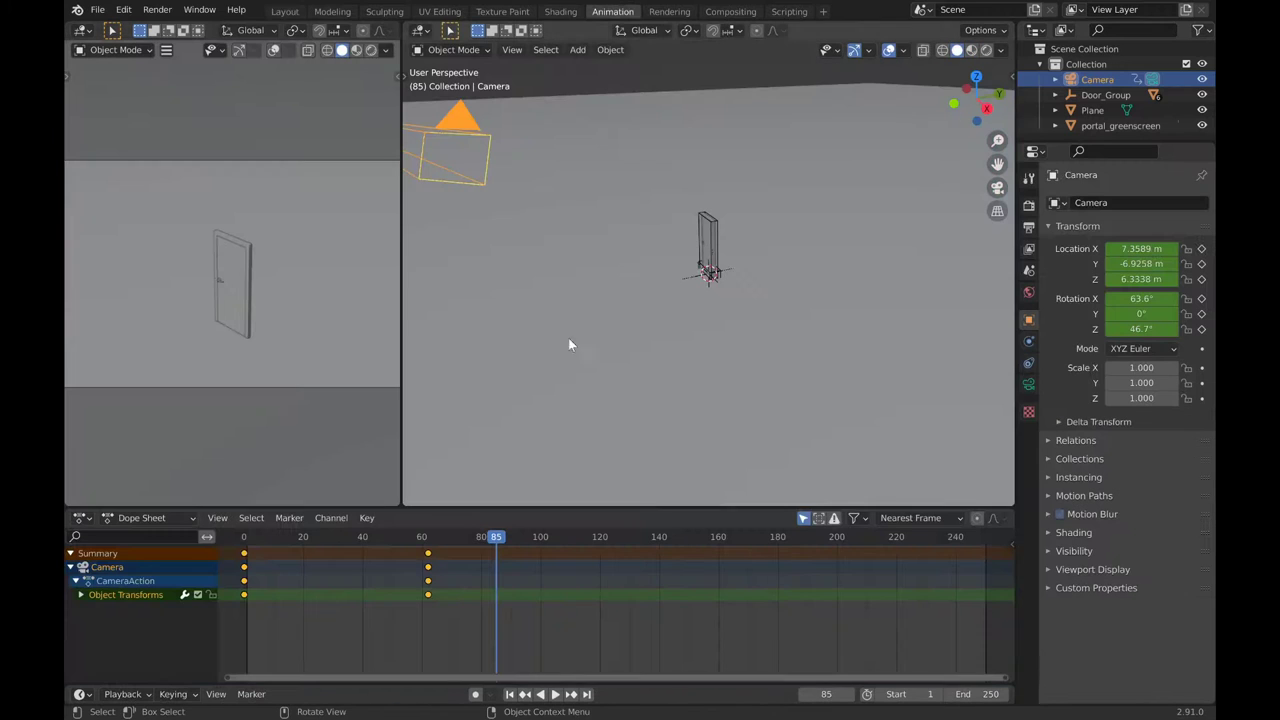
{"action": "left_click", "coordinate": [356, 49]}
{"action": "scroll", "coordinate": [433, 212], "scroll_direction": "down", "scroll_amount": 3}
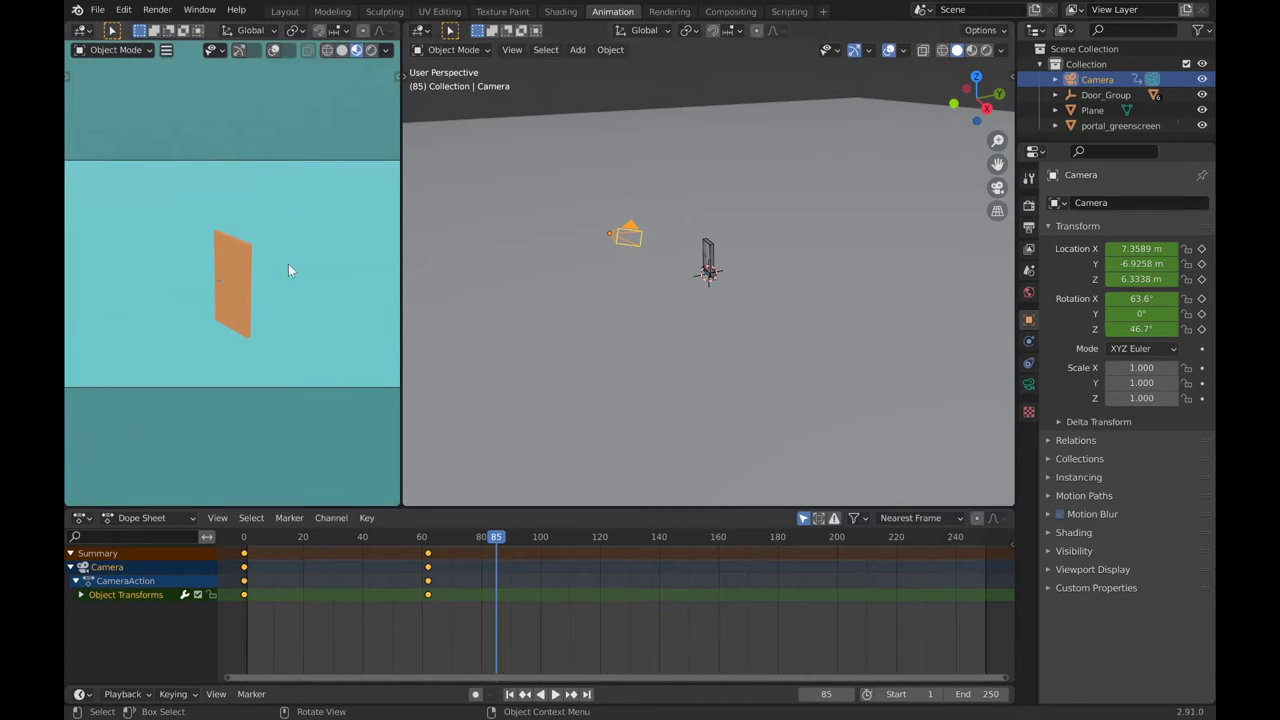
{"action": "scroll", "coordinate": [288, 263], "scroll_direction": "down", "scroll_amount": 3}
{"action": "left_click", "coordinate": [1028, 383]}
{"action": "left_click", "coordinate": [1098, 449]}
{"action": "left_click", "coordinate": [1110, 607]}
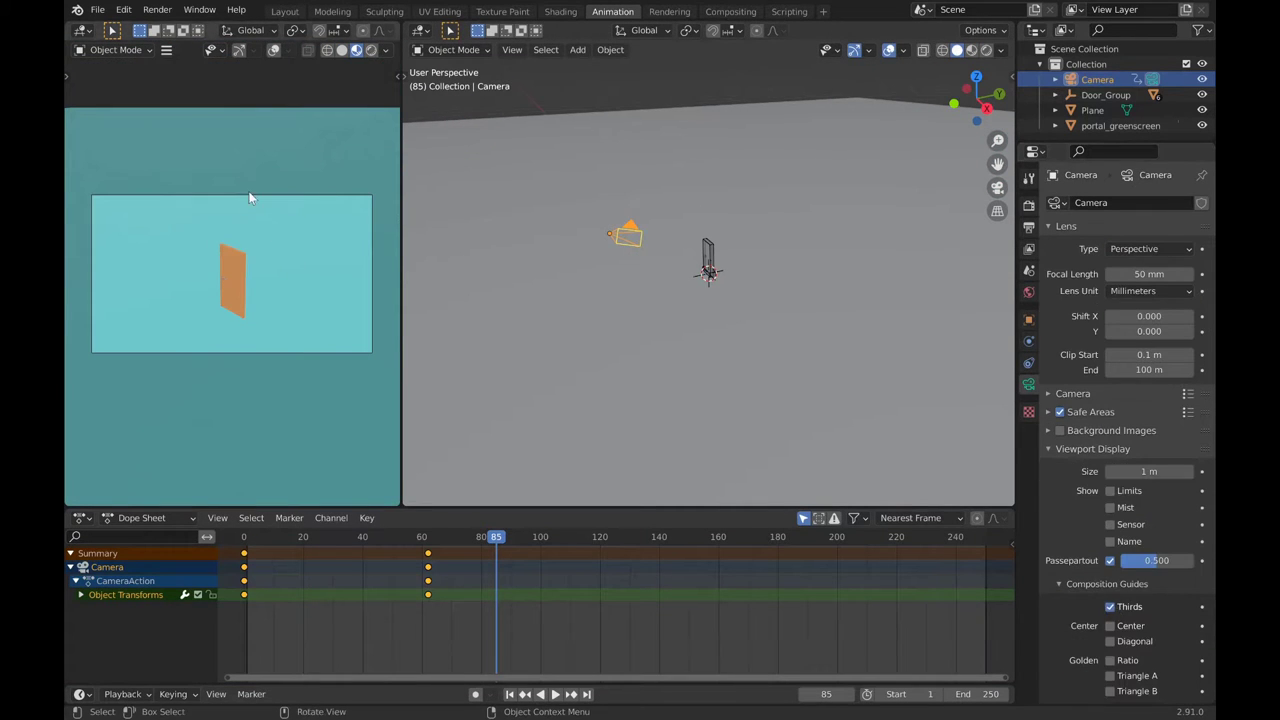
{"action": "left_click", "coordinate": [320, 95]}
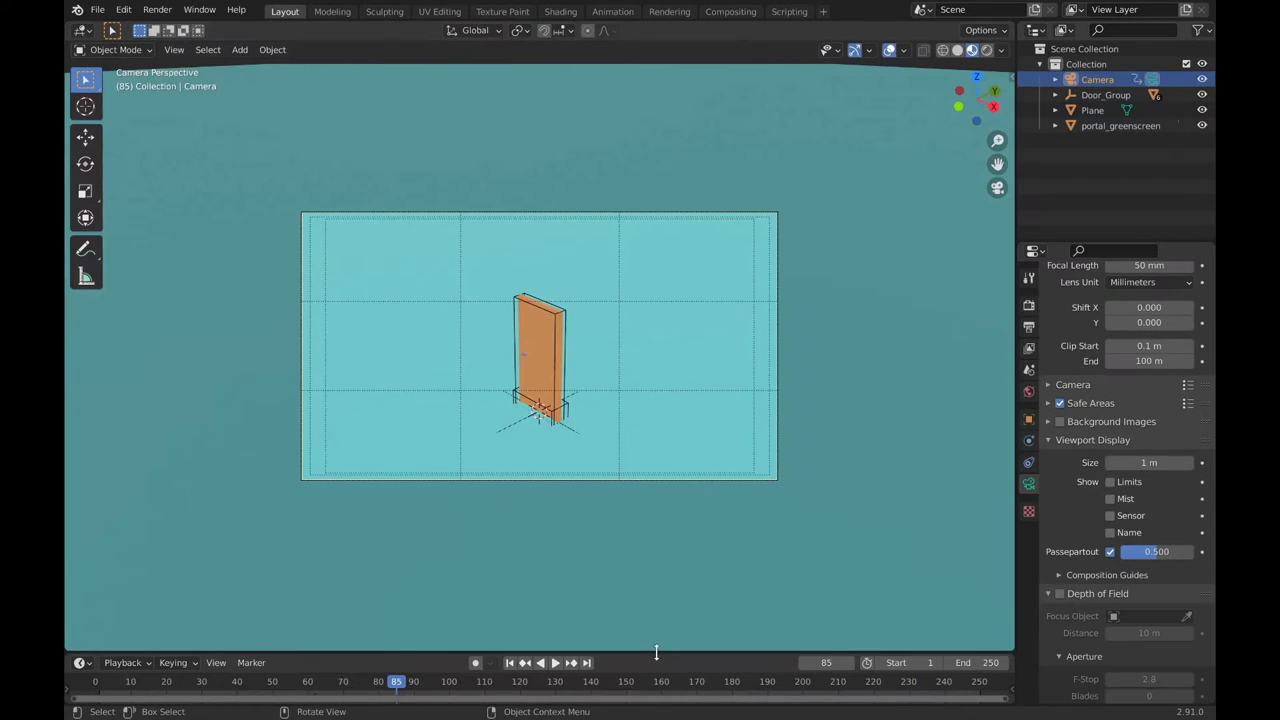
Enlarge the timeline in the Layout workspace and split the viewport in two, with a solid-shaded user perspective beside the camera view
{"action": "left_click_drag", "start_coordinate": [656, 652], "coordinate": [656, 632]}
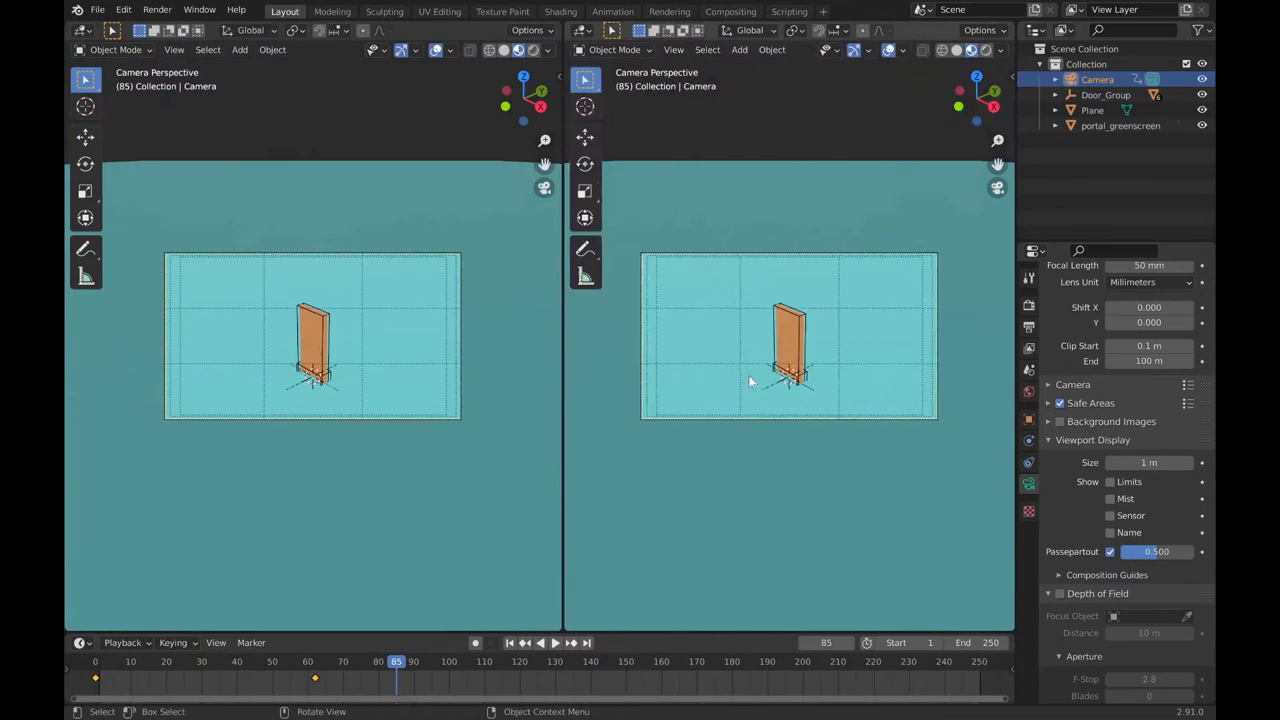
{"action": "key", "text": "z"}
{"action": "left_click", "coordinate": [788, 318]}
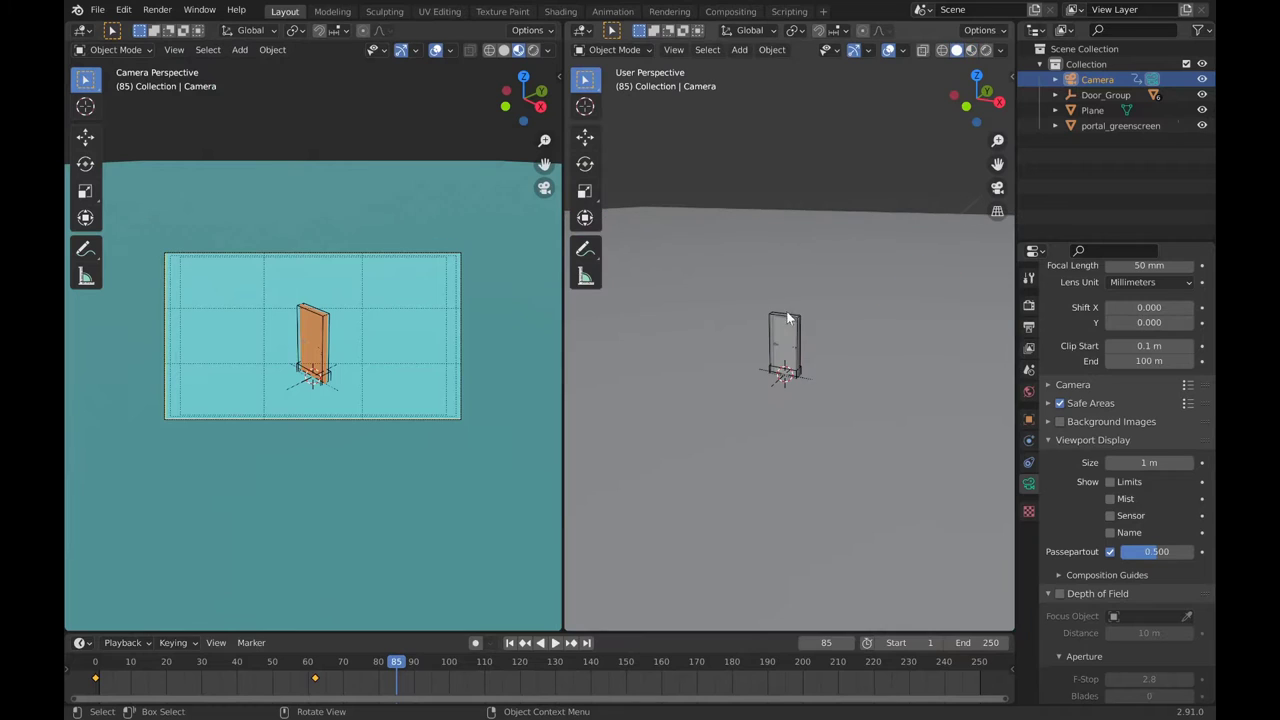
Return the timeline to frame 1
{"action": "key", "text": "Home"}
{"action": "key", "text": "shift+Left"}
{"action": "key", "text": "Escape"}
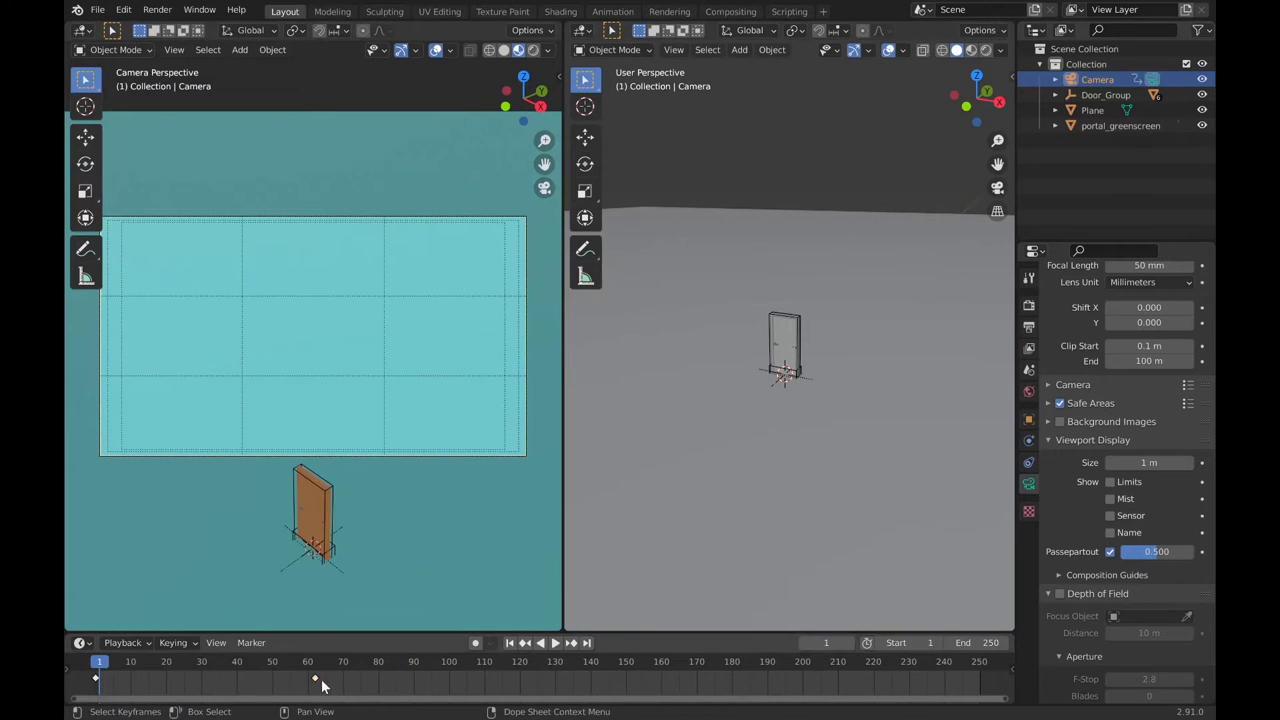
Move the camera's second keyframe to about frame 141 and hold that pose with another keyframe at about frame 167
{"action": "left_click", "coordinate": [668, 671]}
{"action": "left_click", "coordinate": [96, 678]}
{"action": "key", "text": "g"}
{"action": "key", "text": "x"}
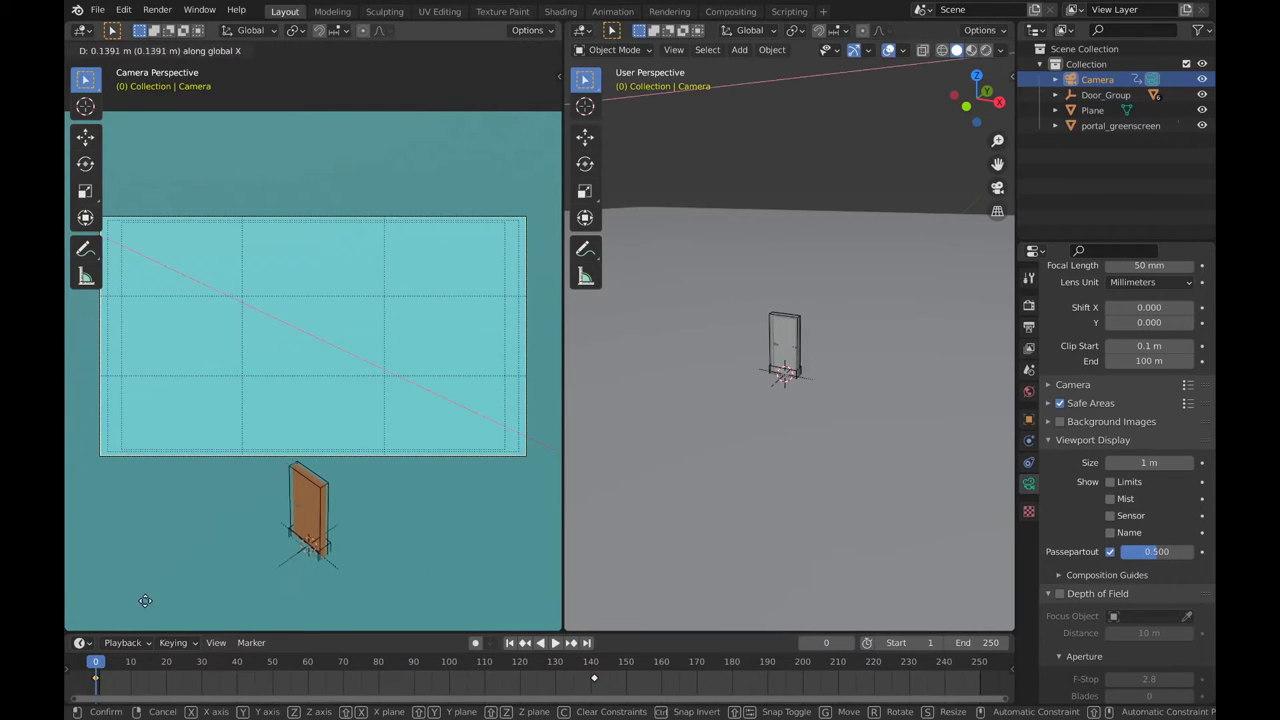
{"action": "key", "text": "Escape"}
{"action": "key", "text": "Return"}
{"action": "key", "text": "space"}
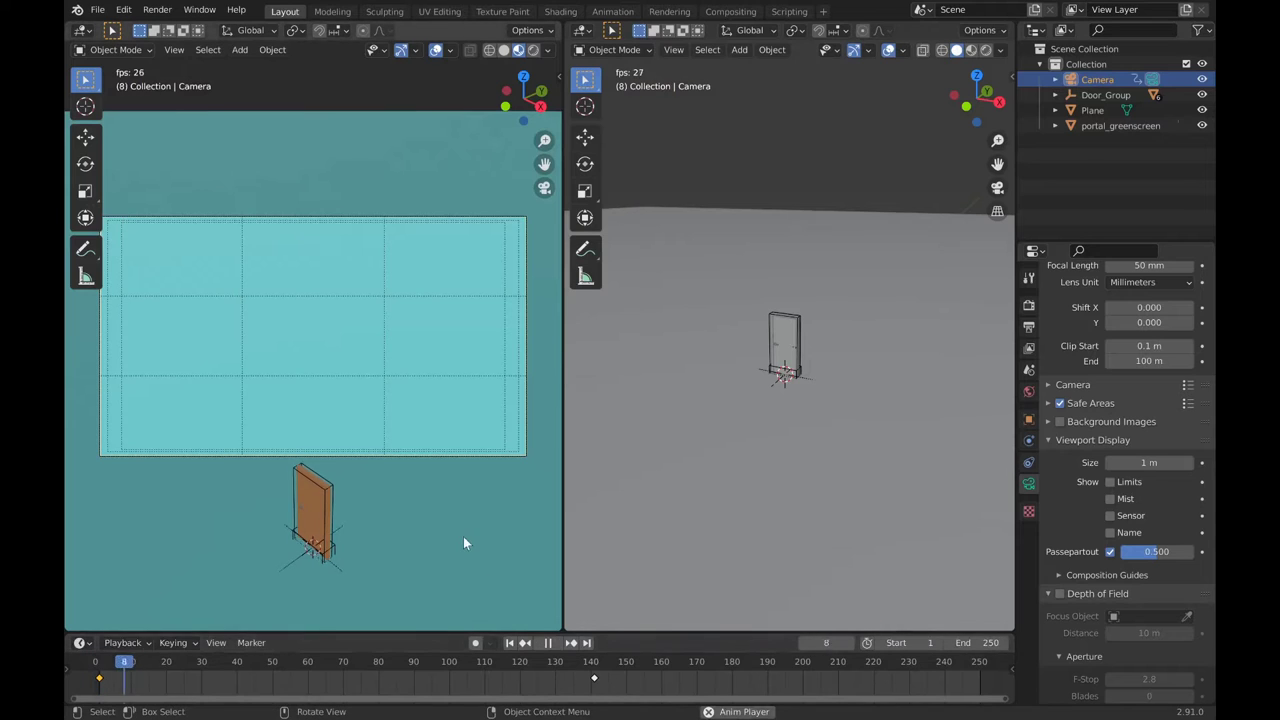
{"action": "key", "text": "space"}
{"action": "key", "text": "i"}
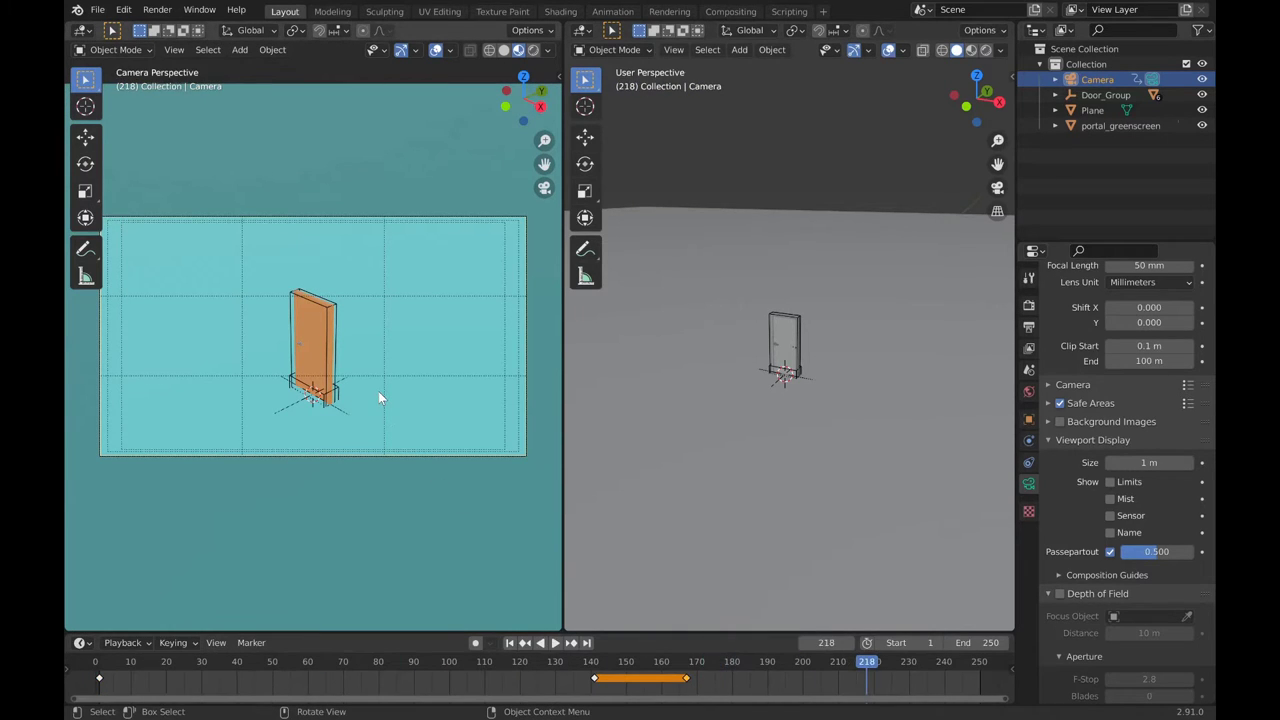
At frame 218, move the camera closer to the door and rotate it about the Z axis toward the door
{"action": "left_click", "coordinate": [748, 399]}
{"action": "key", "text": "r"}
{"action": "key", "text": "z"}
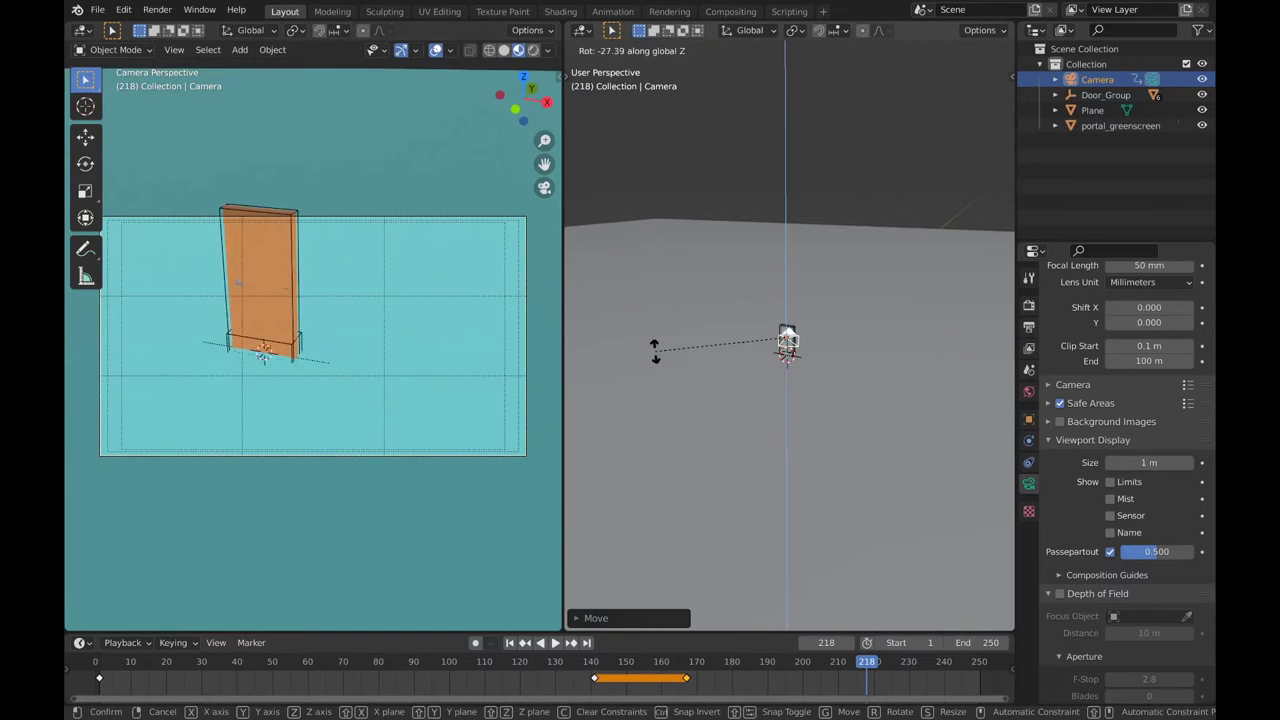
{"action": "left_click", "coordinate": [702, 387]}
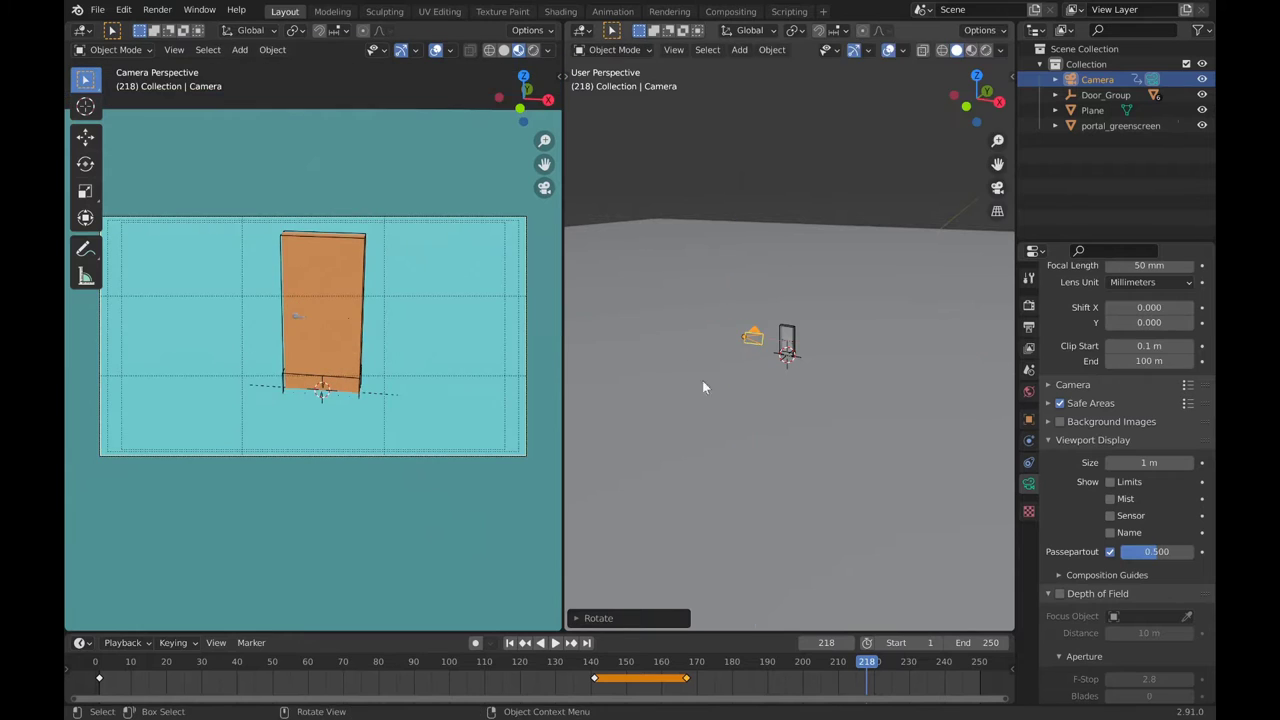
Adjust the camera's position and rotation to frame the whole door left of center, and keyframe it at frame 218
{"action": "key", "text": "g"}
{"action": "key", "text": "z"}
{"action": "key", "text": "x"}
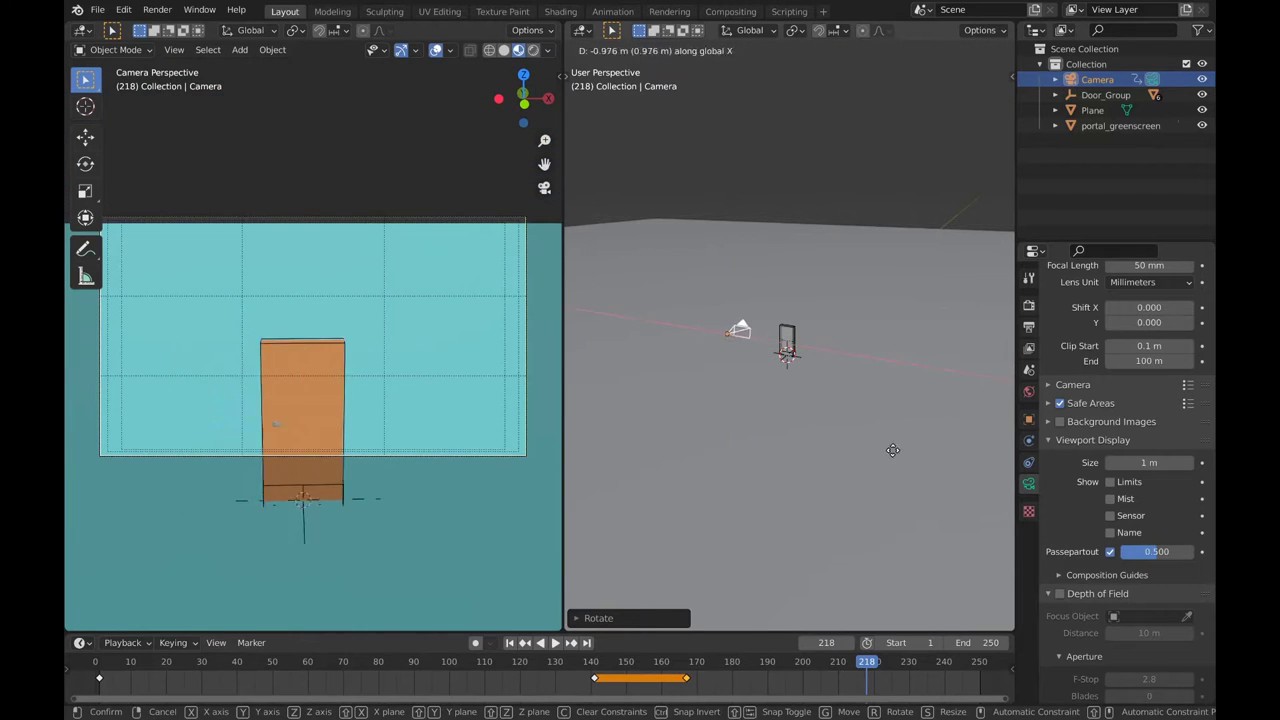
{"action": "left_click", "coordinate": [800, 440]}
{"action": "key", "text": "g"}
{"action": "key", "text": "x"}
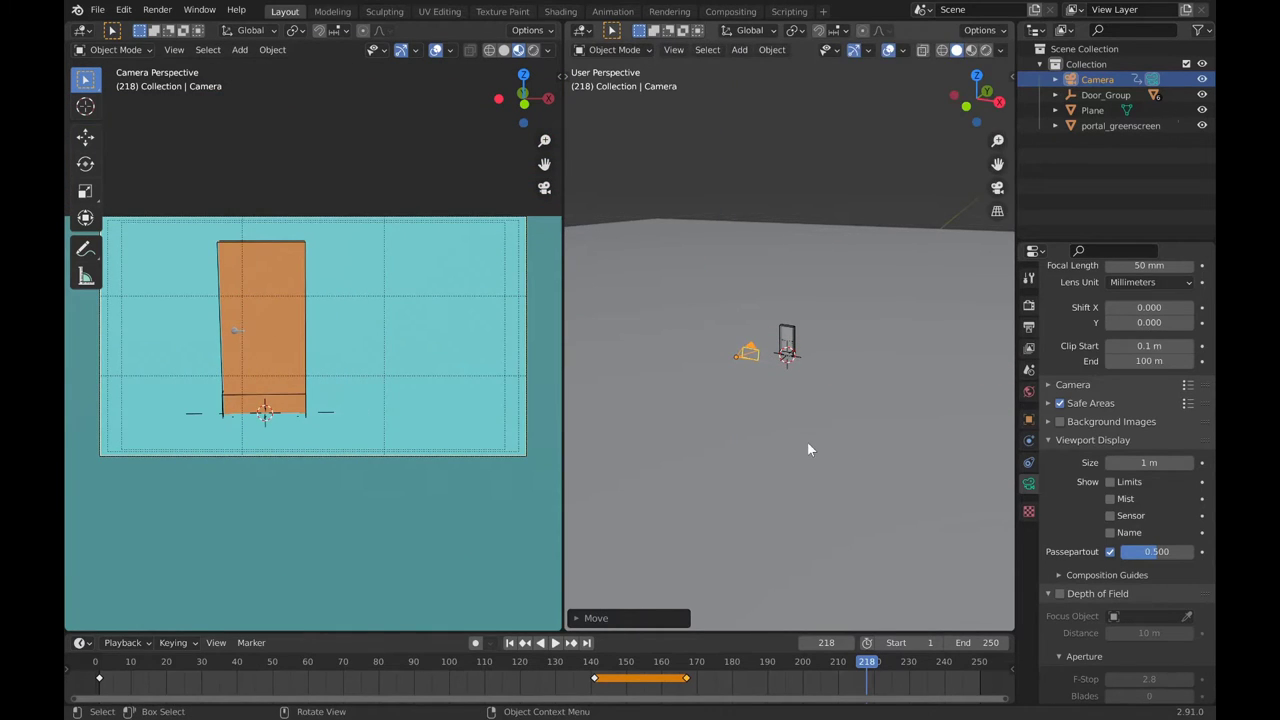
{"action": "key", "text": "r"}
{"action": "left_click", "coordinate": [744, 468]}
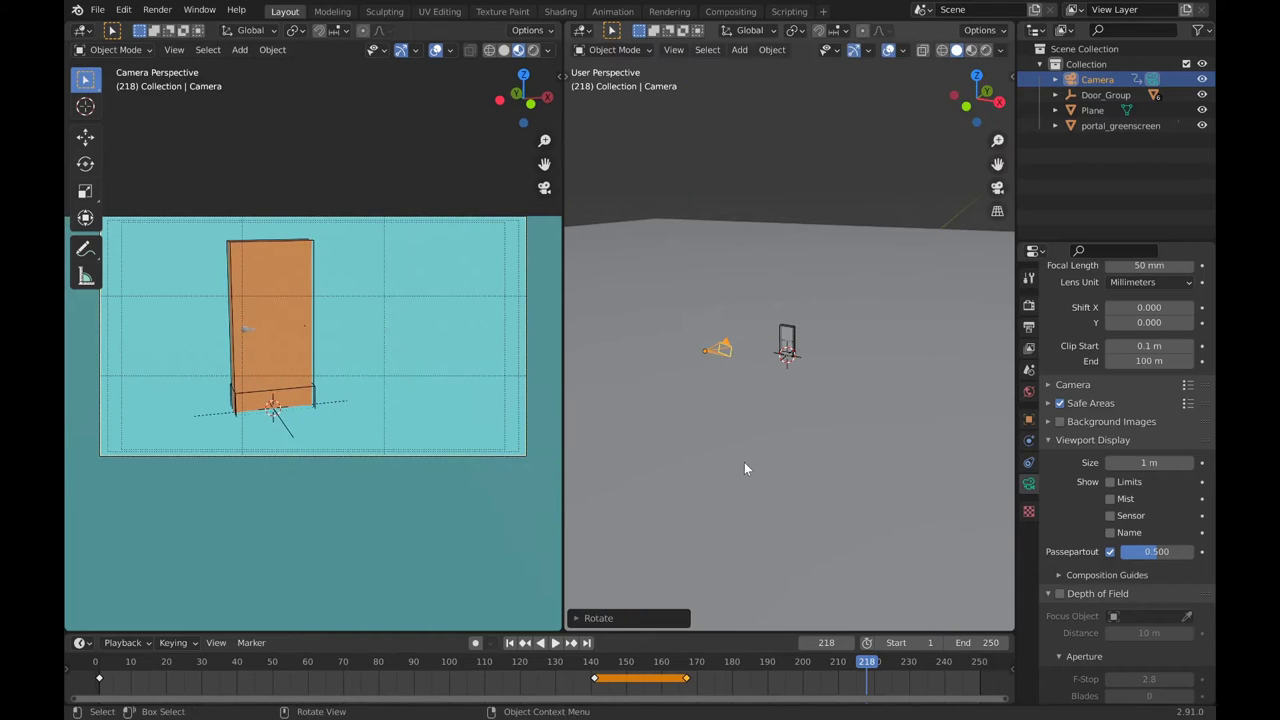
{"action": "scroll", "coordinate": [620, 665], "scroll_direction": "down", "scroll_amount": 3}
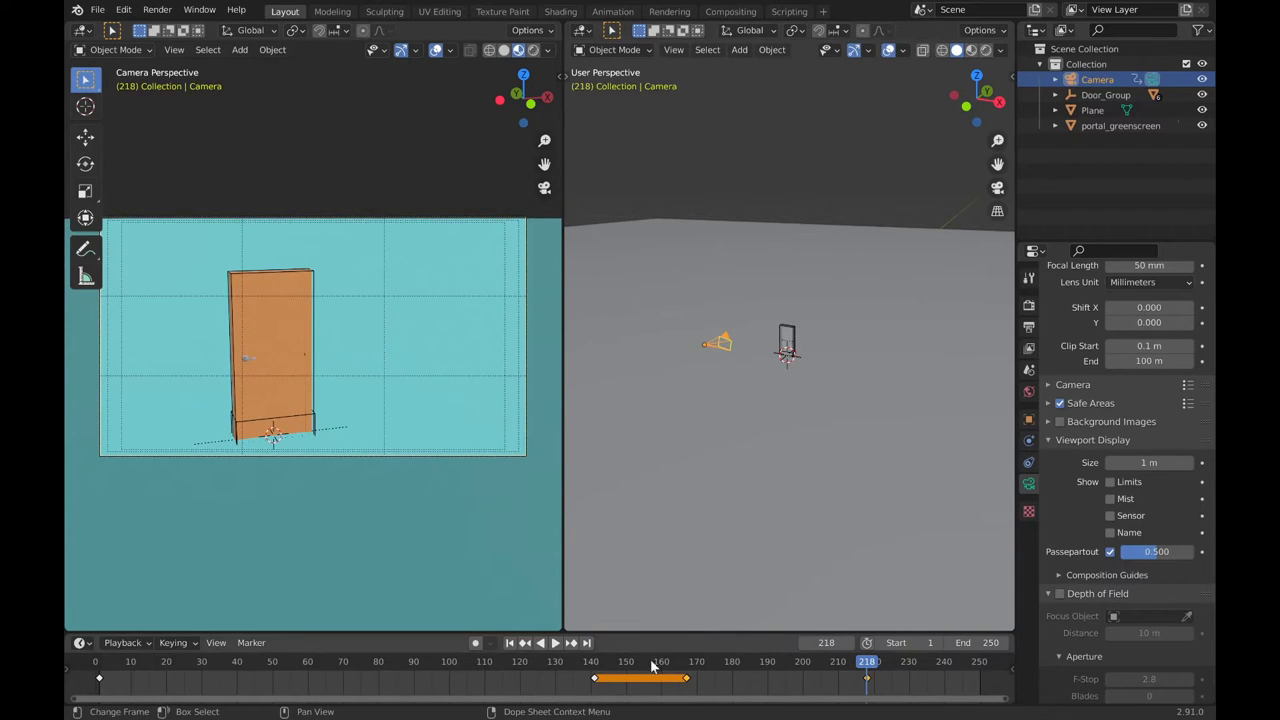
Extend the scene's end frame to 2007 and move the camera's keyframe from frame 218 to about frame 304
{"action": "left_click_drag", "start_coordinate": [620, 665], "coordinate": [728, 665]}
{"action": "scroll", "coordinate": [810, 672], "scroll_direction": "down", "scroll_amount": 2}
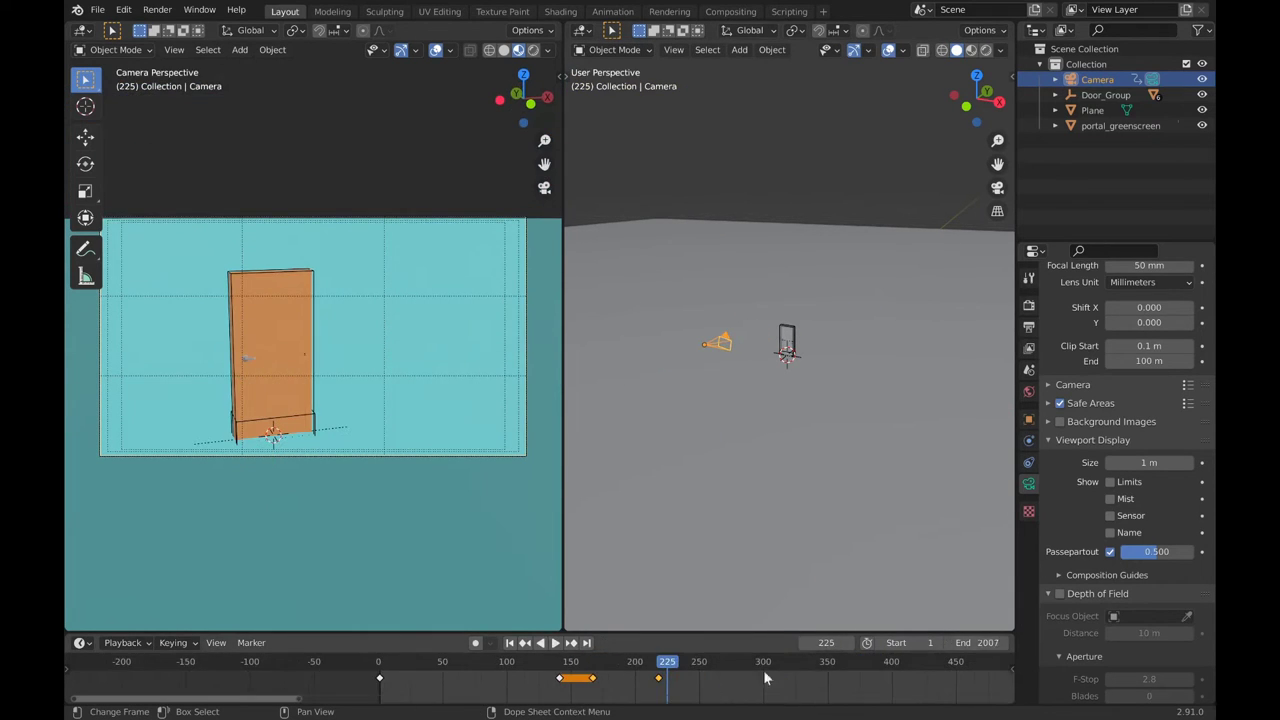
{"action": "key", "text": "space"}
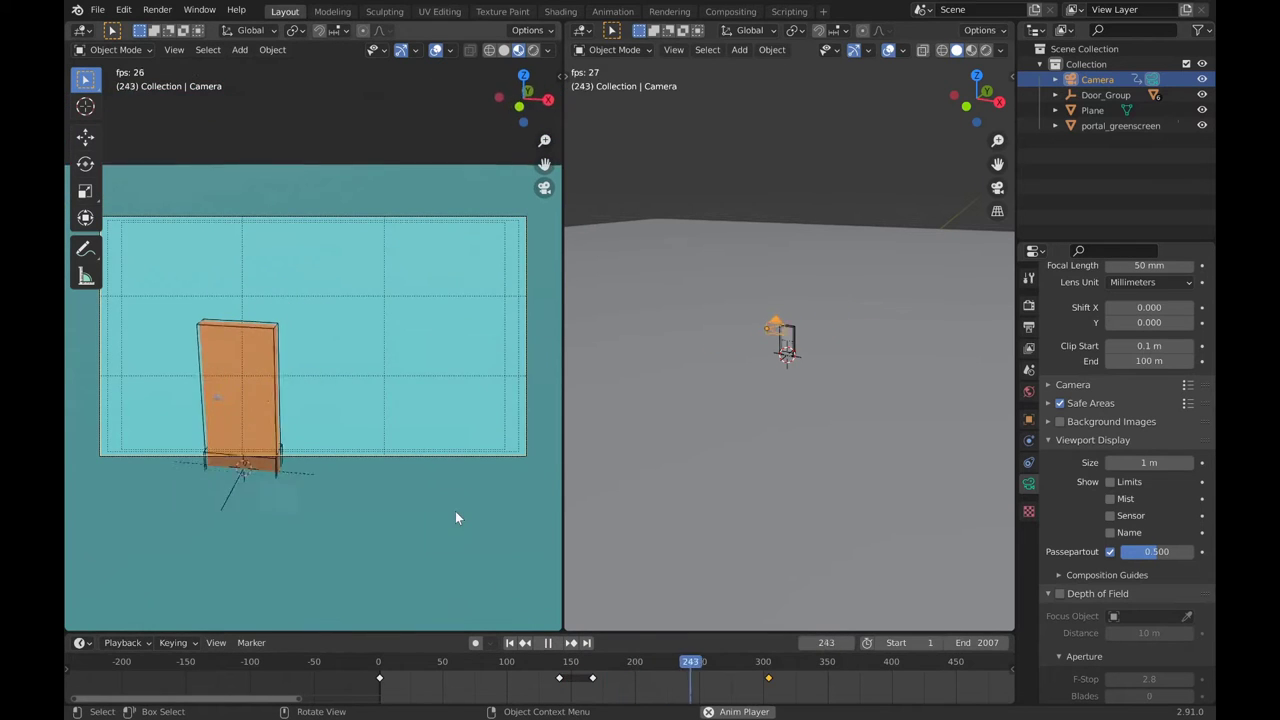
Hold the camera's framing with another keyframe at frame 329 and play the animation from there
{"action": "key", "text": "i"}
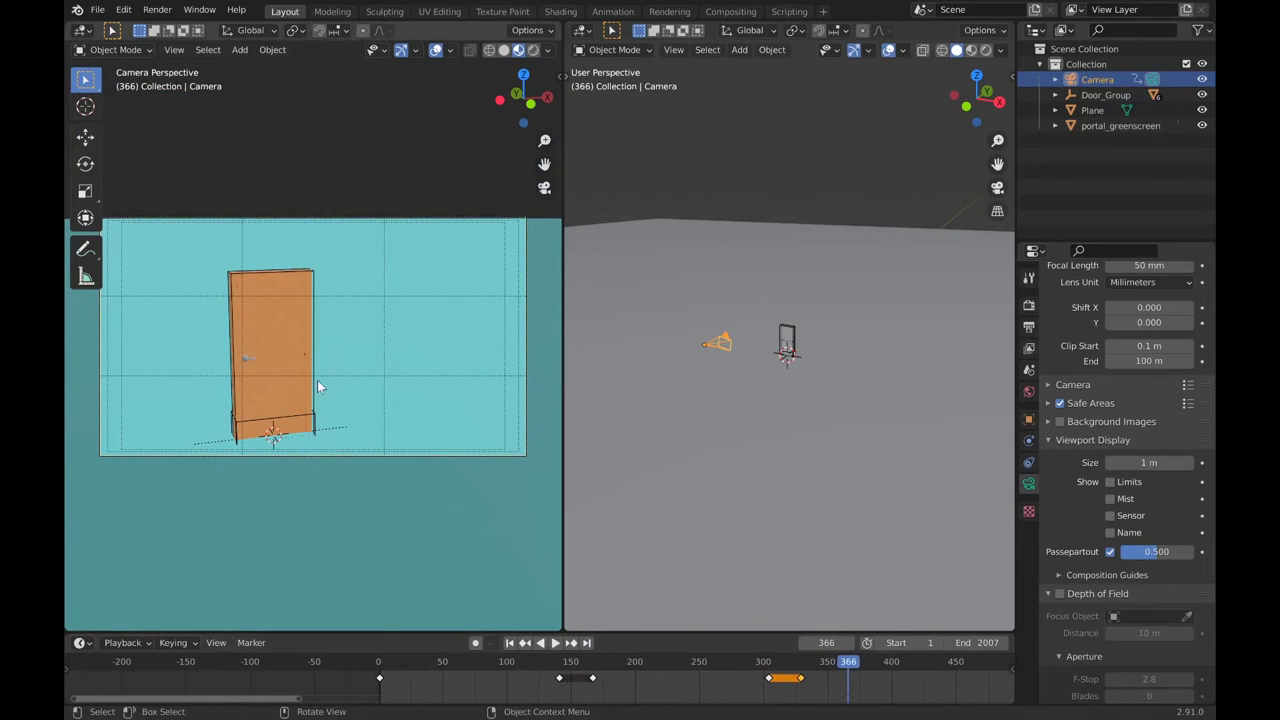
{"action": "key", "text": "Down"}
{"action": "key", "text": "Down"}
{"action": "key", "text": "Down"}
{"action": "key", "text": "Down"}
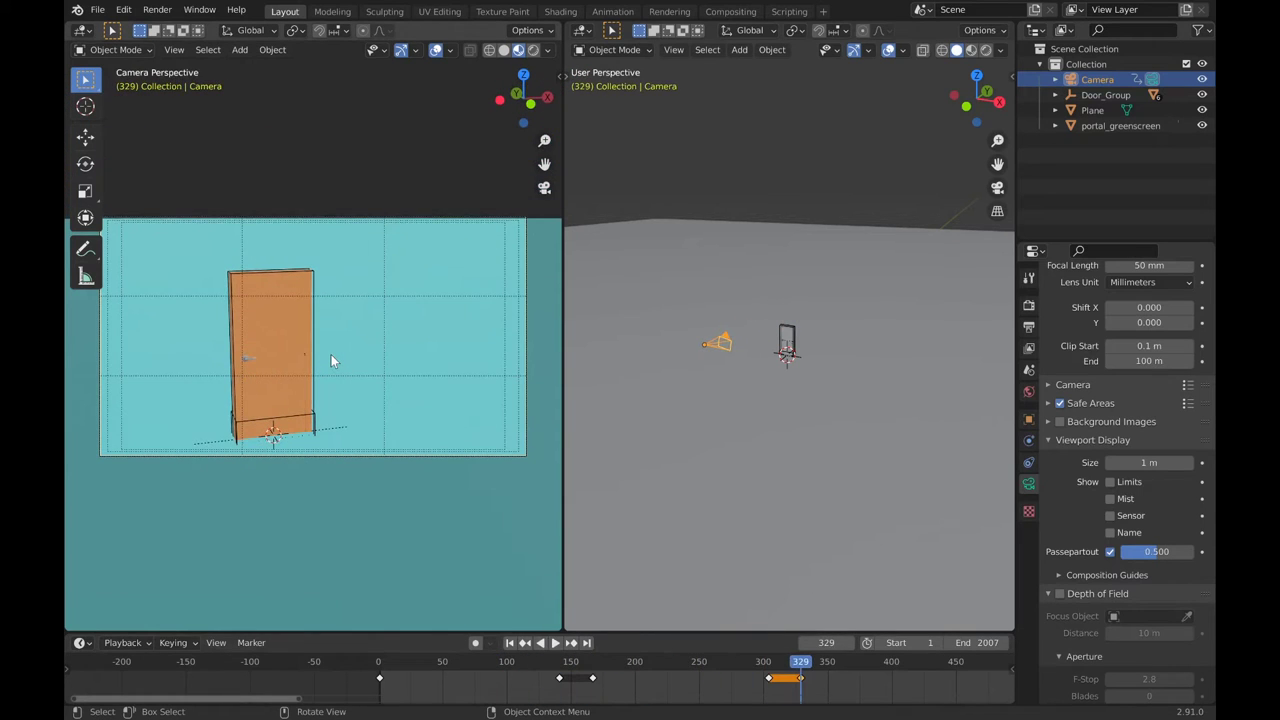
{"action": "key", "text": "space"}
{"action": "key", "text": "Escape"}
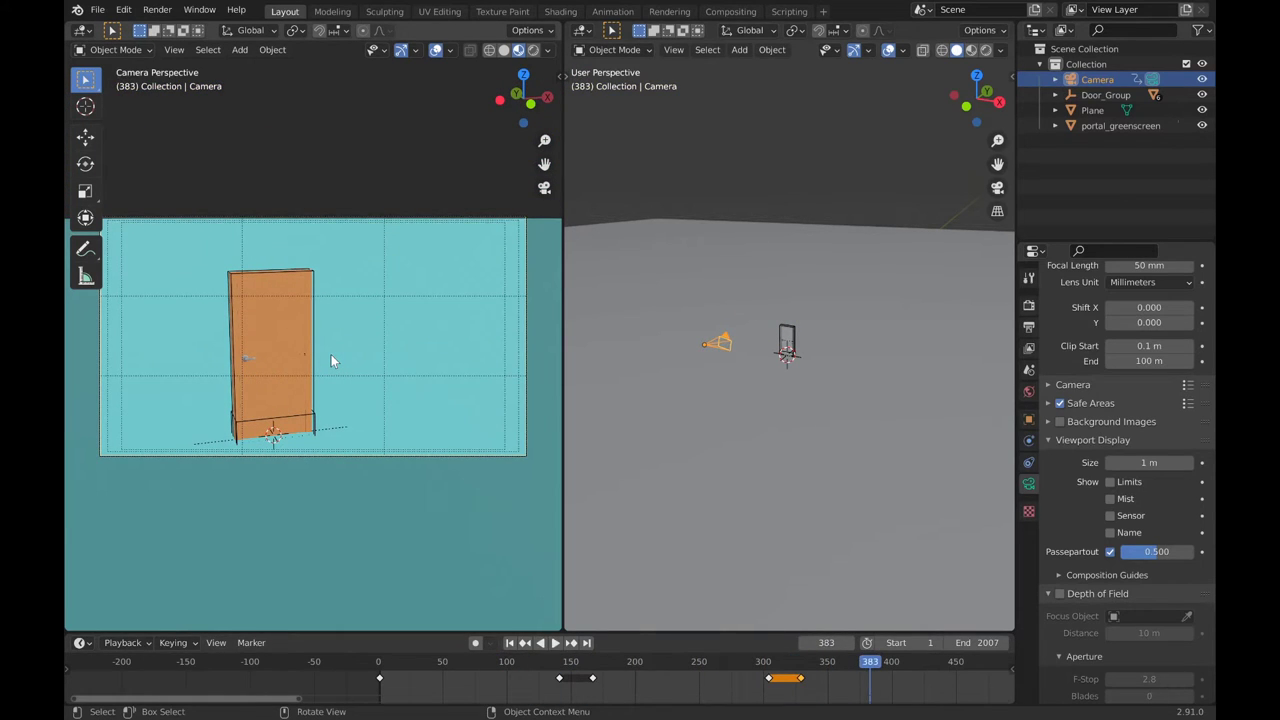
{"action": "key", "text": "space"}
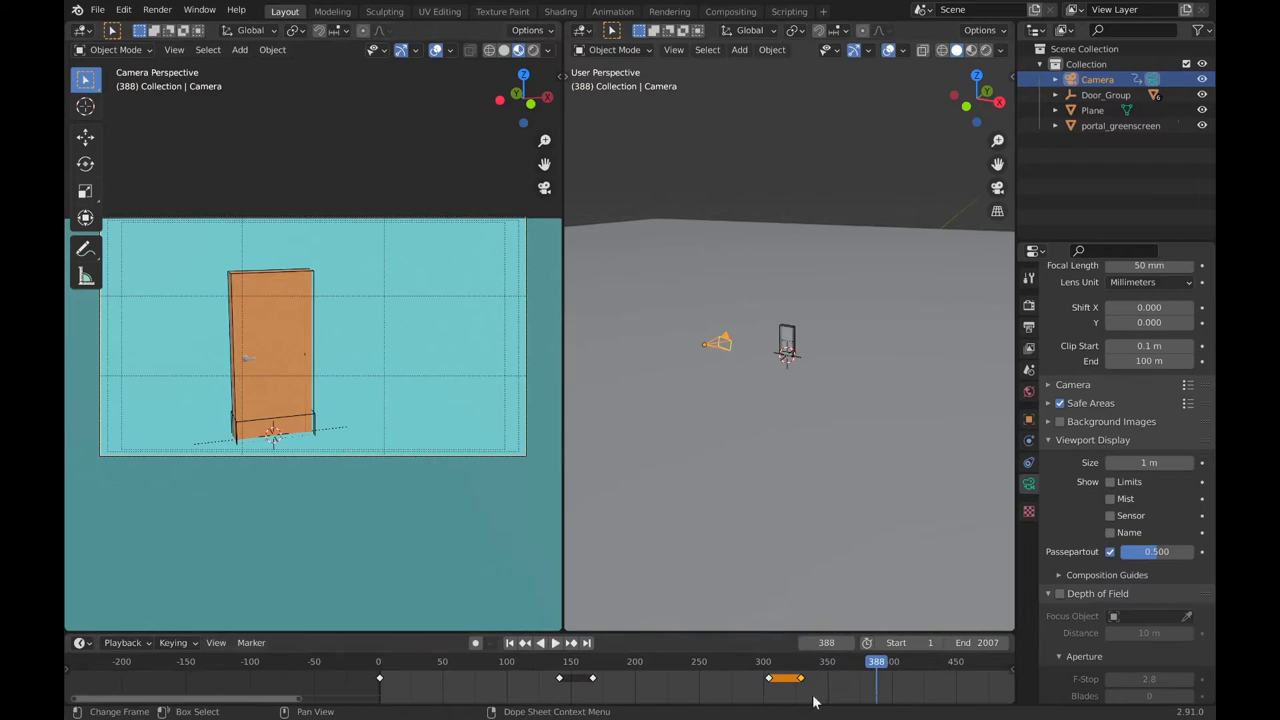
Select the door leaf and keyframe its closed position at frame 337
{"action": "left_click", "coordinate": [669, 662]}
{"action": "left_click", "coordinate": [292, 356]}
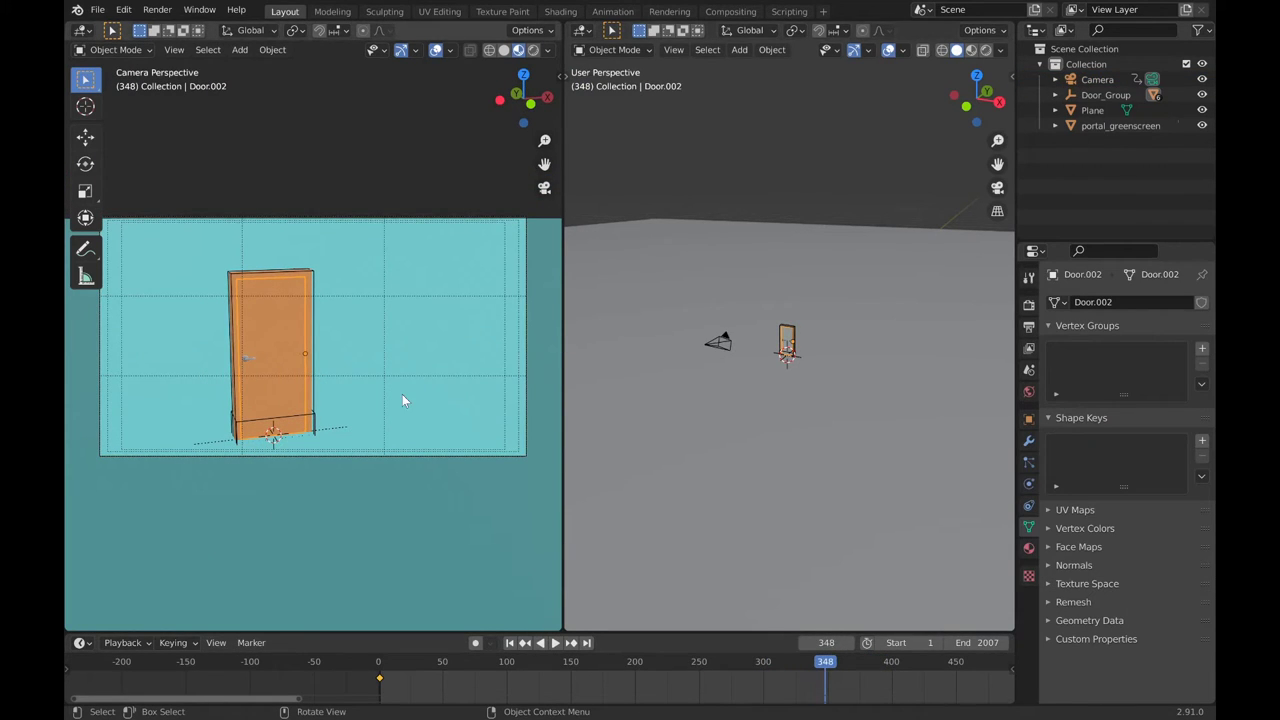
{"action": "left_click", "coordinate": [811, 694]}
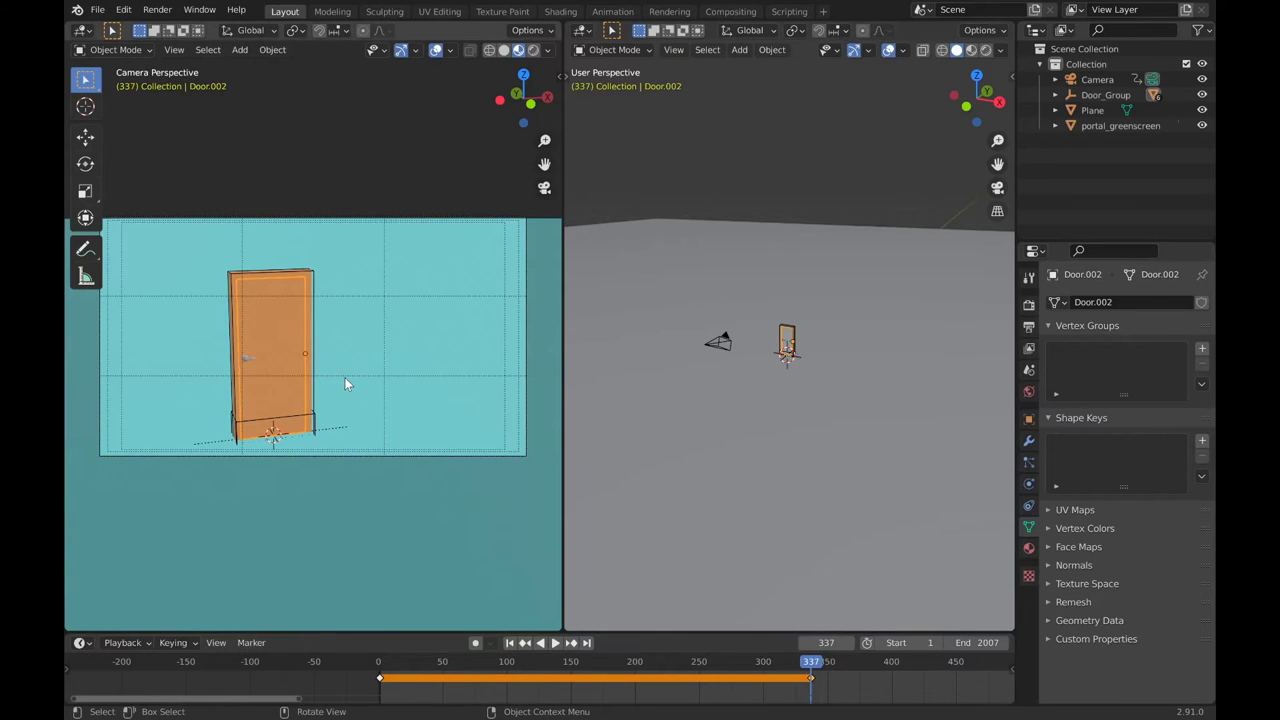
At frame 380, swing the door leaf open about the Z axis to reveal the greenscreen, and keyframe it
{"action": "key", "text": "space"}
{"action": "key", "text": "r"}
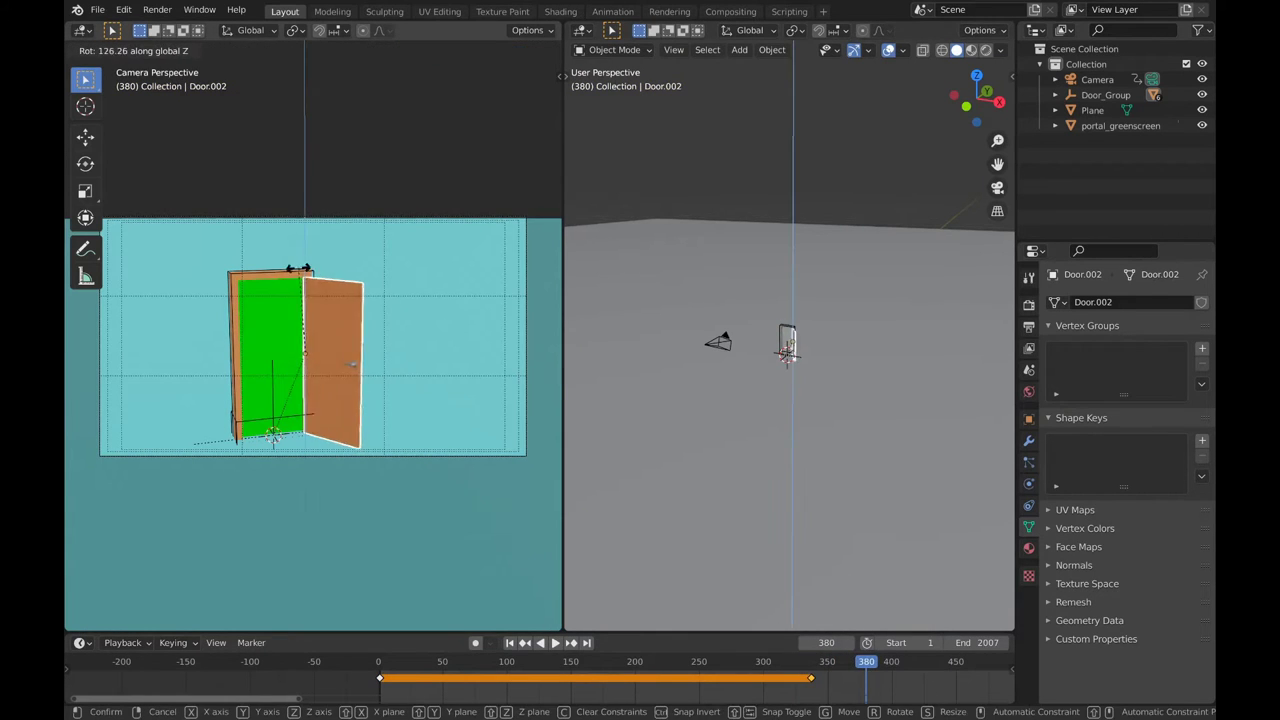
{"action": "left_click", "coordinate": [294, 251]}
{"action": "key", "text": "i"}
{"action": "left_click", "coordinate": [385, 271]}
Delay the door leaf's open keyframe to about frame 404 and play back the slower swing
{"action": "key", "text": "space"}
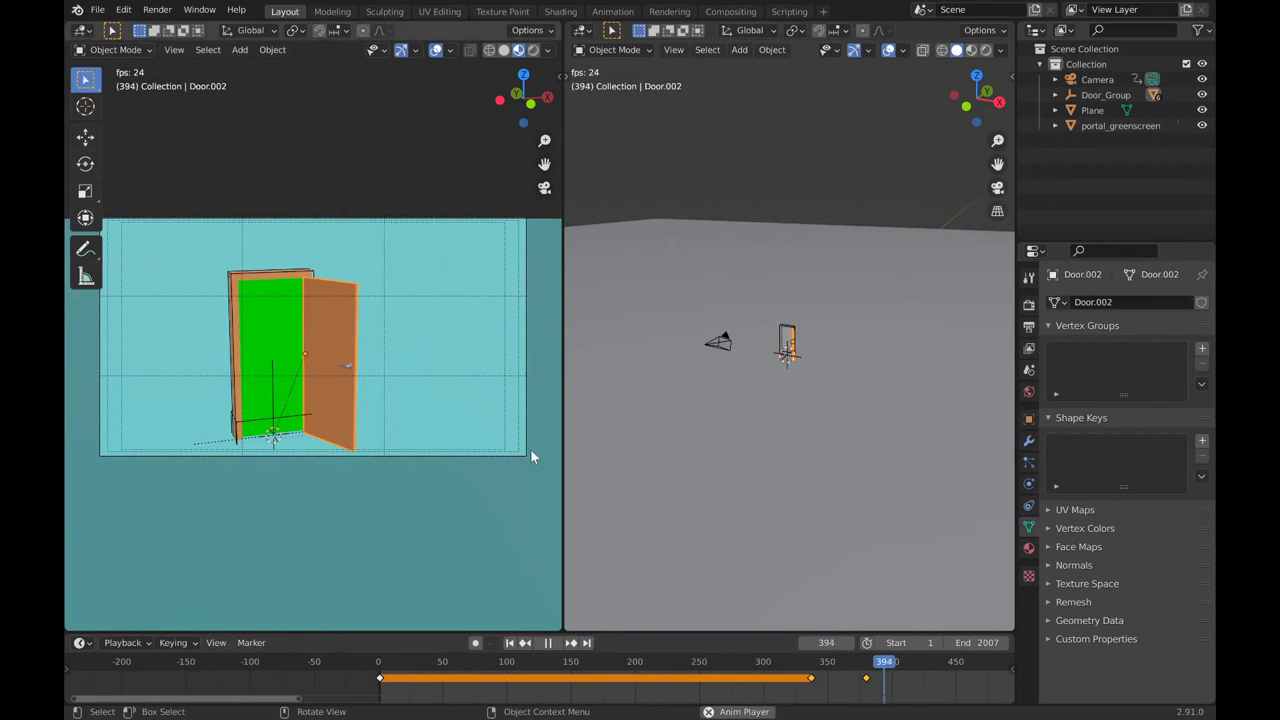
{"action": "key", "text": "space"}
{"action": "key", "text": "space"}
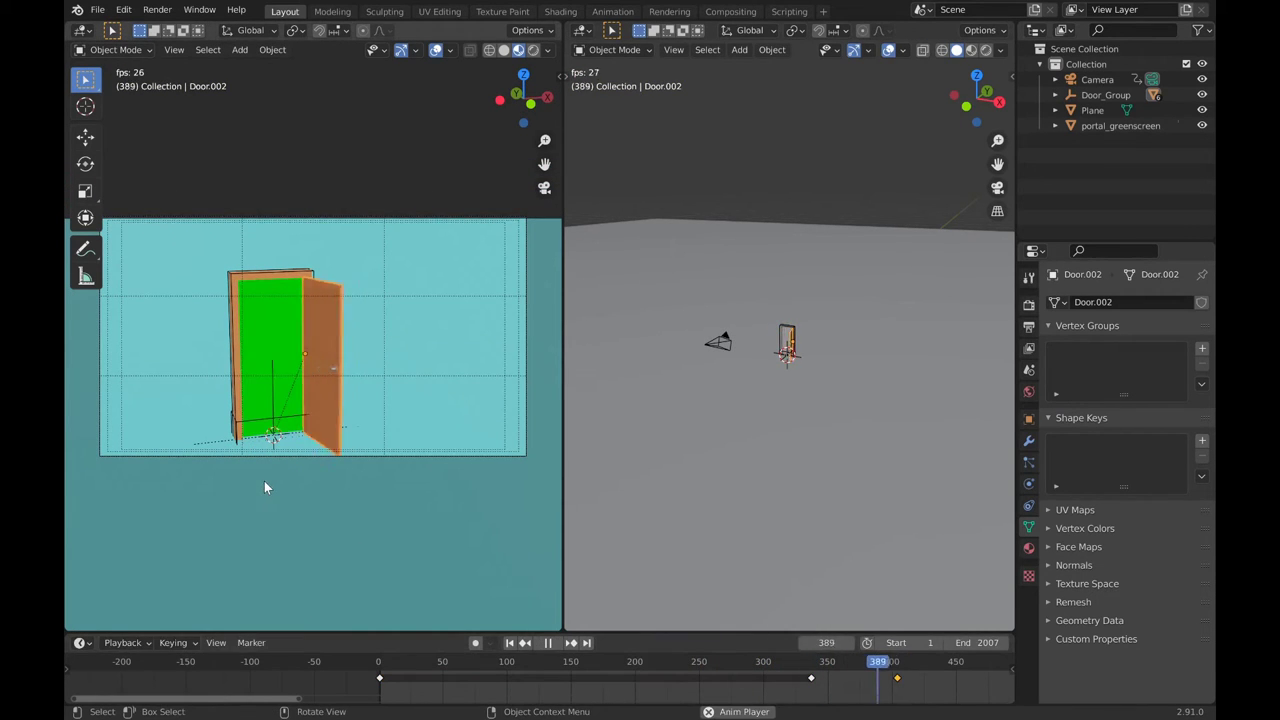
{"action": "key", "text": "space"}
{"action": "key", "text": "shift+Left"}
{"action": "key", "text": "space"}
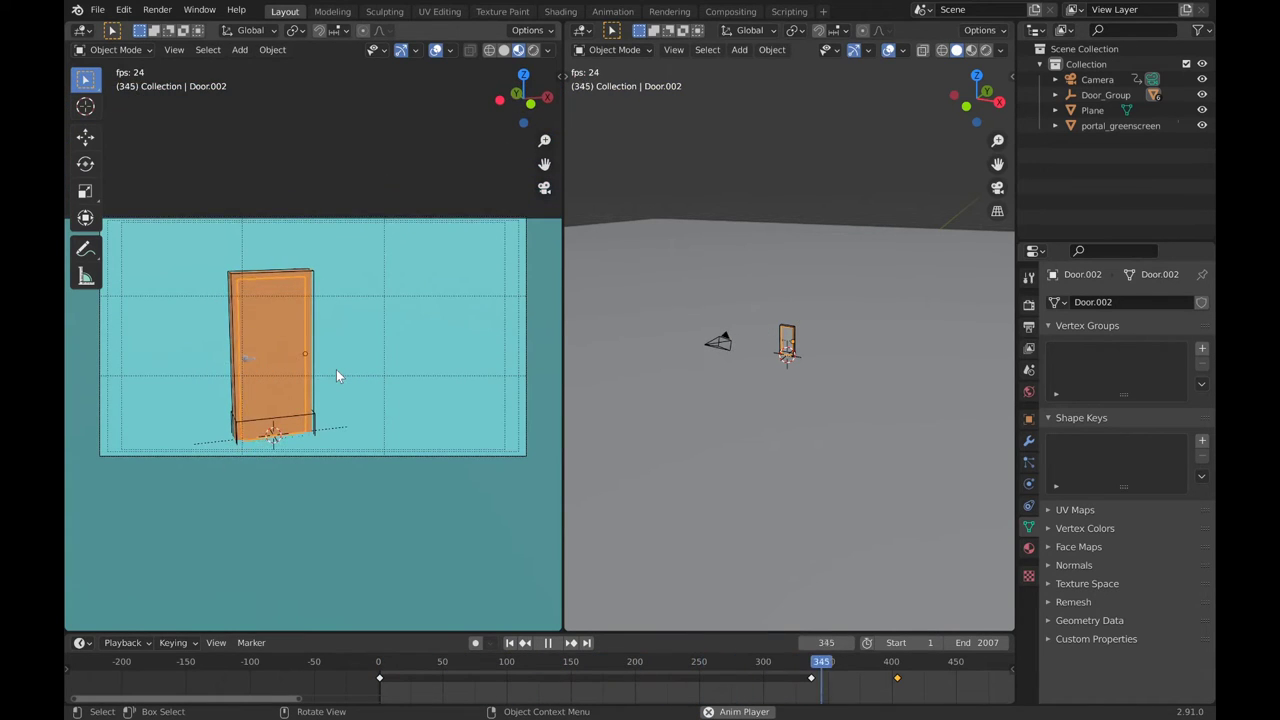
{"action": "key", "text": "space"}
At frame 337, select the back and front door handles and try rotating them about the Z and Y axes
{"action": "left_click", "coordinate": [810, 680]}
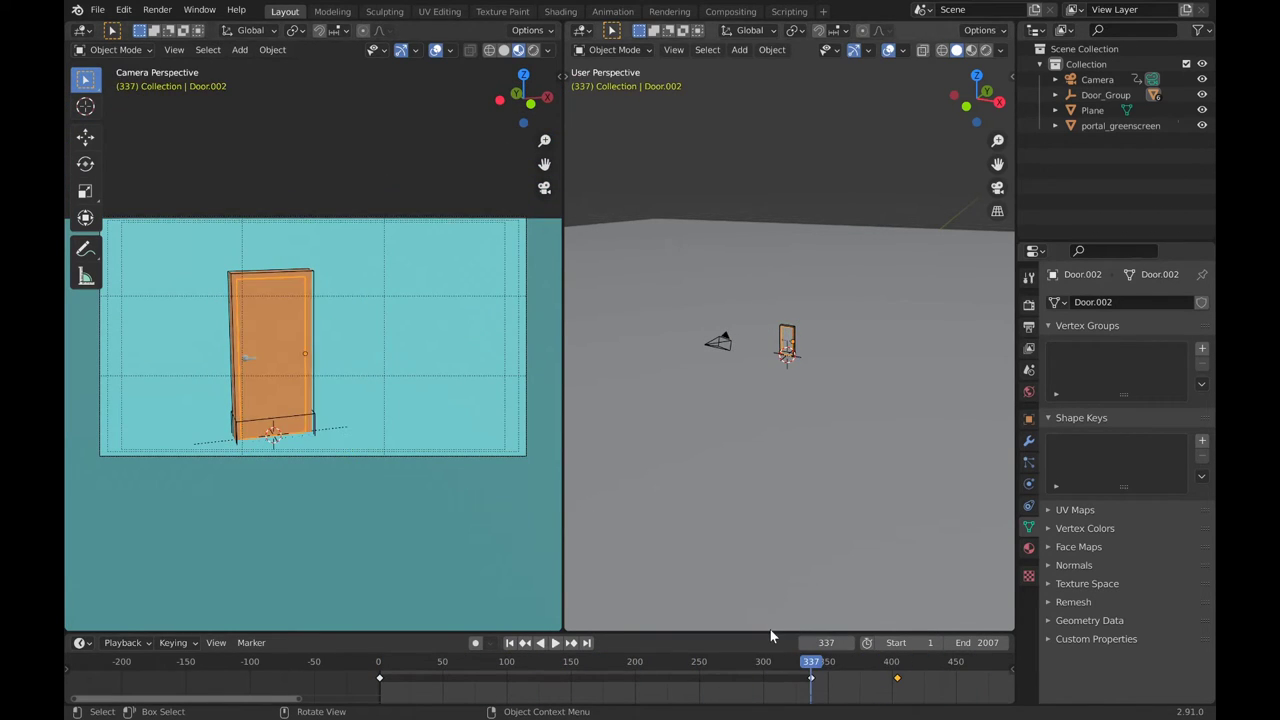
{"action": "scroll", "coordinate": [216, 390], "scroll_direction": "up", "scroll_amount": 5}
{"action": "scroll", "coordinate": [314, 394], "scroll_direction": "down", "scroll_amount": 5}
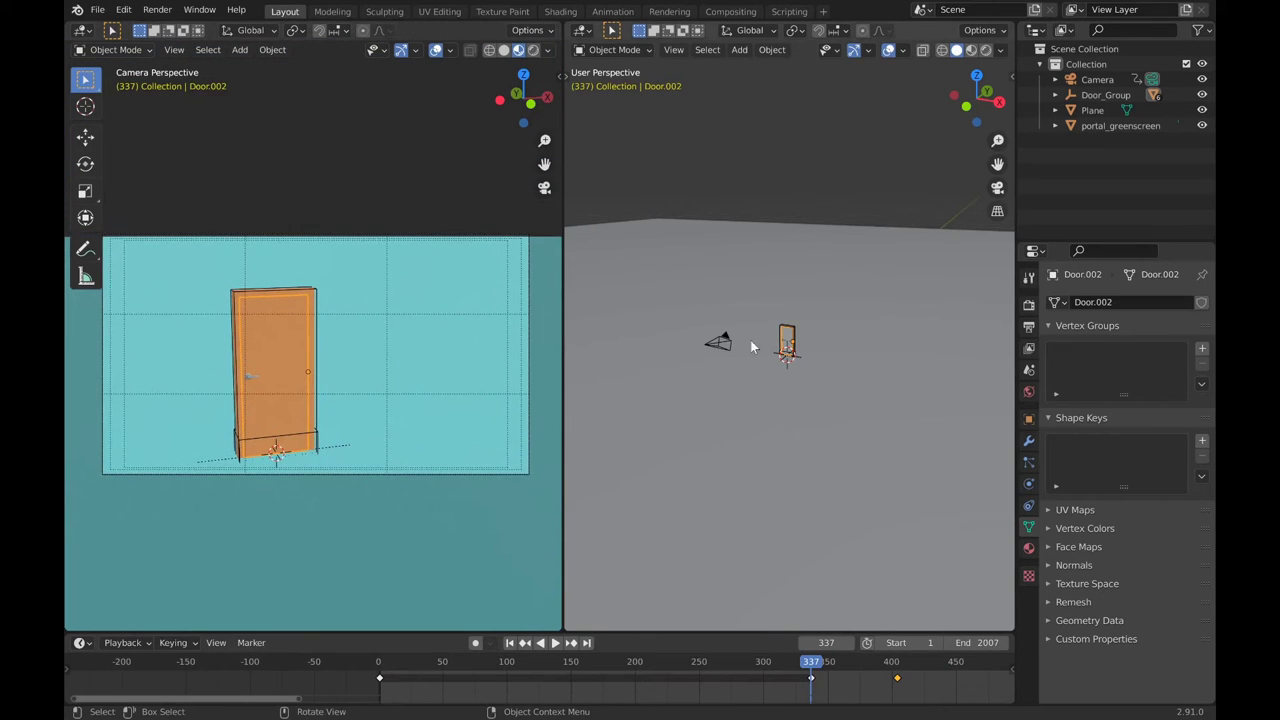
{"action": "scroll", "coordinate": [795, 340], "scroll_direction": "up", "scroll_amount": 8}
{"action": "left_click", "coordinate": [712, 382]}
{"action": "mouse_move", "coordinate": [712, 382]}
{"action": "middle_mouse_down"}
{"action": "mouse_move", "coordinate": [777, 423]}
{"action": "mouse_move", "coordinate": [691, 380]}
{"action": "middle_mouse_up"}
{"action": "key", "text": "r"}
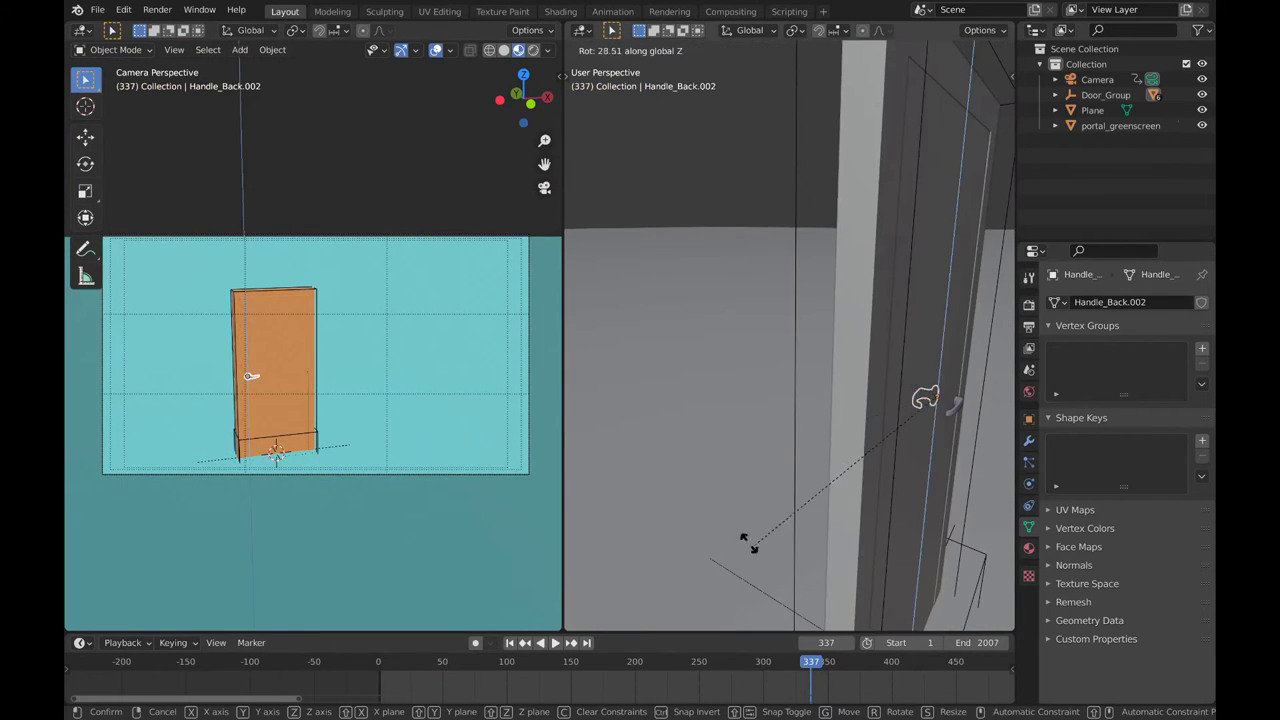
{"action": "right_click", "coordinate": [735, 455]}
{"action": "left_click", "coordinate": [950, 405]}
{"action": "key", "text": "r"}
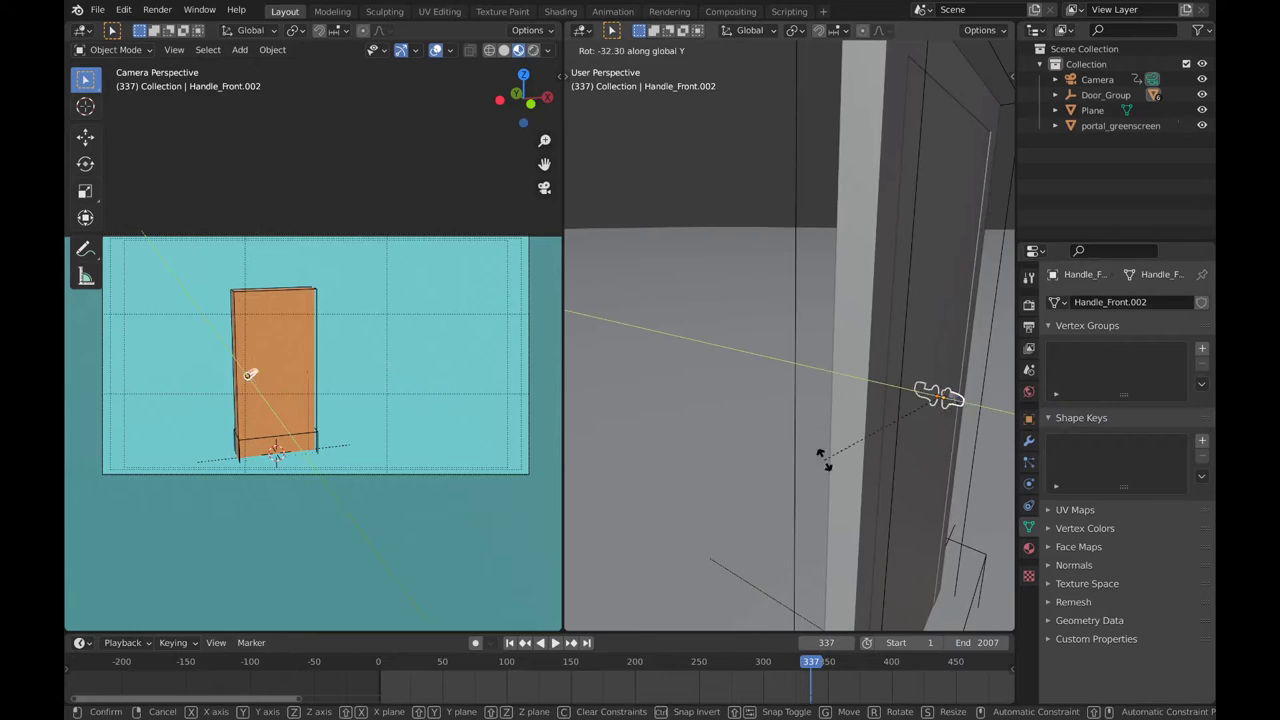
{"action": "left_click", "coordinate": [820, 455]}
Keyframe both handles in their level position at about frame 318 and at frame 337
{"action": "scroll", "coordinate": [746, 447], "scroll_direction": "down", "scroll_amount": 4}
{"action": "middle_click_drag", "start_coordinate": [746, 447], "coordinate": [683, 377]}
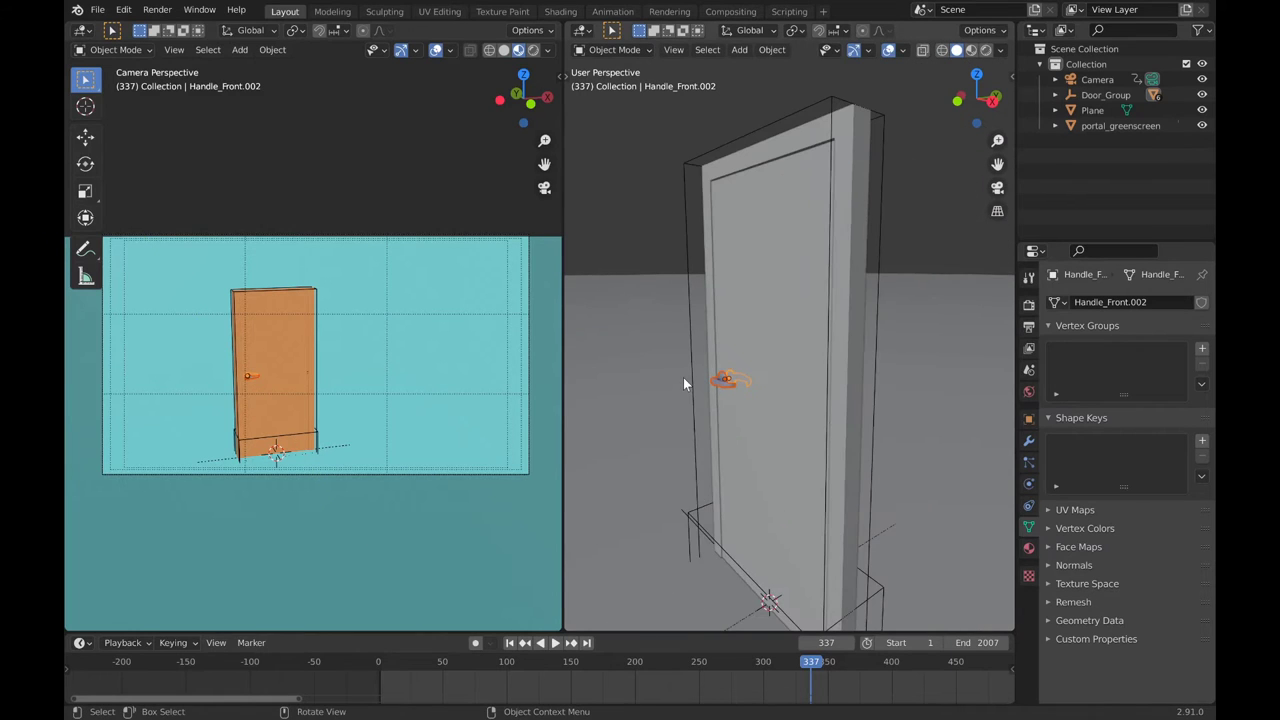
{"action": "key", "text": "i"}
{"action": "left_click", "coordinate": [683, 384]}
{"action": "key", "text": "Up"}
{"action": "key", "text": "Down"}
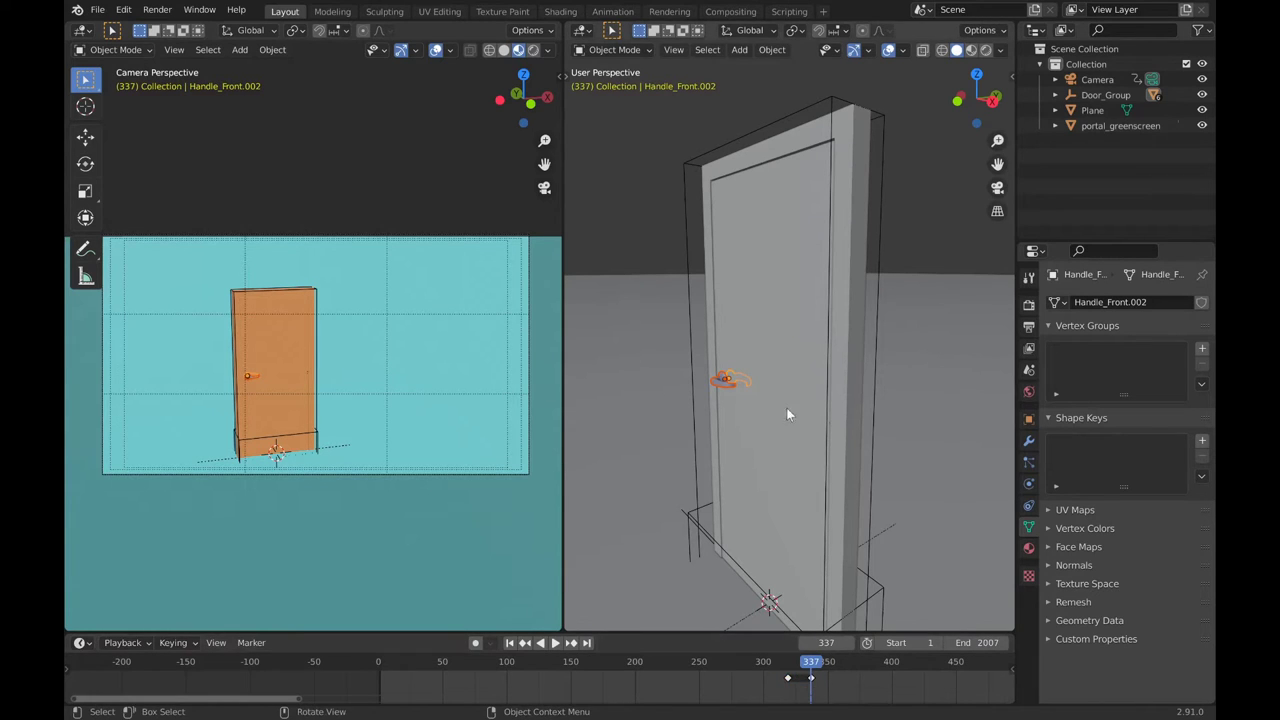
Turn both handles down at frame 337, update their keyframe there, and play back the handle motion
{"action": "key", "text": "shift+ctrl+space"}
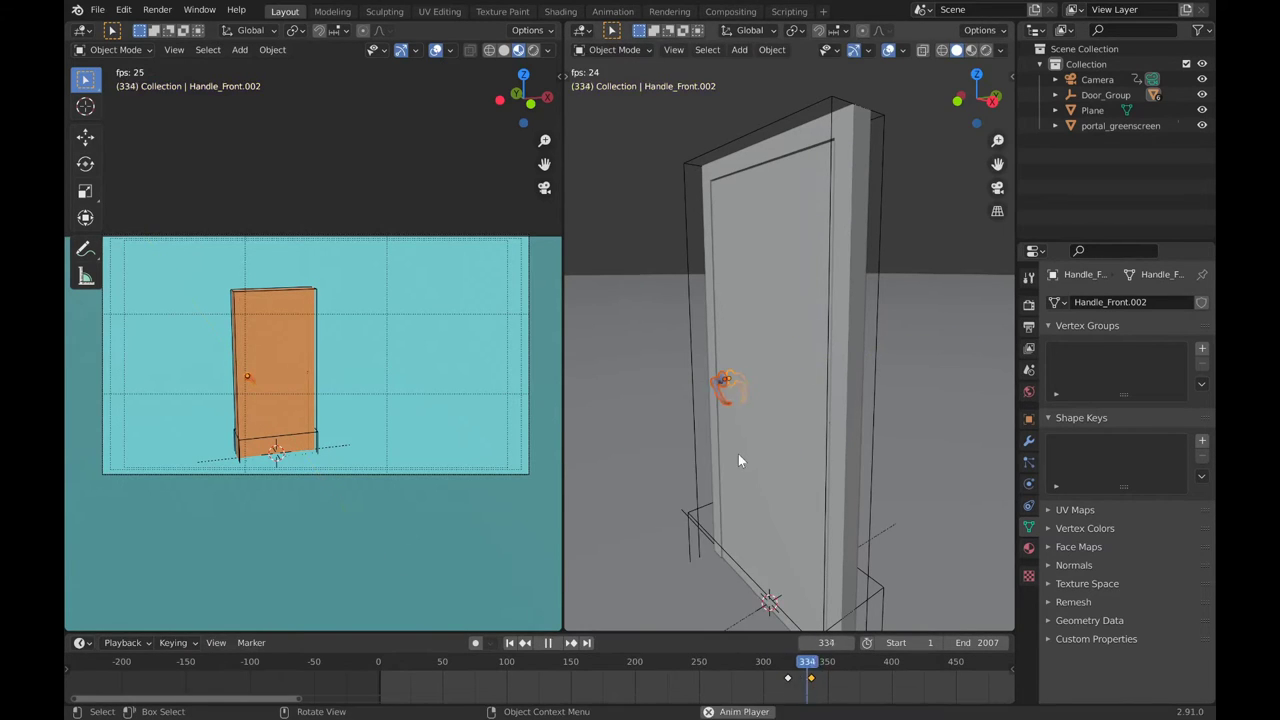
{"action": "scroll", "coordinate": [736, 462], "scroll_direction": "down", "scroll_amount": 2}
{"action": "key", "text": "space"}
{"action": "key", "text": "Up"}
{"action": "key", "text": "Up"}
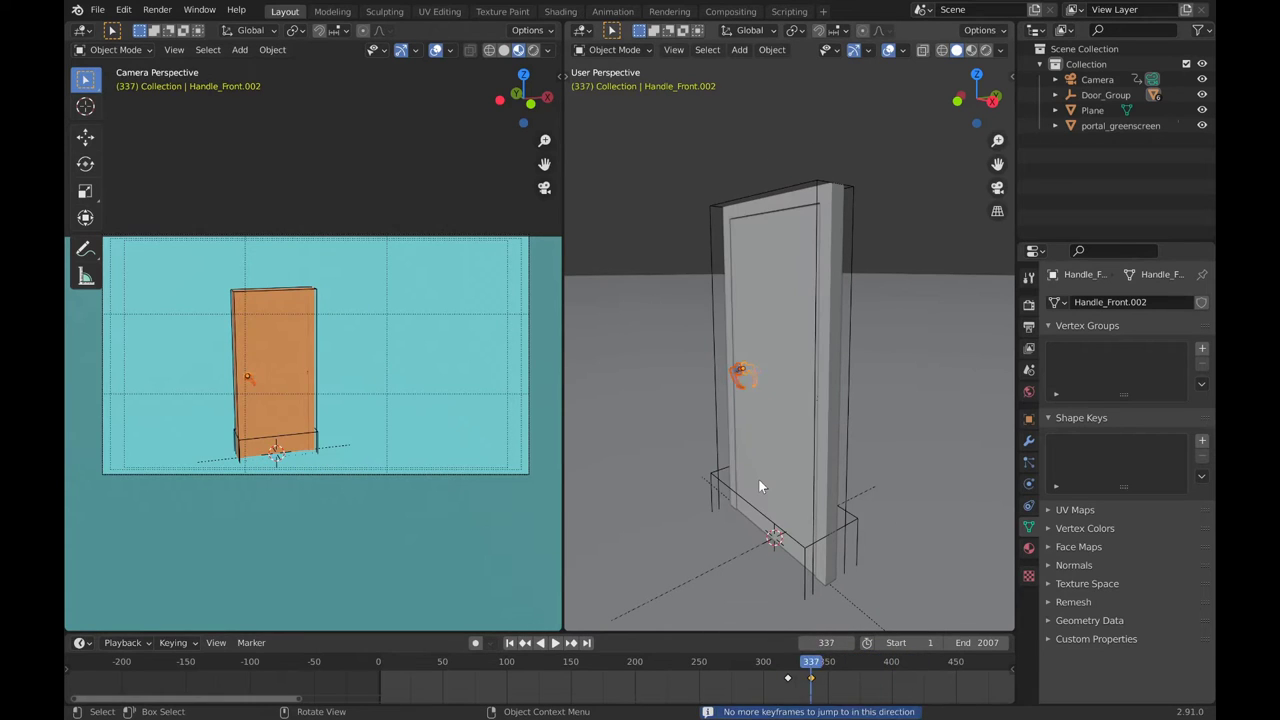
Keyframe the turned-down handles at frame 406 and their level position at about frame 423, and save doors.blend
{"action": "key", "text": "space"}
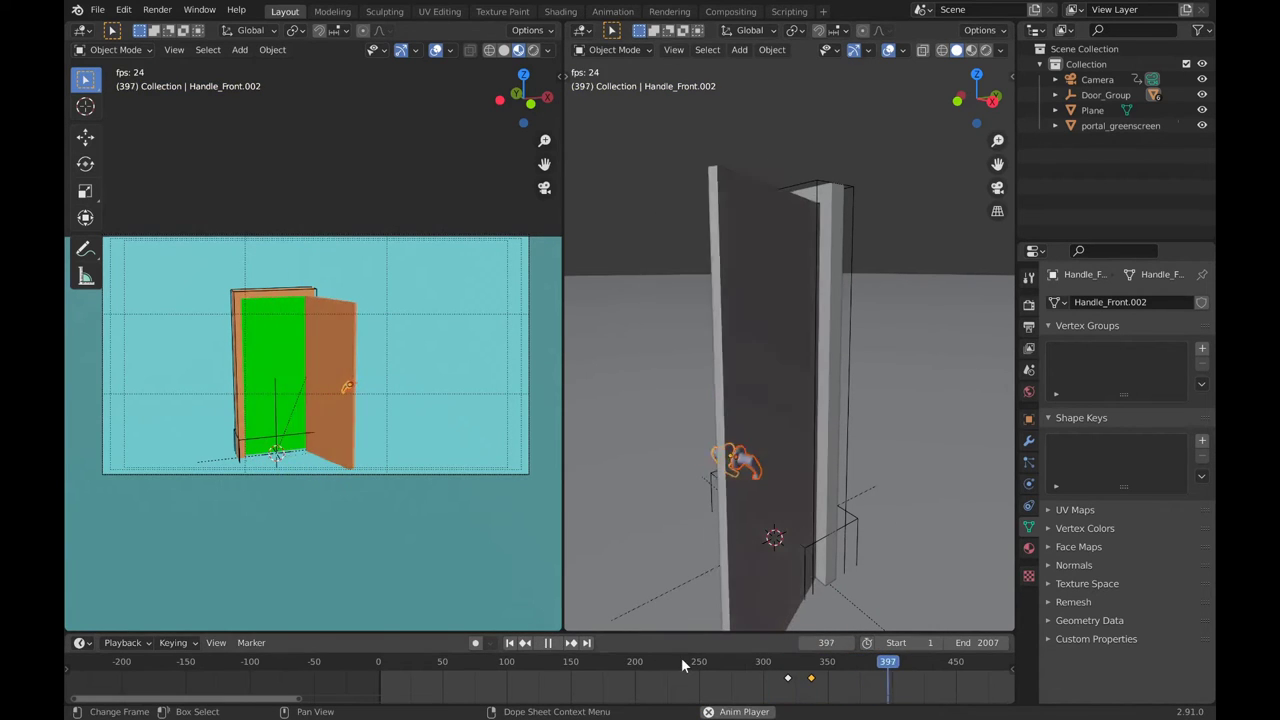
{"action": "key", "text": "space"}
{"action": "key", "text": "i"}
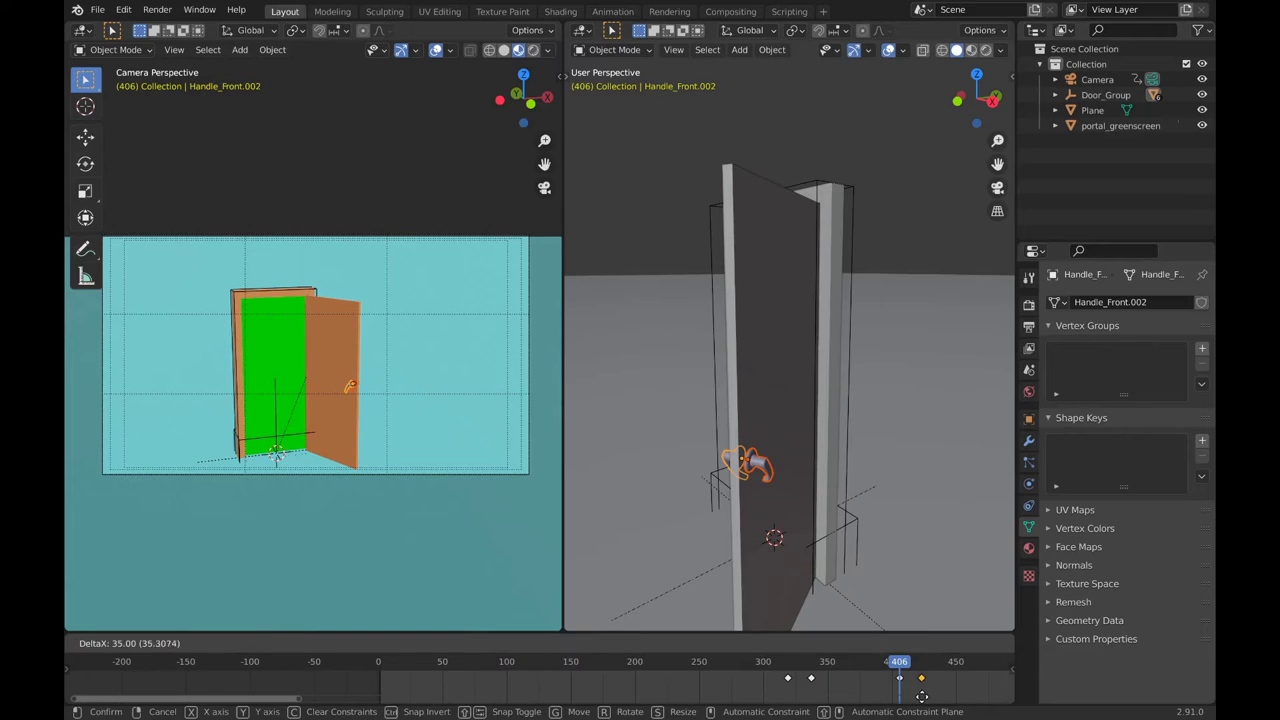
{"action": "left_click", "coordinate": [921, 696]}
{"action": "key", "text": "space"}
{"action": "middle_click_drag", "start_coordinate": [659, 483], "coordinate": [423, 370]}
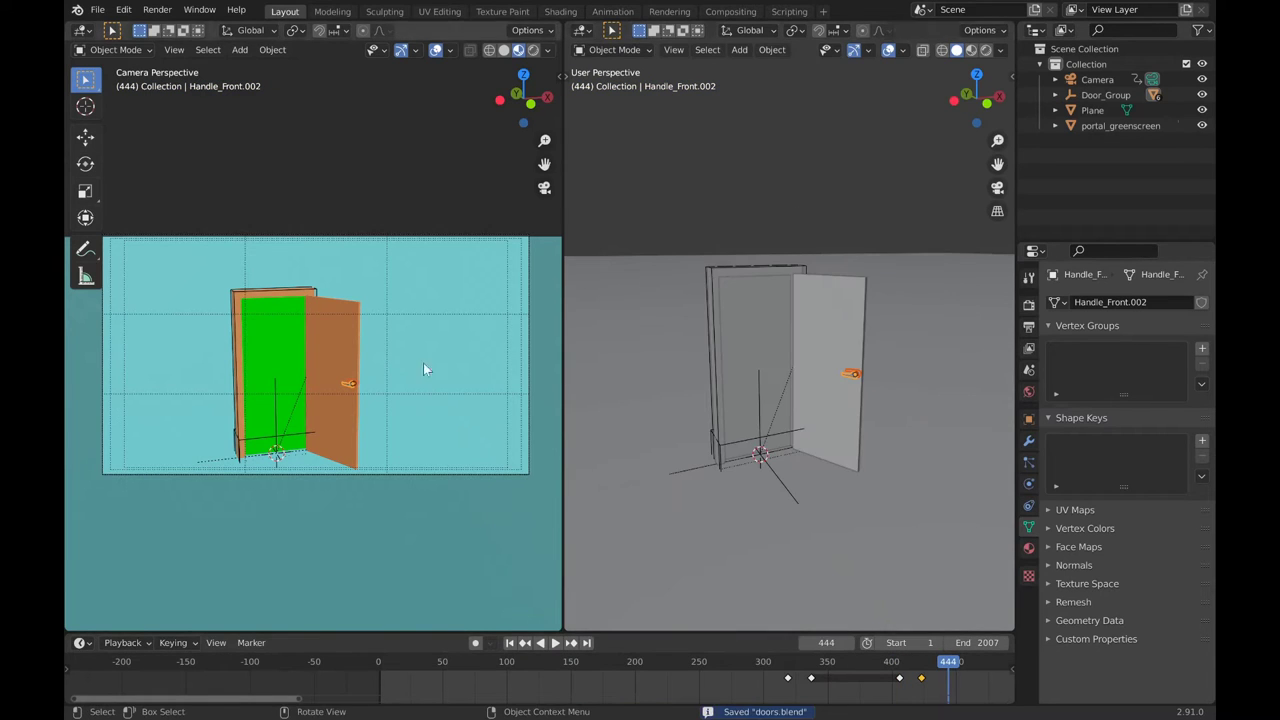
Select the camera, play the door opening from about frame 352, and set the timeline to frame 416
{"action": "left_click", "coordinate": [502, 240]}
{"action": "middle_click_drag", "start_coordinate": [660, 420], "coordinate": [711, 359]}
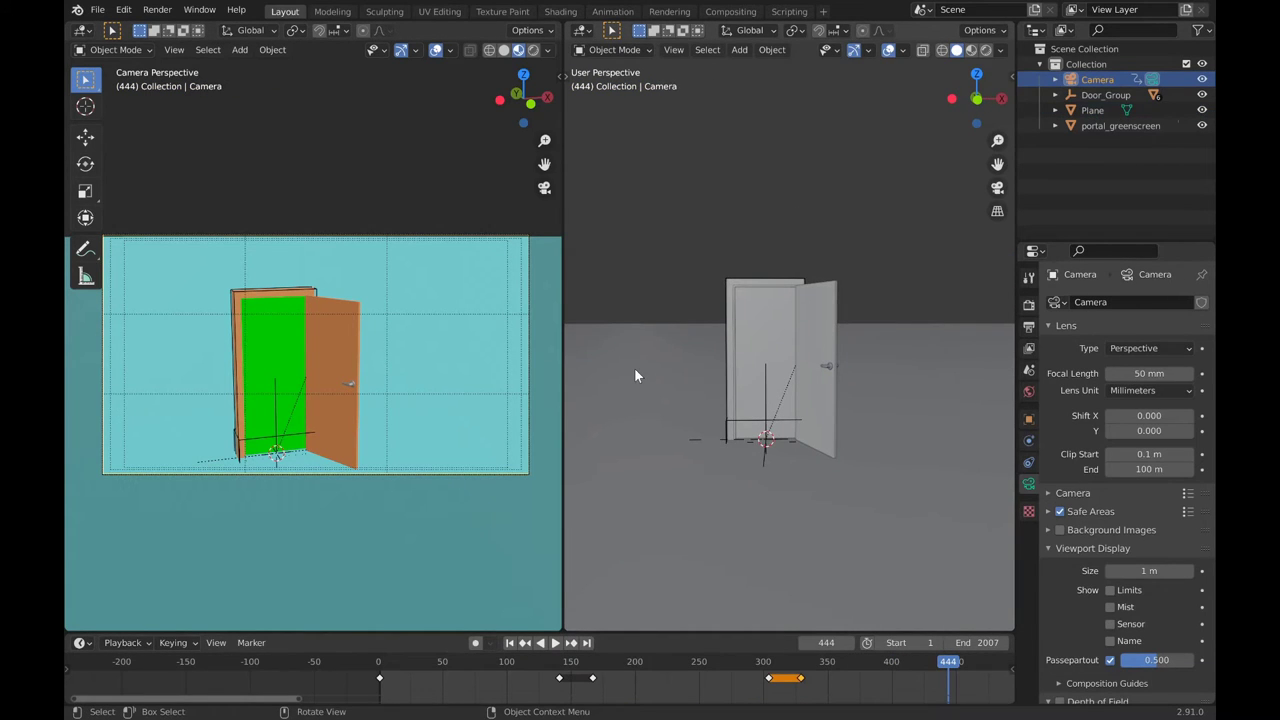
{"action": "key", "text": "space"}
{"action": "left_click", "coordinate": [831, 668]}
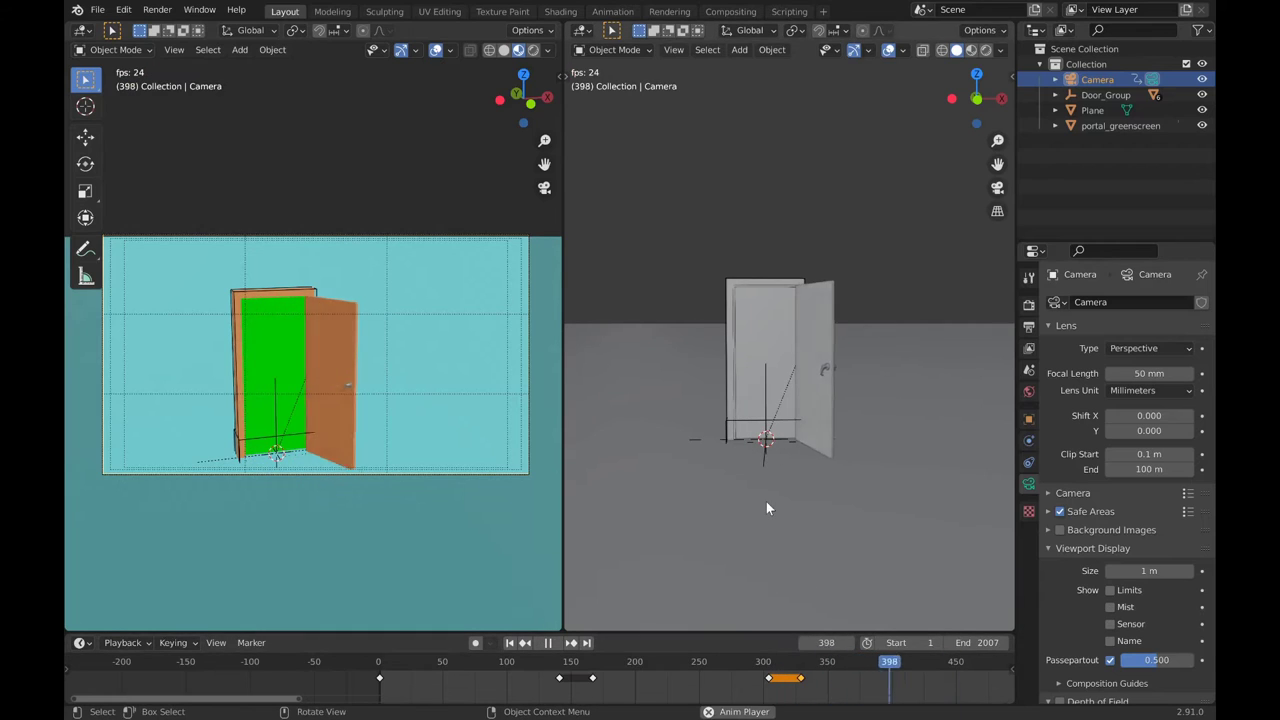
{"action": "key", "text": "space"}
{"action": "scroll", "coordinate": [766, 509], "scroll_direction": "up", "scroll_amount": 3}
{"action": "left_click", "coordinate": [910, 672]}
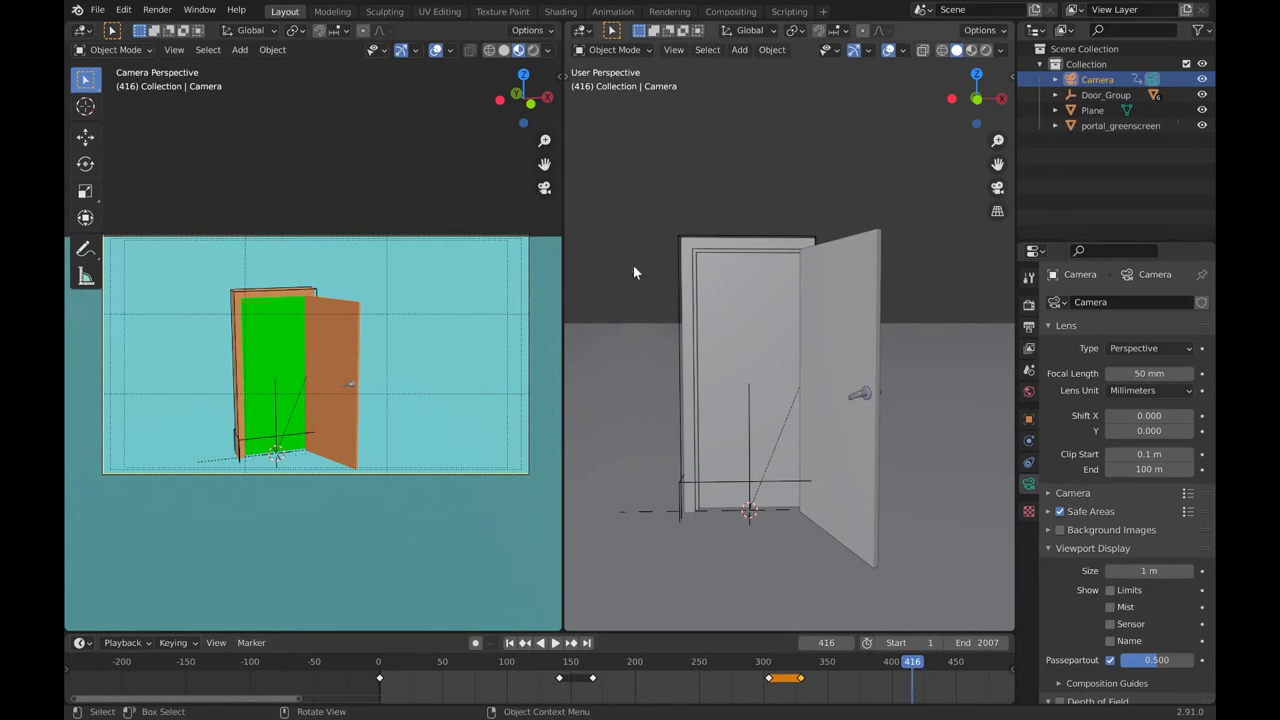
Replay the door opening, and at frame 479 move the camera along its local Z axis into the doorway until the greenscreen fills its frame
{"action": "key", "text": "space"}
{"action": "left_click", "coordinate": [758, 668]}
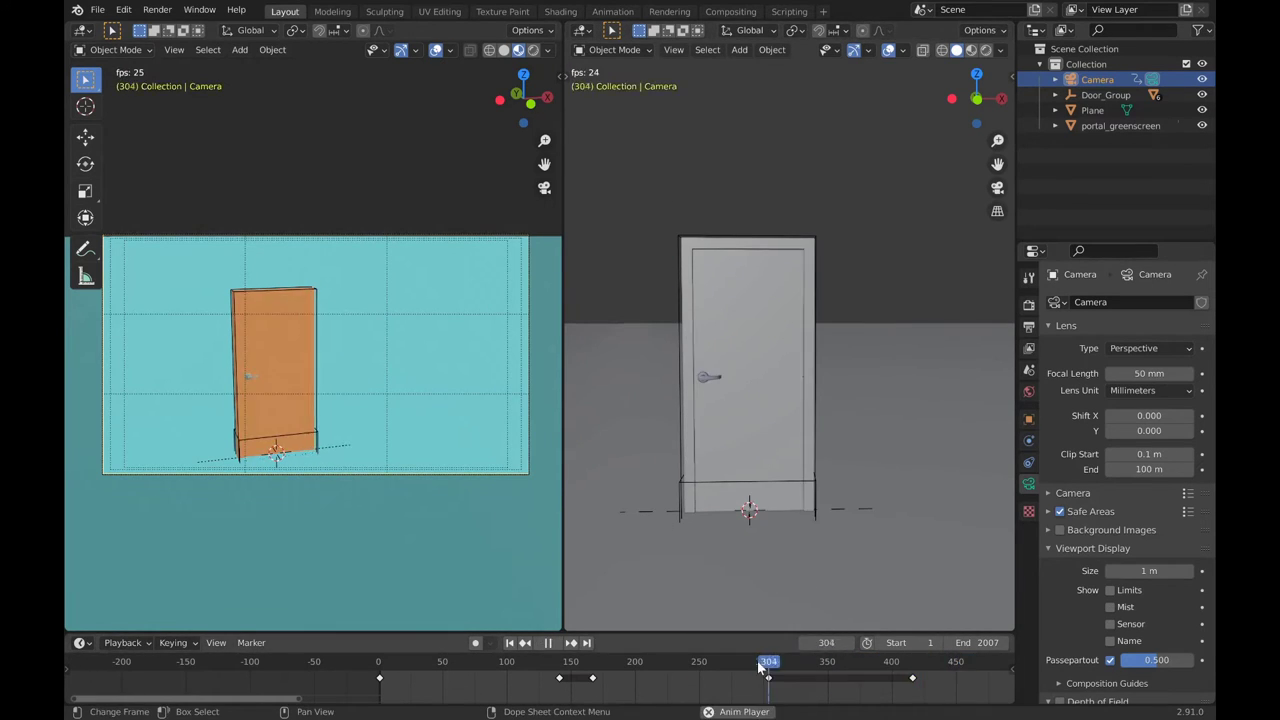
{"action": "key", "text": "space"}
{"action": "key", "text": "g"}
{"action": "key", "text": "z"}
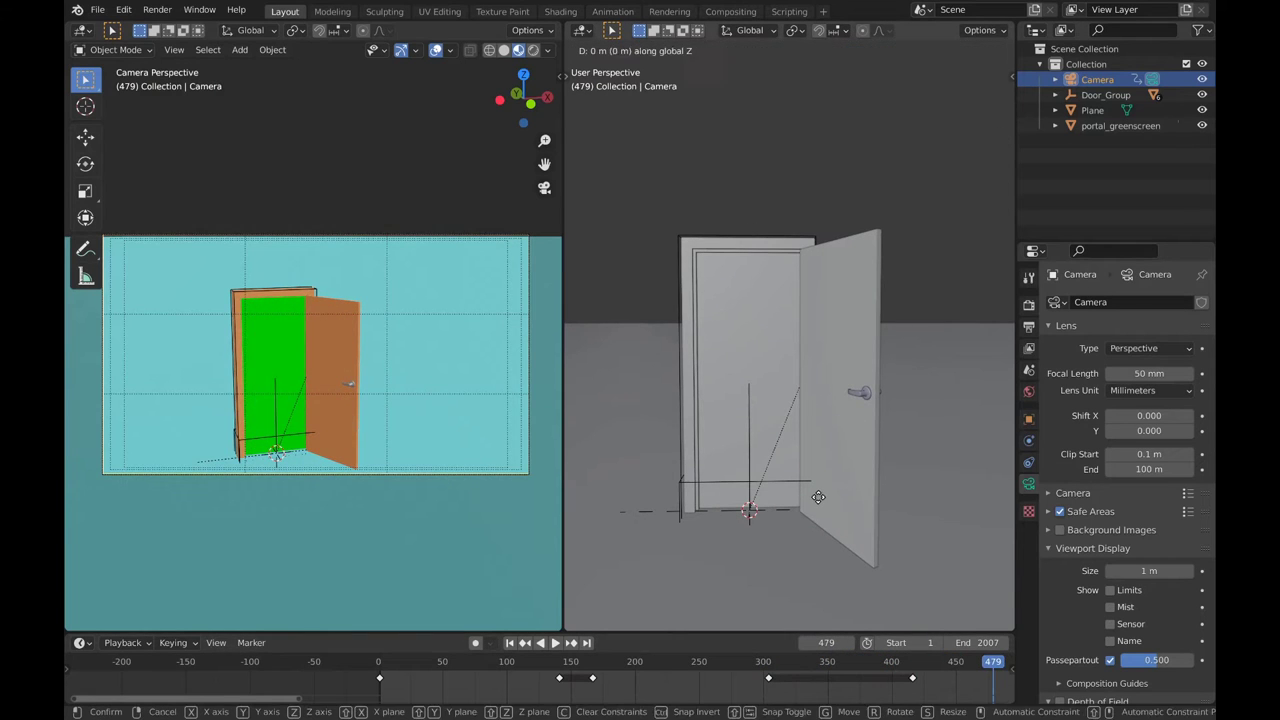
{"action": "key", "text": "z"}
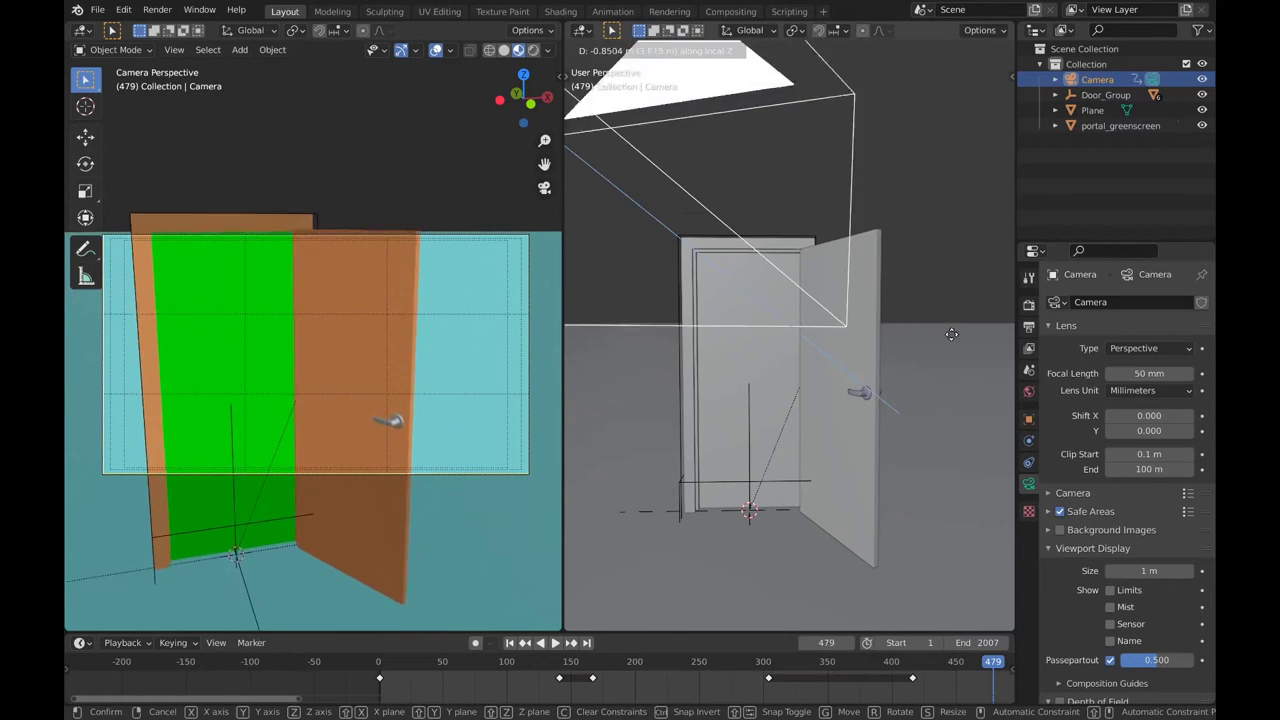
{"action": "scroll", "coordinate": [951, 340], "scroll_direction": "down", "scroll_amount": 5}
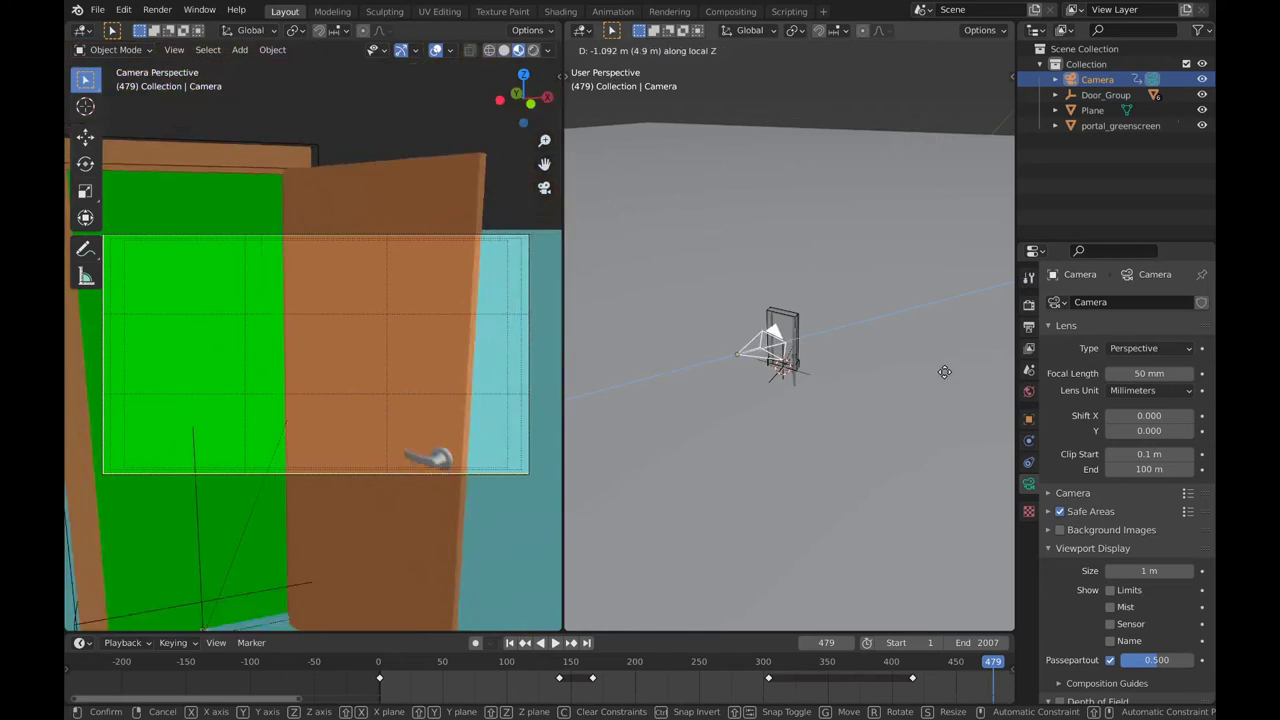
{"action": "left_click", "coordinate": [918, 346]}
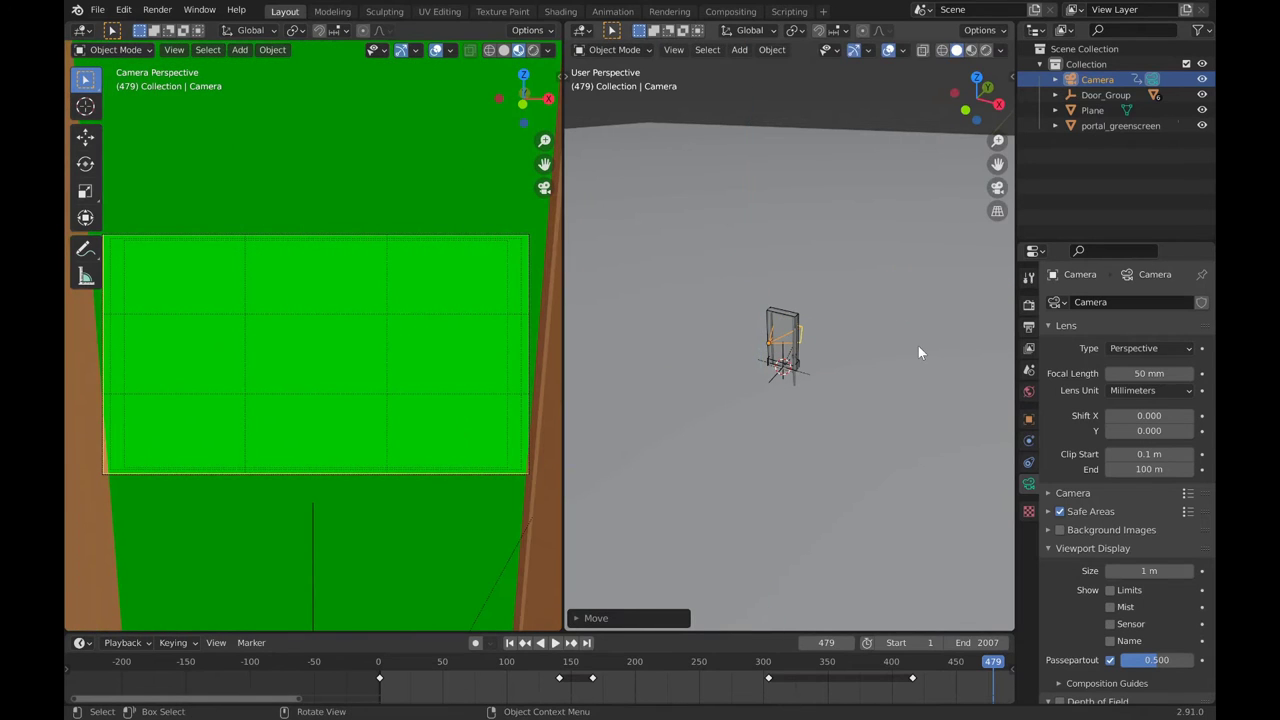
Tilt the camera upward about its local X axis and keyframe its position and rotation at about frame 480
{"action": "key", "text": "r"}
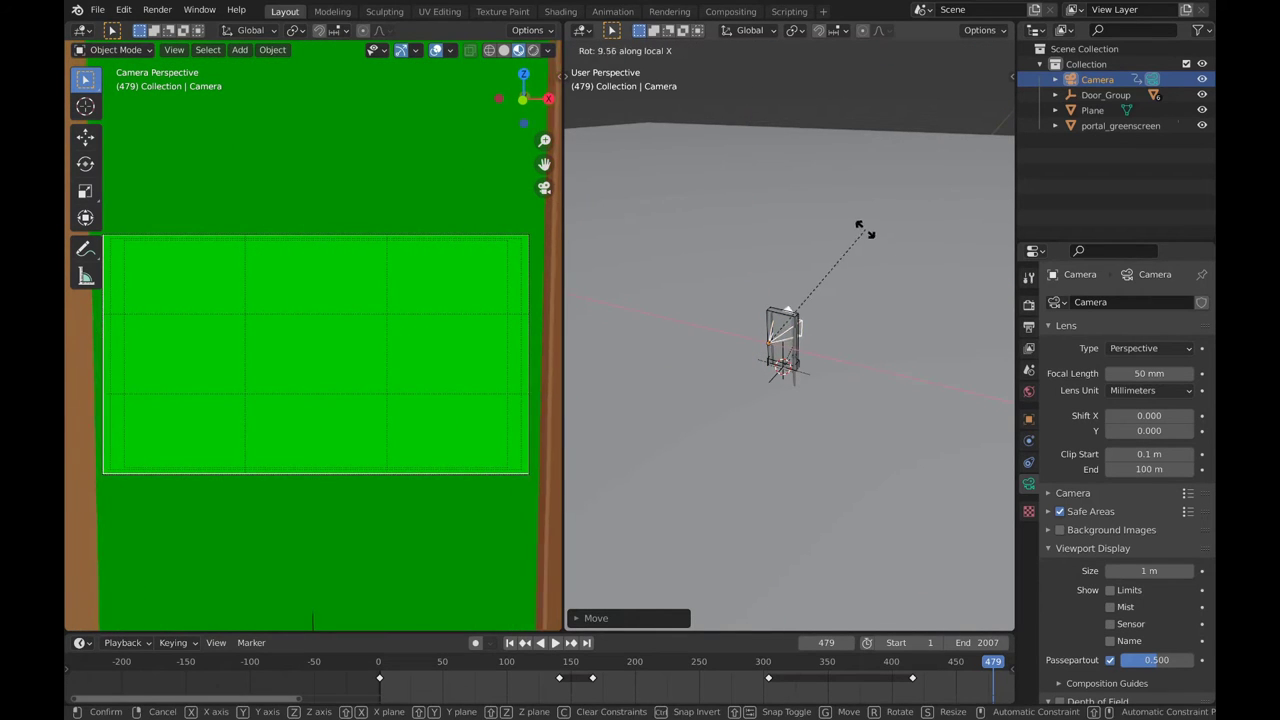
{"action": "left_click", "coordinate": [857, 223]}
{"action": "key", "text": "i"}
{"action": "left_click", "coordinate": [857, 220]}
Shift the camera's last keyframe to about frame 544 and set the animation's end frame to 600
{"action": "left_click_drag", "start_coordinate": [895, 662], "coordinate": [994, 662]}
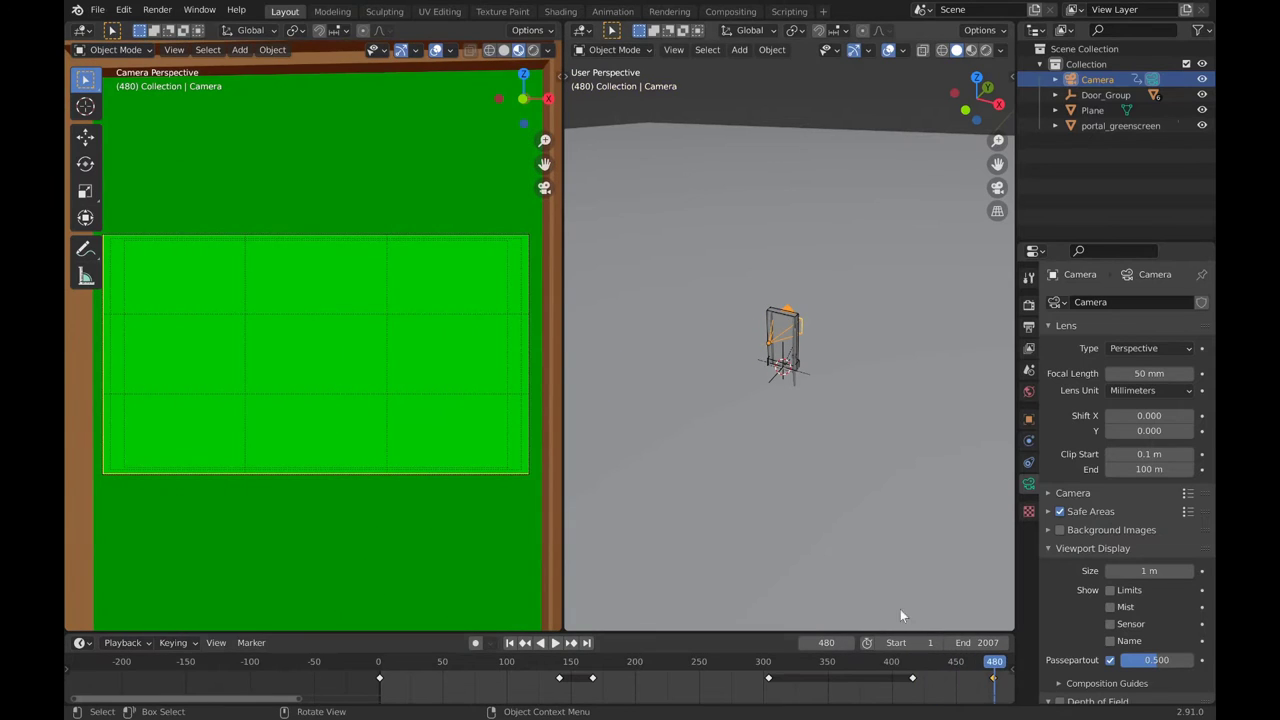
{"action": "left_click_drag", "start_coordinate": [590, 672], "coordinate": [518, 672]}
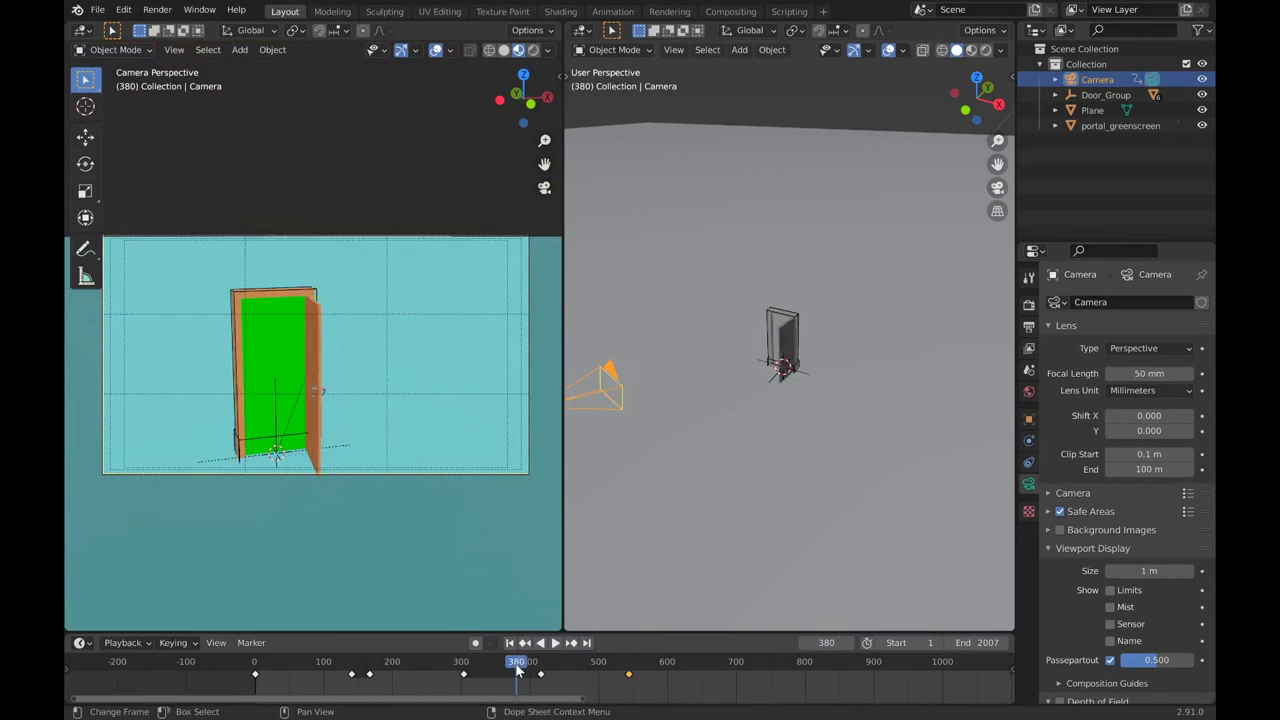
{"action": "key", "text": "space"}
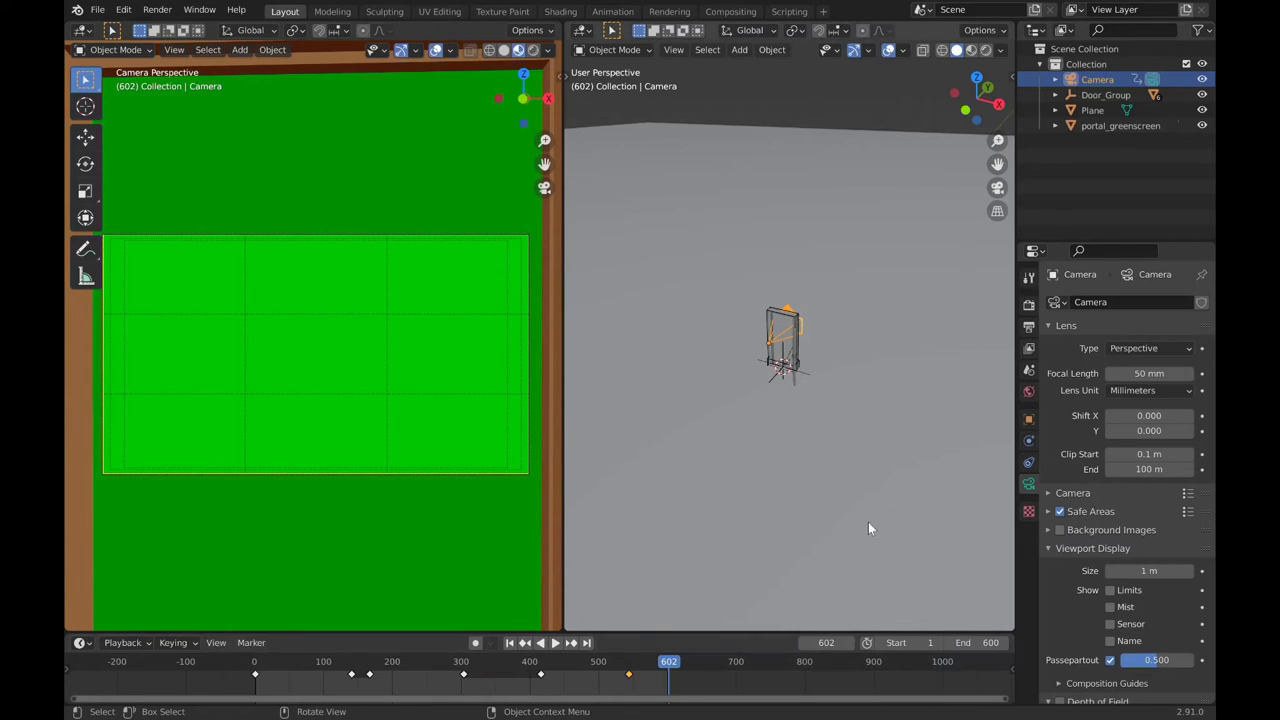
Save the file, play the animation again, and switch the camera view to rendered shading
{"action": "key", "text": "ctrl+s"}
{"action": "key", "text": "shift+Left"}
{"action": "key", "text": "space"}
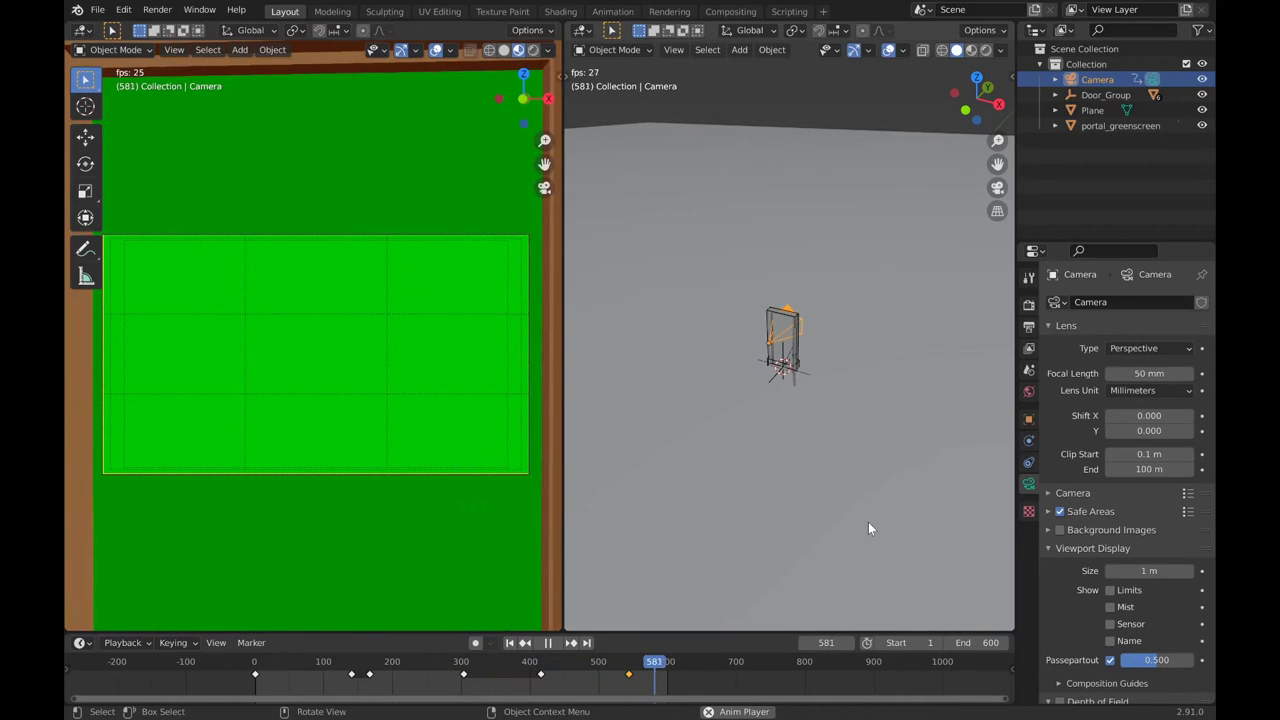
{"action": "left_click", "coordinate": [440, 263]}
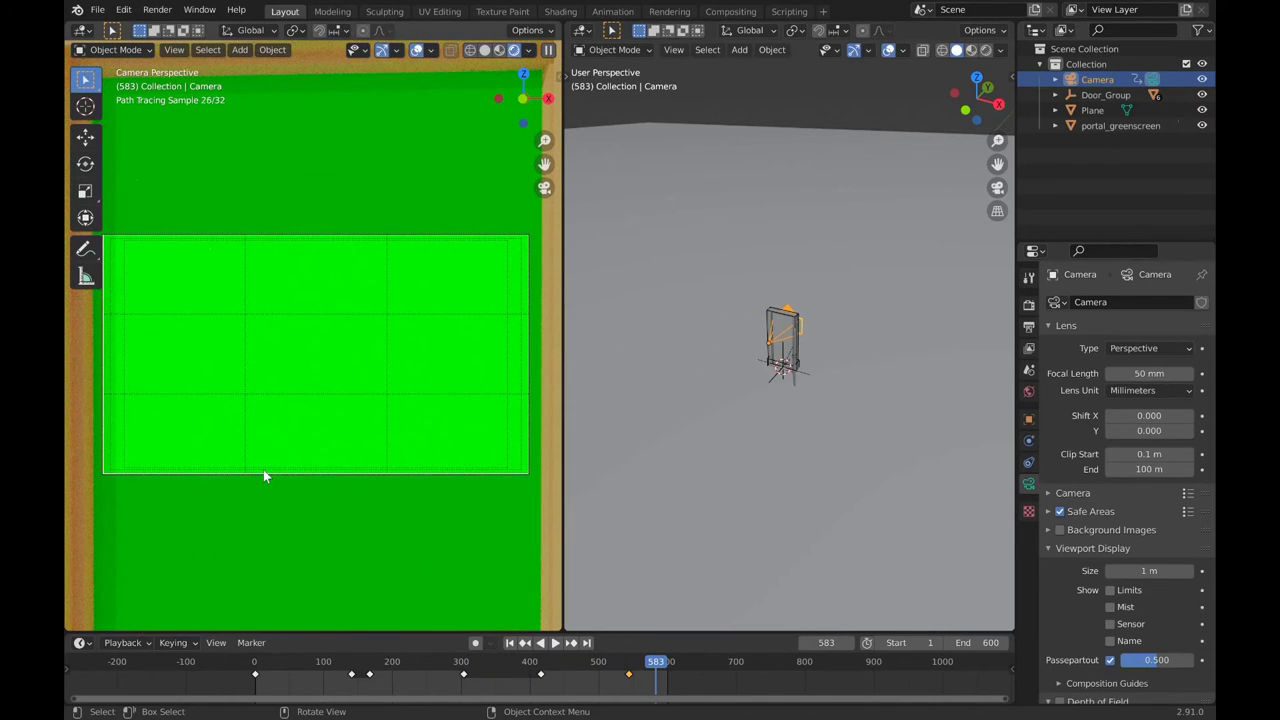
At frame 544, rotate the camera slightly about Z, nudge it along its local Z axis, and update its keyframe
{"action": "key", "text": "Down"}
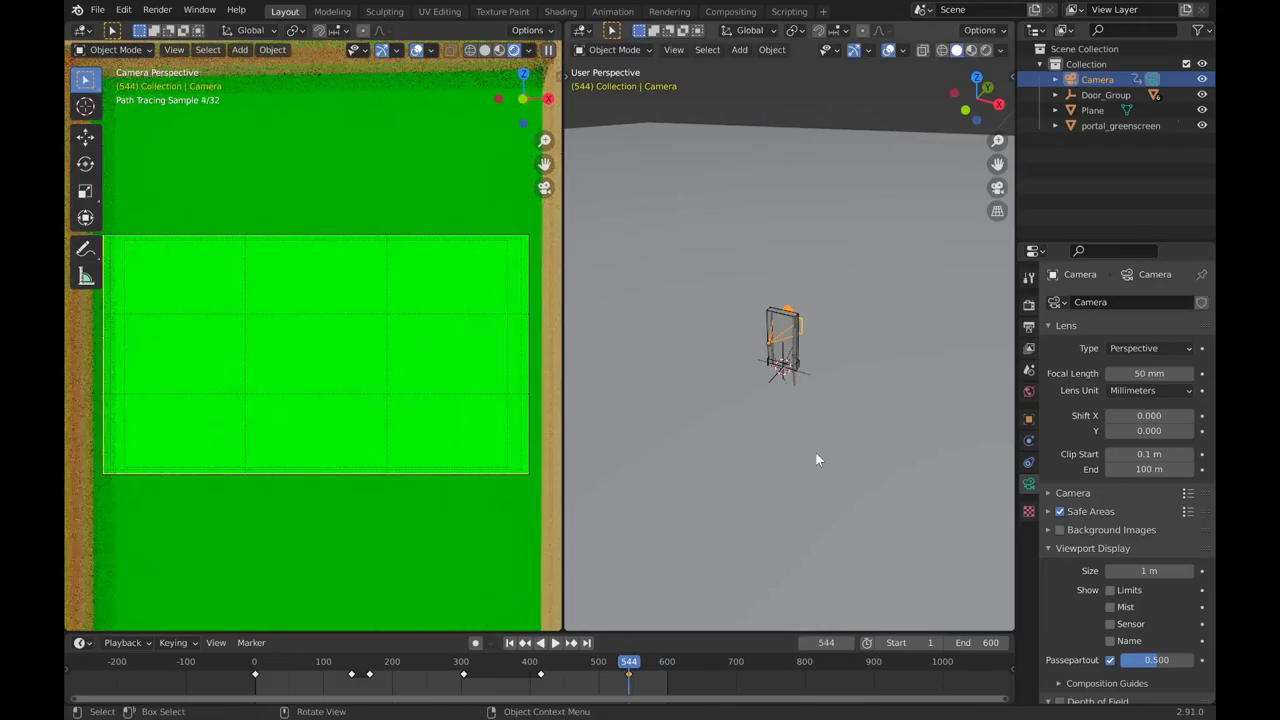
{"action": "key", "text": "r"}
{"action": "key", "text": "z"}
{"action": "left_click", "coordinate": [748, 493]}
{"action": "key", "text": "g"}
{"action": "key", "text": "z"}
{"action": "key", "text": "z"}
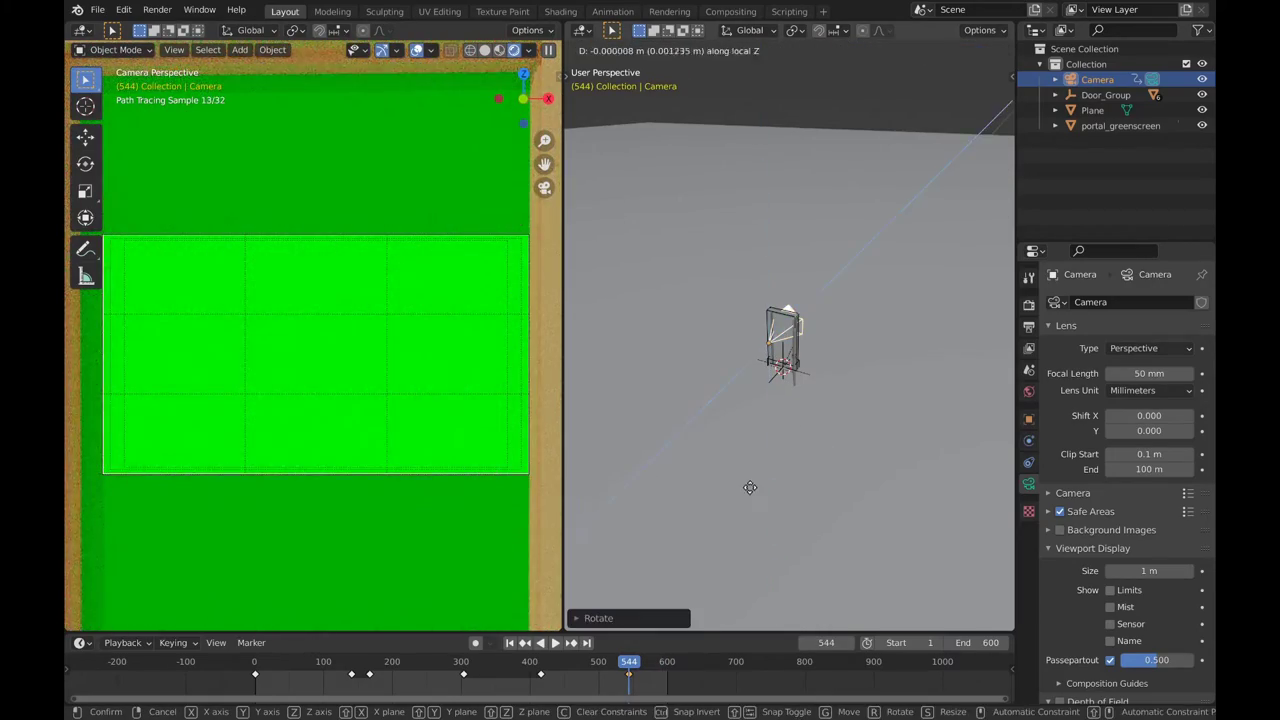
{"action": "left_click", "coordinate": [750, 487]}
{"action": "key", "text": "i"}
{"action": "left_click", "coordinate": [749, 484]}
Save doors.blend and play back the rendered animation up to frame 370
{"action": "key", "text": "ctrl+s"}
{"action": "key", "text": "space"}
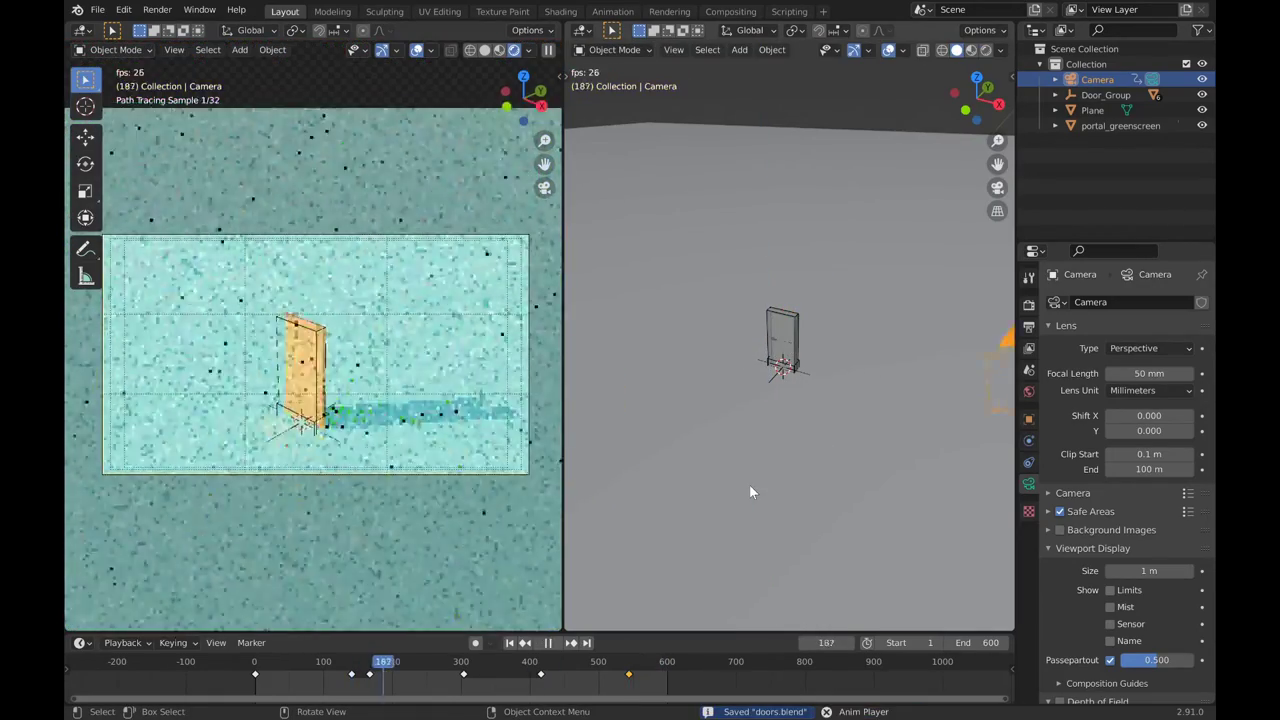
{"action": "key", "text": "space"}
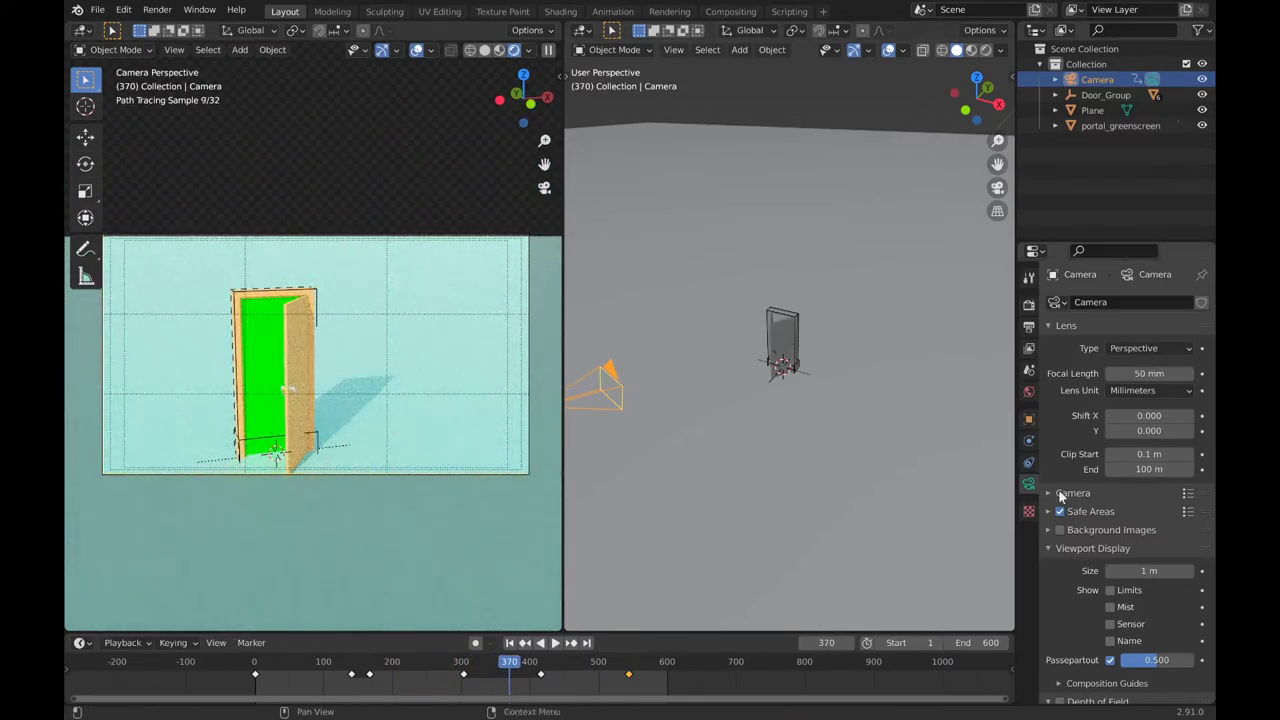
Look through the Cycles render settings and enable Simplify
{"action": "left_click", "coordinate": [1029, 327]}
{"action": "scroll", "coordinate": [1075, 455], "scroll_direction": "down", "scroll_amount": 3}
{"action": "left_click", "coordinate": [1029, 305]}
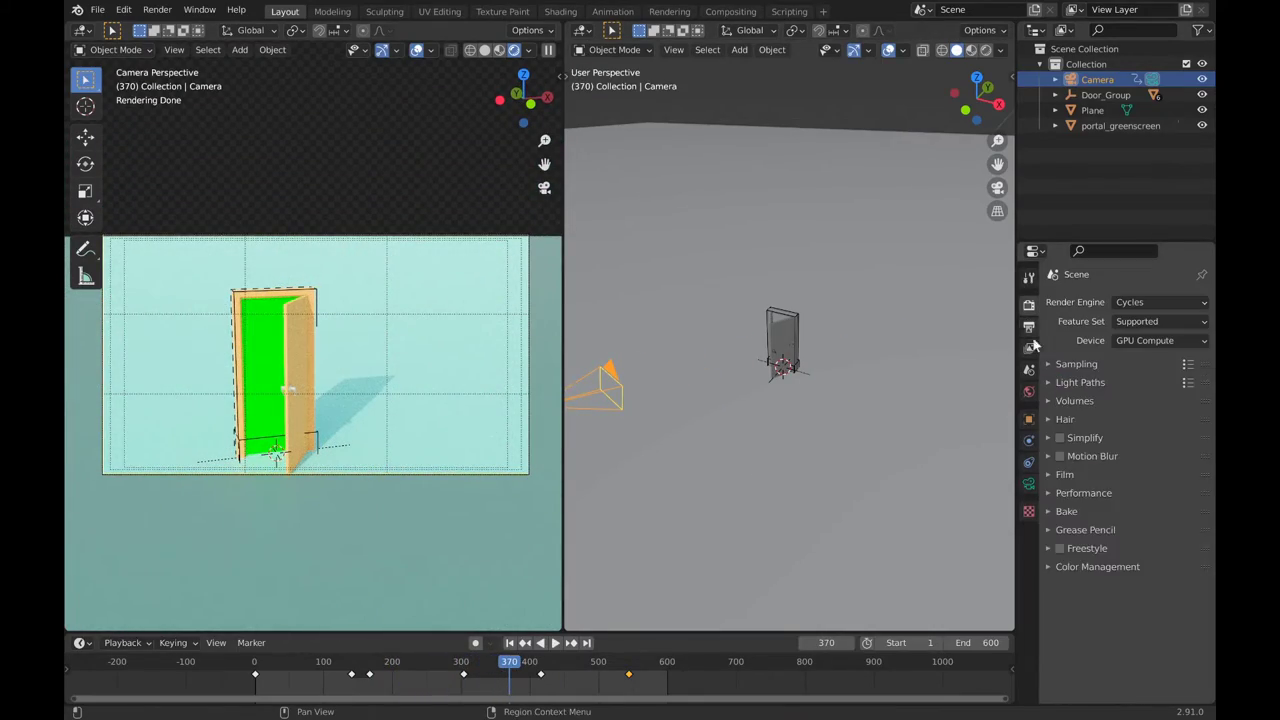
{"action": "left_click", "coordinate": [1088, 365]}
{"action": "left_click", "coordinate": [1088, 365]}
{"action": "left_click", "coordinate": [1080, 438]}
{"action": "left_click", "coordinate": [1060, 438]}
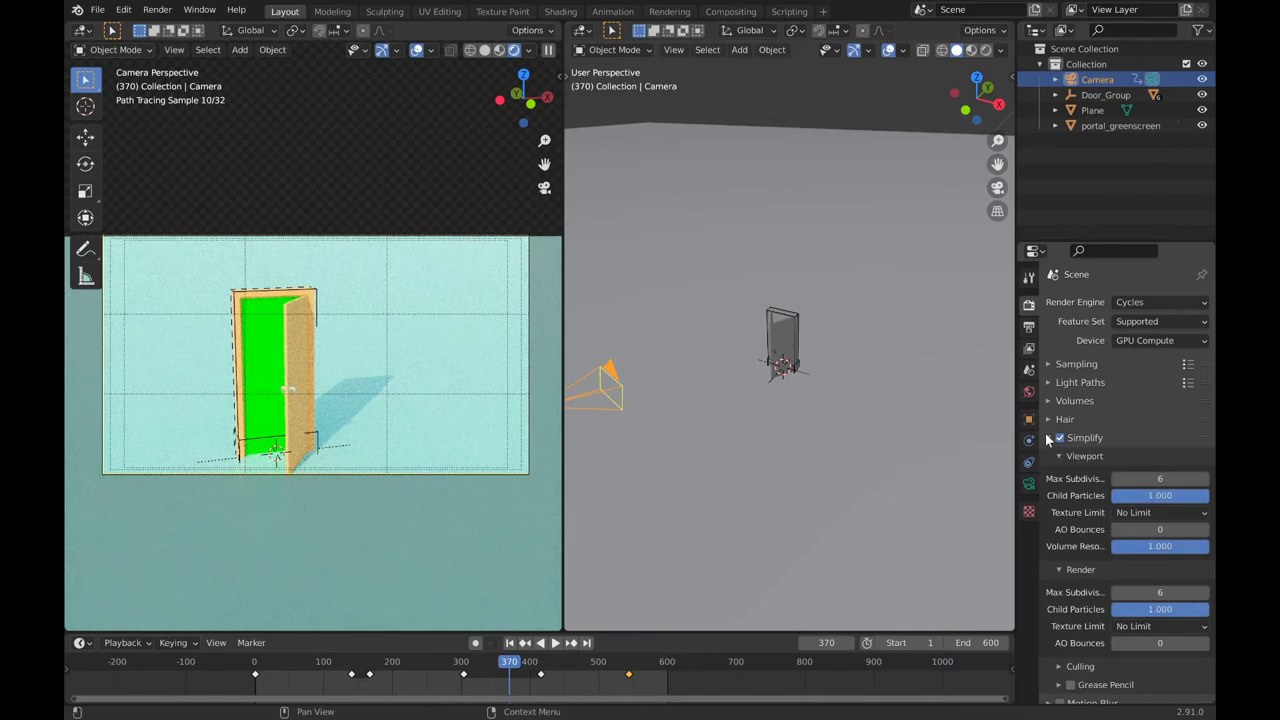
{"action": "left_click", "coordinate": [1085, 438]}
{"action": "left_click", "coordinate": [1029, 483]}
{"action": "left_click", "coordinate": [1029, 305]}
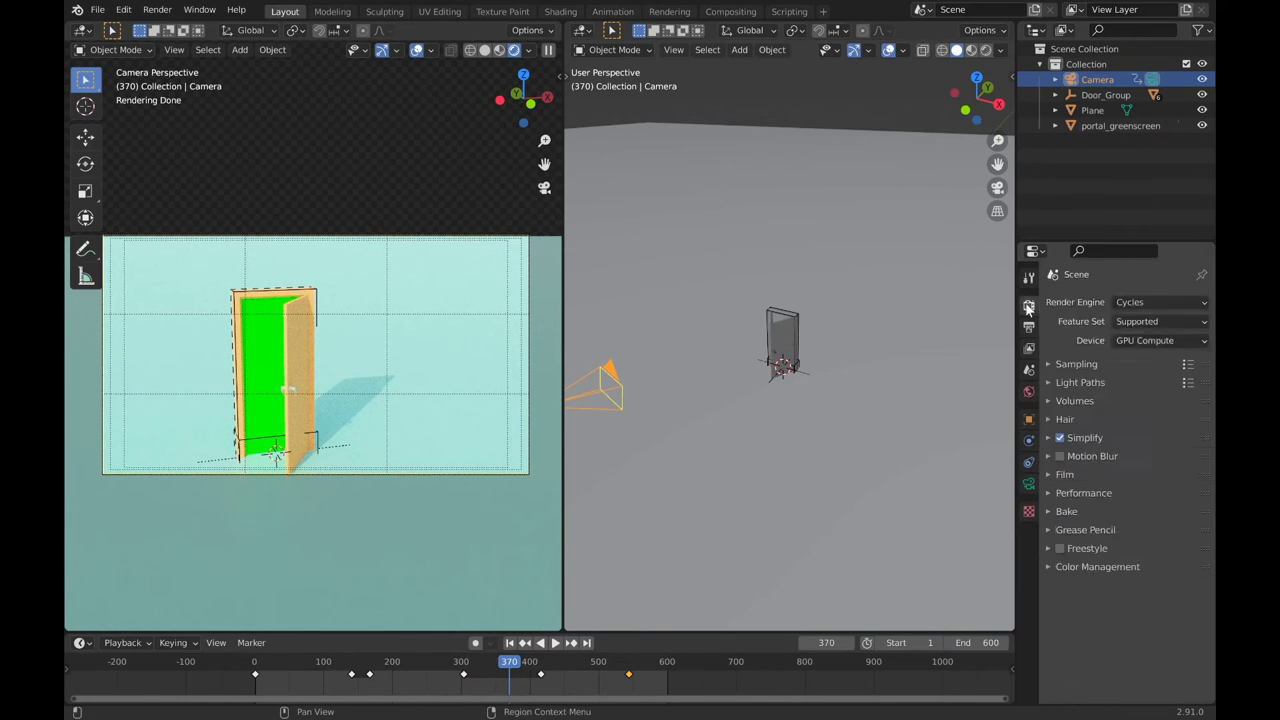
Enable Render Region in the output dimensions and replay the animation from the start up to frame 150
{"action": "left_click", "coordinate": [1029, 327]}
{"action": "left_click", "coordinate": [1126, 346]}
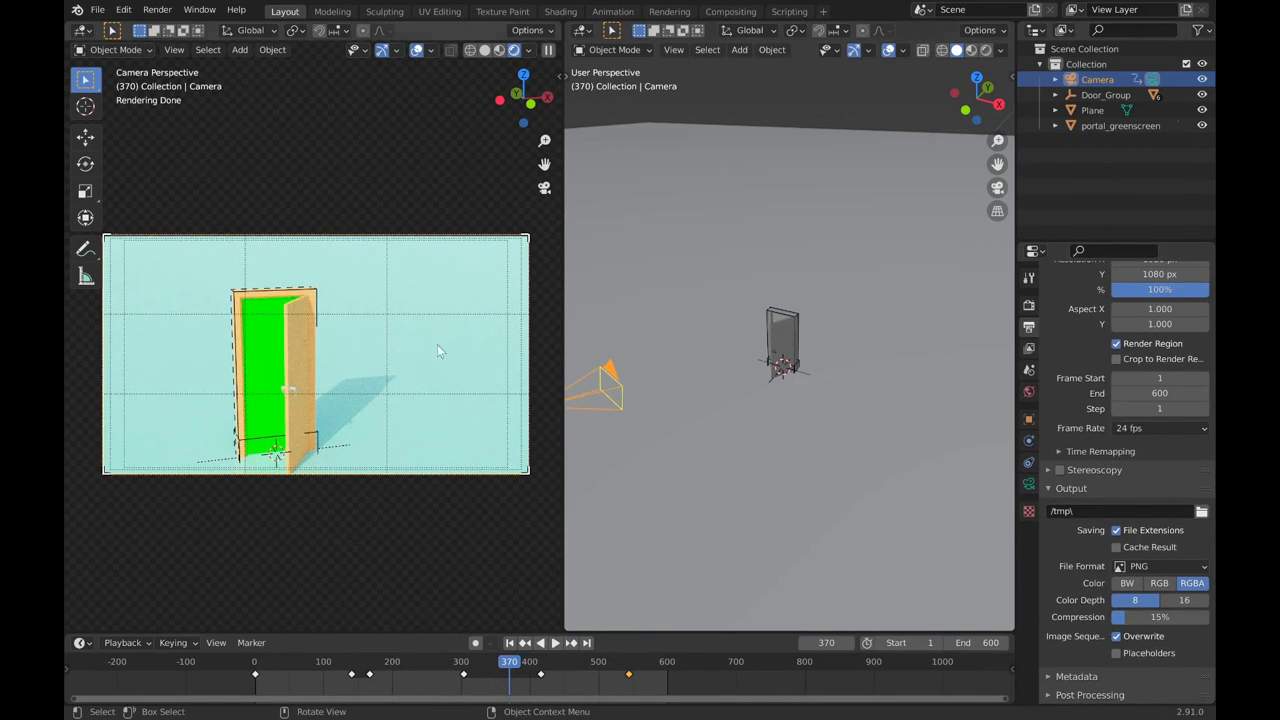
{"action": "key", "text": "shift+Left"}
{"action": "key", "text": "space"}
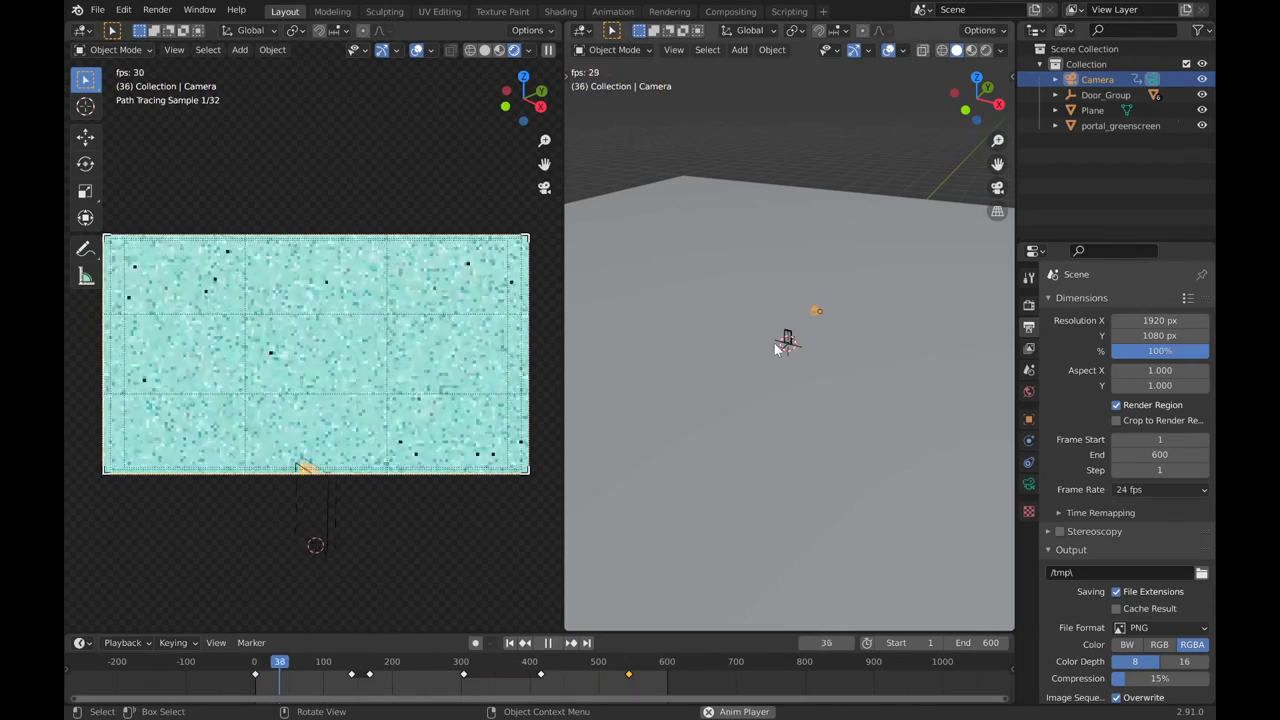
{"action": "key", "text": "space"}
Add a second Archimesh door and, in front view, place it beside the original on the negative X side
{"action": "scroll", "coordinate": [811, 345], "scroll_direction": "up", "scroll_amount": 2}
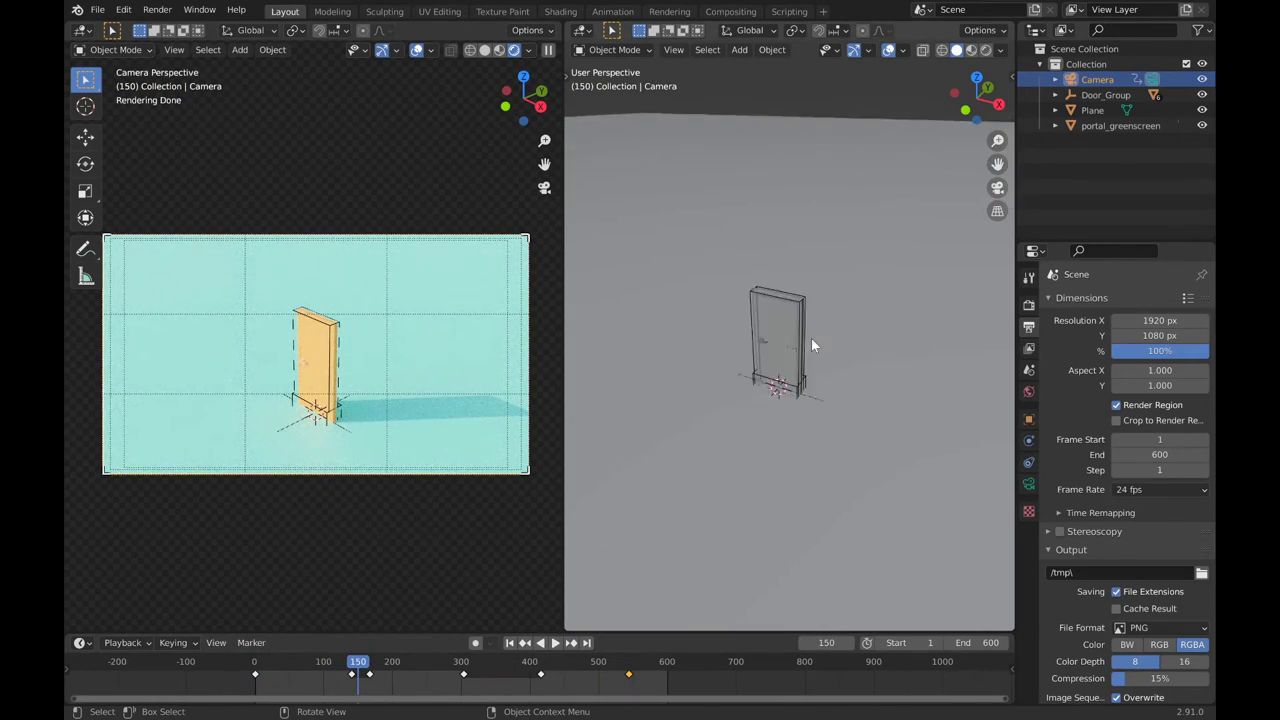
{"action": "key", "text": "shift+a"}
{"action": "left_click", "coordinate": [920, 390]}
{"action": "key", "text": "KP_1"}
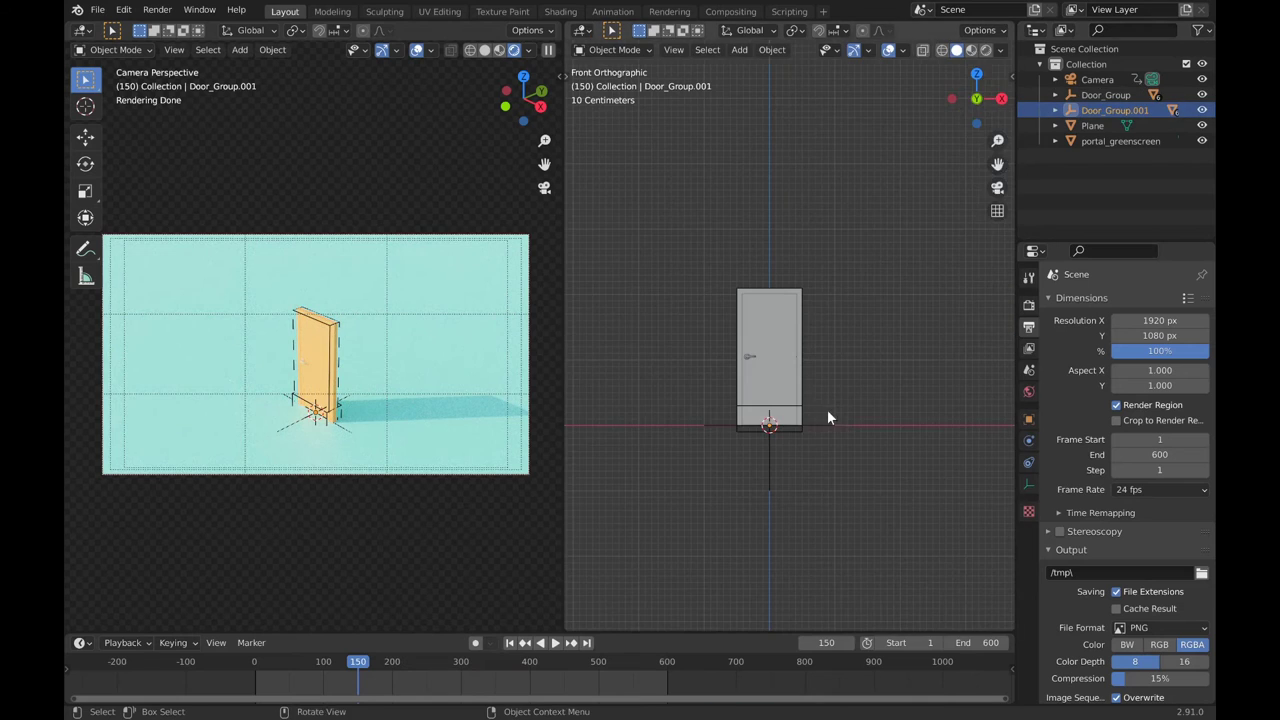
{"action": "key", "text": "g"}
{"action": "left_click", "coordinate": [694, 420]}
Add a third Archimesh door and place it beside the original on the positive X side
{"action": "key", "text": "shift+a"}
{"action": "mouse_move", "coordinate": [870, 254]}
{"action": "mouse_move", "coordinate": [985, 421]}
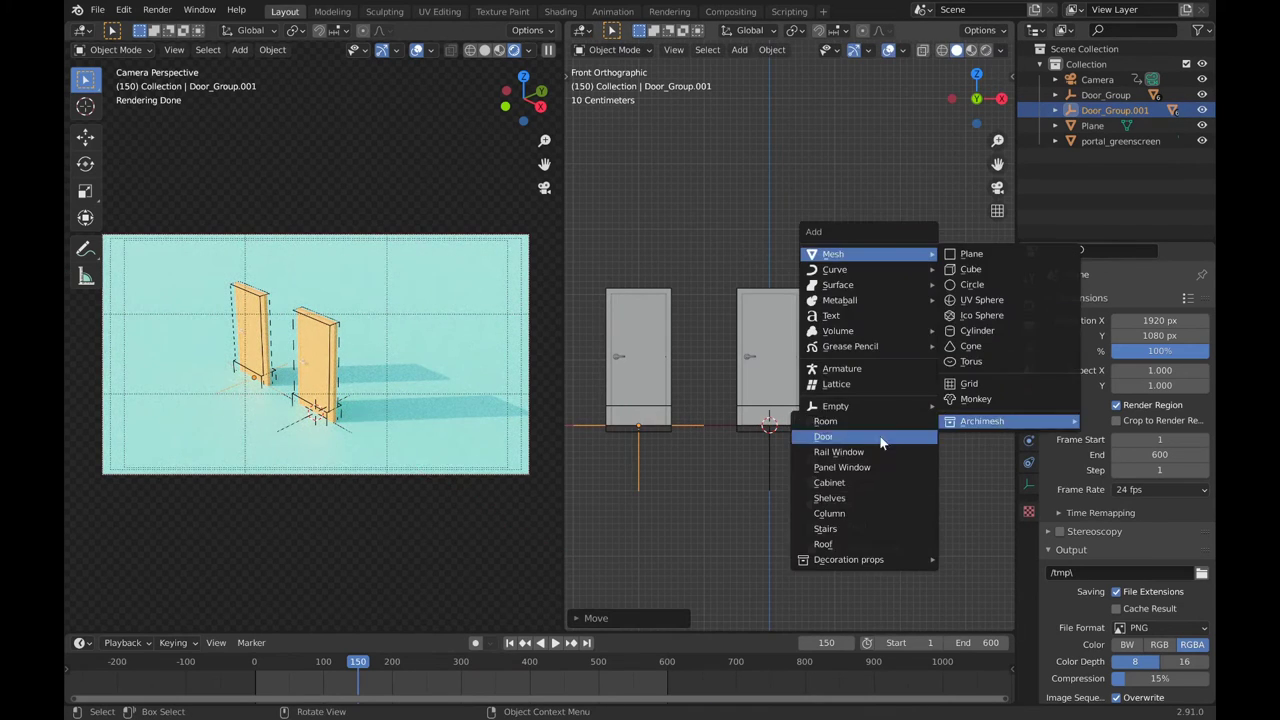
{"action": "key", "text": "Escape"}
{"action": "key", "text": "shift+d"}
{"action": "left_click", "coordinate": [811, 326]}
{"action": "scroll", "coordinate": [811, 326], "scroll_direction": "down", "scroll_amount": 2}
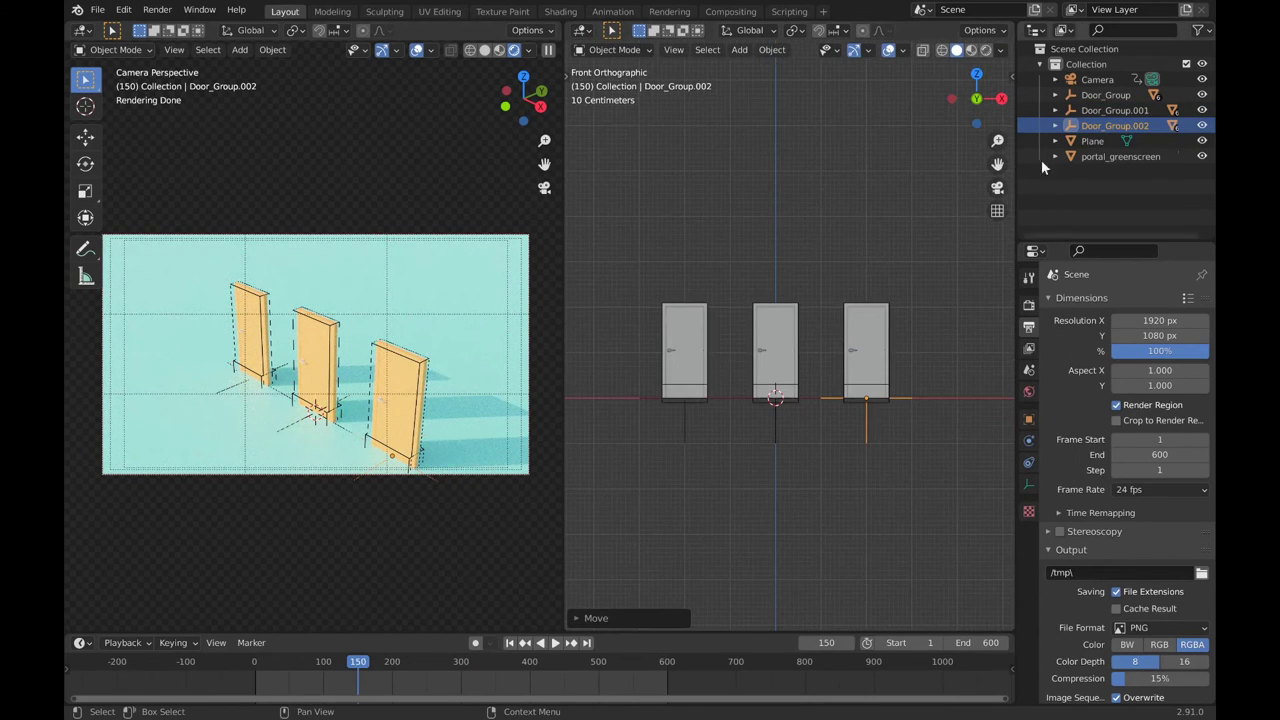
Try to duplicate the third door by copying and pasting its group in the Outliner
{"action": "right_click", "coordinate": [1035, 122]}
{"action": "left_click", "coordinate": [1033, 73]}
{"action": "key", "text": "ctrl+v"}
{"action": "right_click", "coordinate": [1043, 195]}
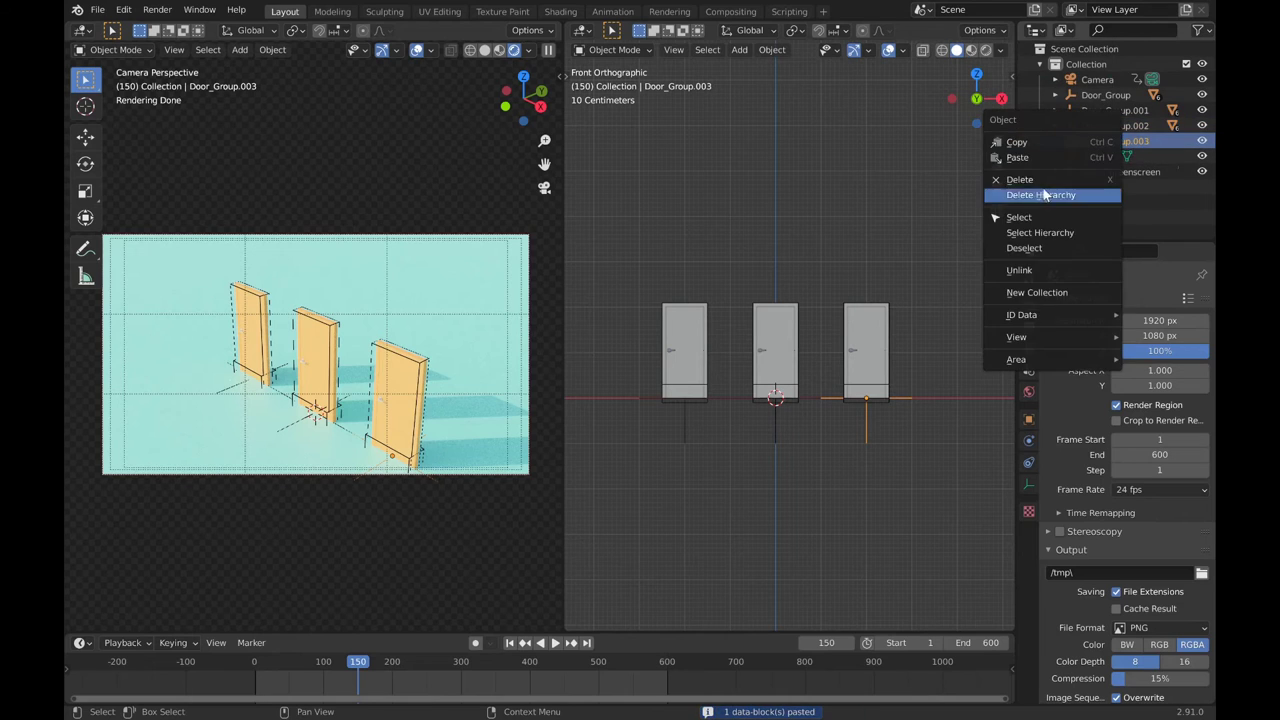
{"action": "left_click", "coordinate": [1043, 195]}
{"action": "right_click", "coordinate": [1084, 146]}
{"action": "left_click", "coordinate": [1084, 142]}
{"action": "right_click", "coordinate": [1105, 145]}
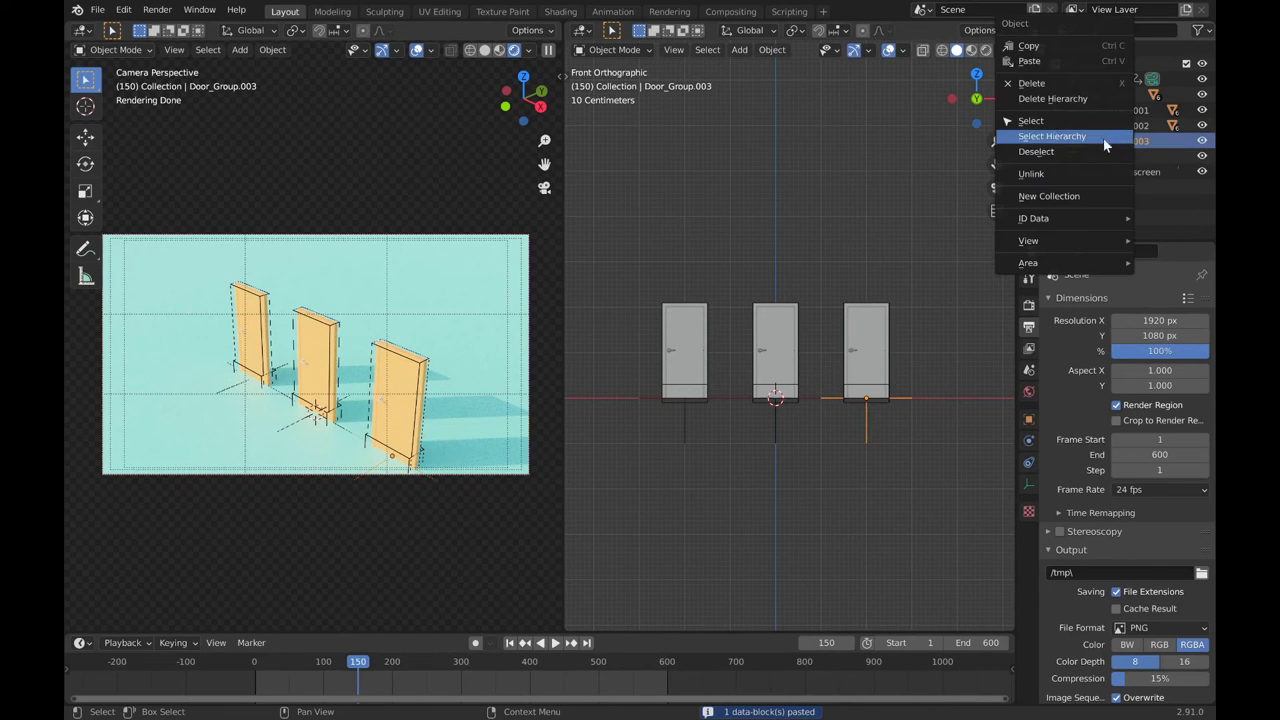
Try to move the extra door group along X, and delete it together with its parts
{"action": "key", "text": "shift+a"}
{"action": "key", "text": "Escape"}
{"action": "left_click", "coordinate": [775, 380]}
{"action": "left_click", "coordinate": [775, 380]}
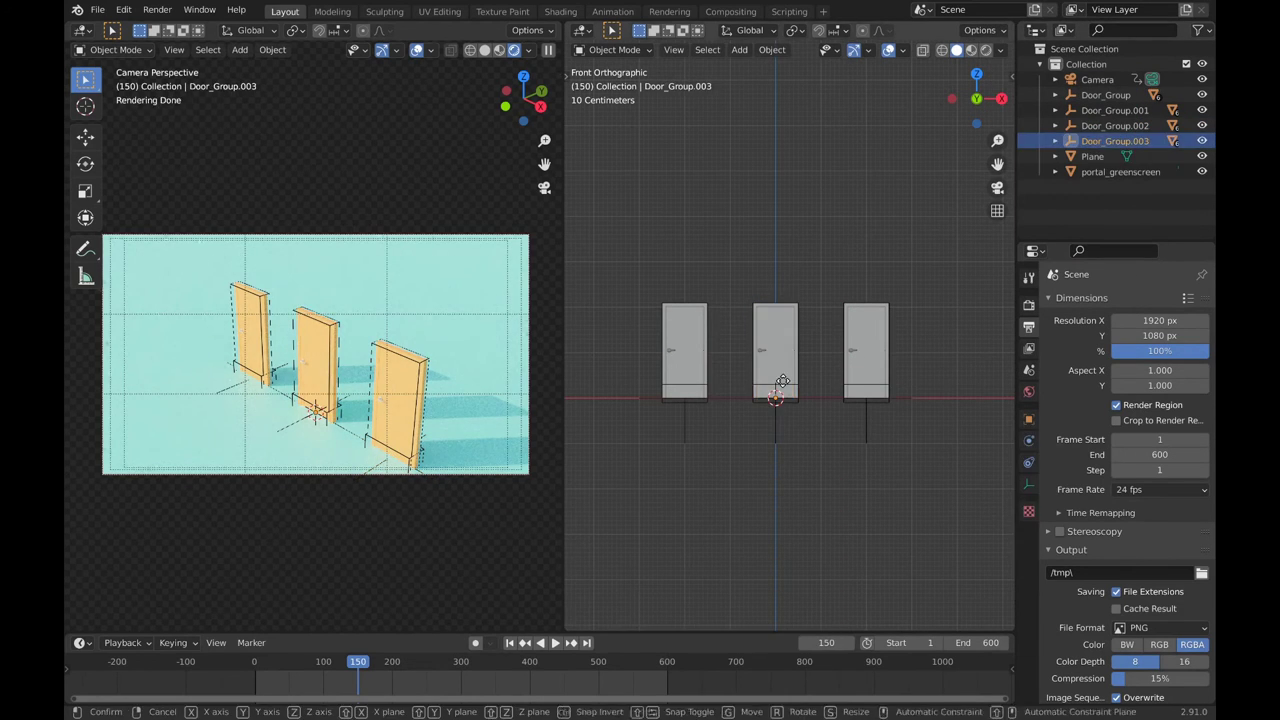
{"action": "key", "text": "g"}
{"action": "key", "text": "x"}
{"action": "left_click", "coordinate": [962, 410]}
{"action": "key", "text": "Delete"}
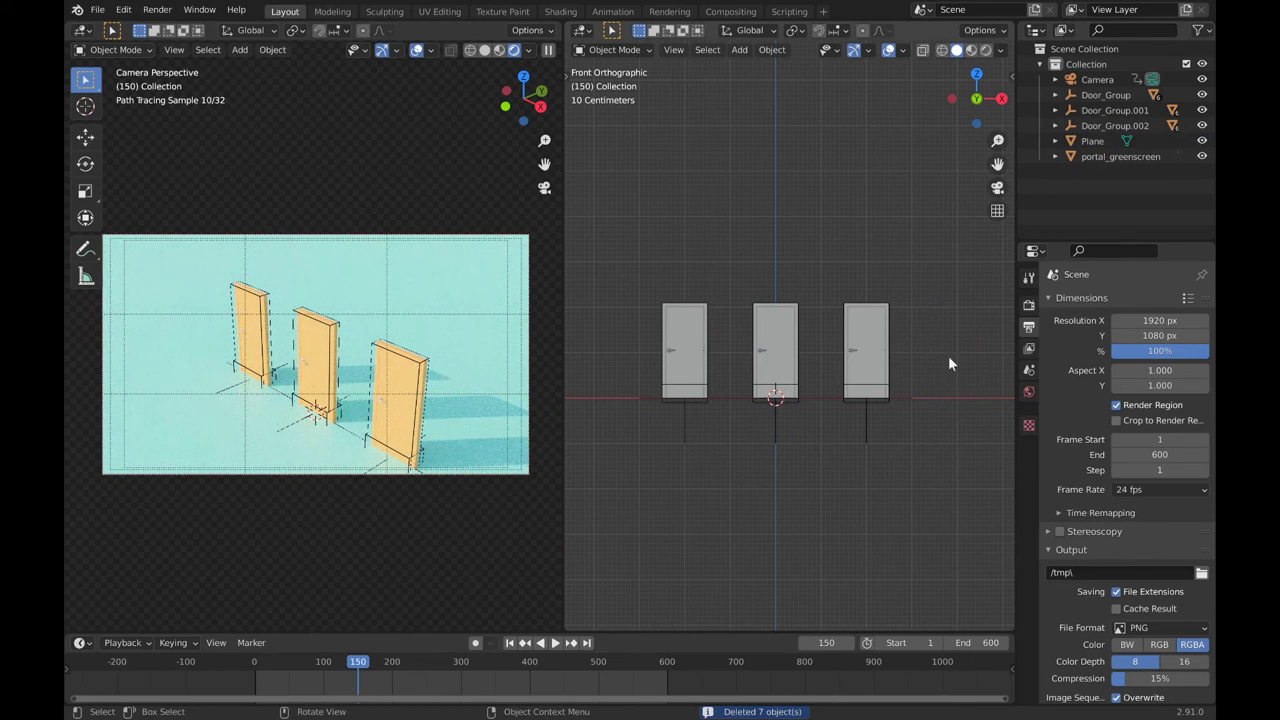
{"action": "left_click", "coordinate": [1029, 462]}
{"action": "left_click", "coordinate": [864, 320]}
{"action": "key", "text": "alt+a"}
{"action": "scroll", "coordinate": [886, 324], "scroll_direction": "up", "scroll_amount": 5}
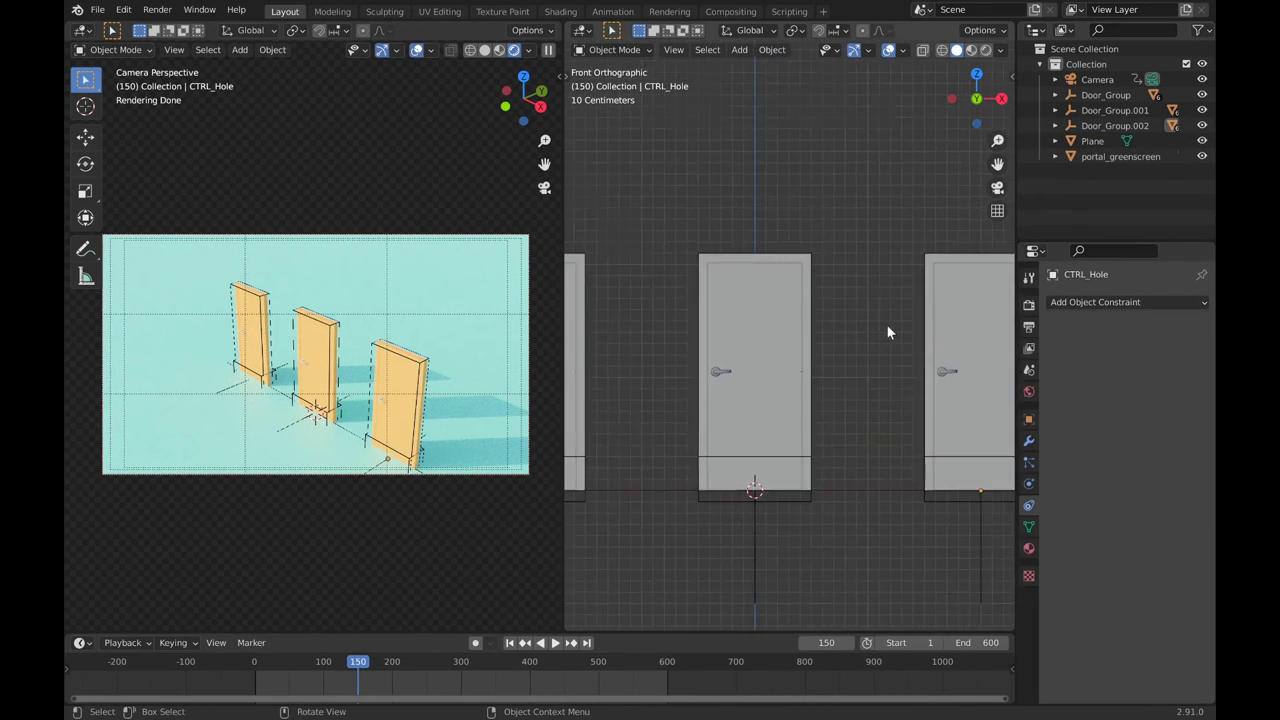
{"action": "scroll", "coordinate": [880, 332], "scroll_direction": "down", "scroll_amount": 3}
{"action": "left_click", "coordinate": [880, 333]}
{"action": "key", "text": "ctrl+shift+a"}
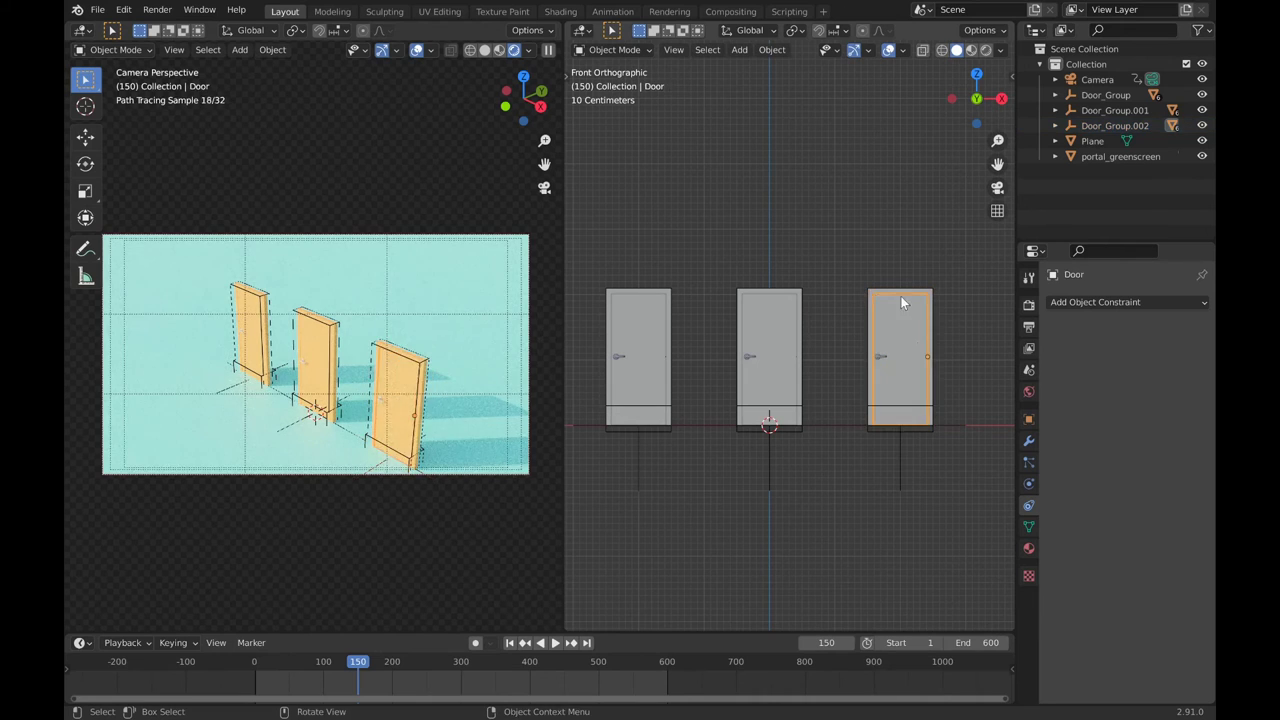
{"action": "key", "text": "ctrl+z"}
Add a fourth Archimesh door and move it along X, beyond the third door at the same spacing
{"action": "scroll", "coordinate": [850, 269], "scroll_direction": "down", "scroll_amount": 3}
{"action": "key", "text": "shift+a"}
{"action": "left_click", "coordinate": [925, 462]}
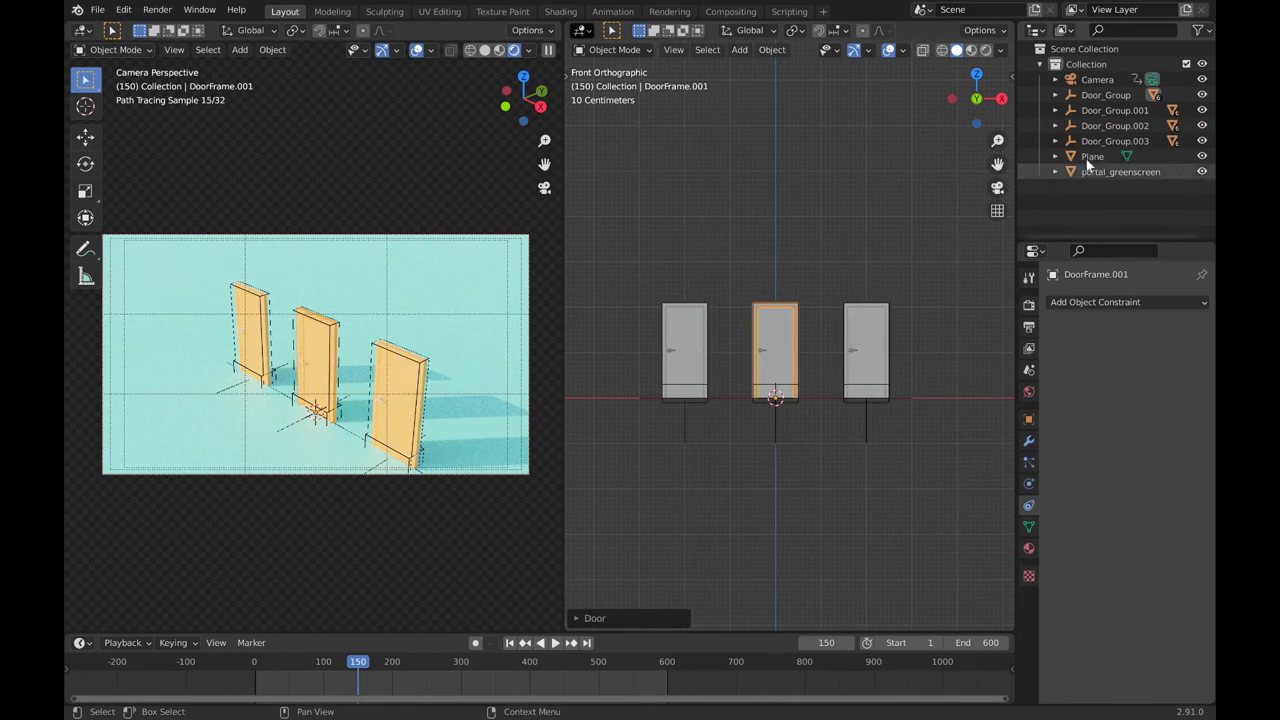
{"action": "key", "text": "g"}
{"action": "key", "text": "x"}
{"action": "left_click", "coordinate": [965, 371]}
Add a fifth Archimesh door and move it 6 m along X to extend the row
{"action": "scroll", "coordinate": [820, 347], "scroll_direction": "down", "scroll_amount": 2}
{"action": "key", "text": "shift+a"}
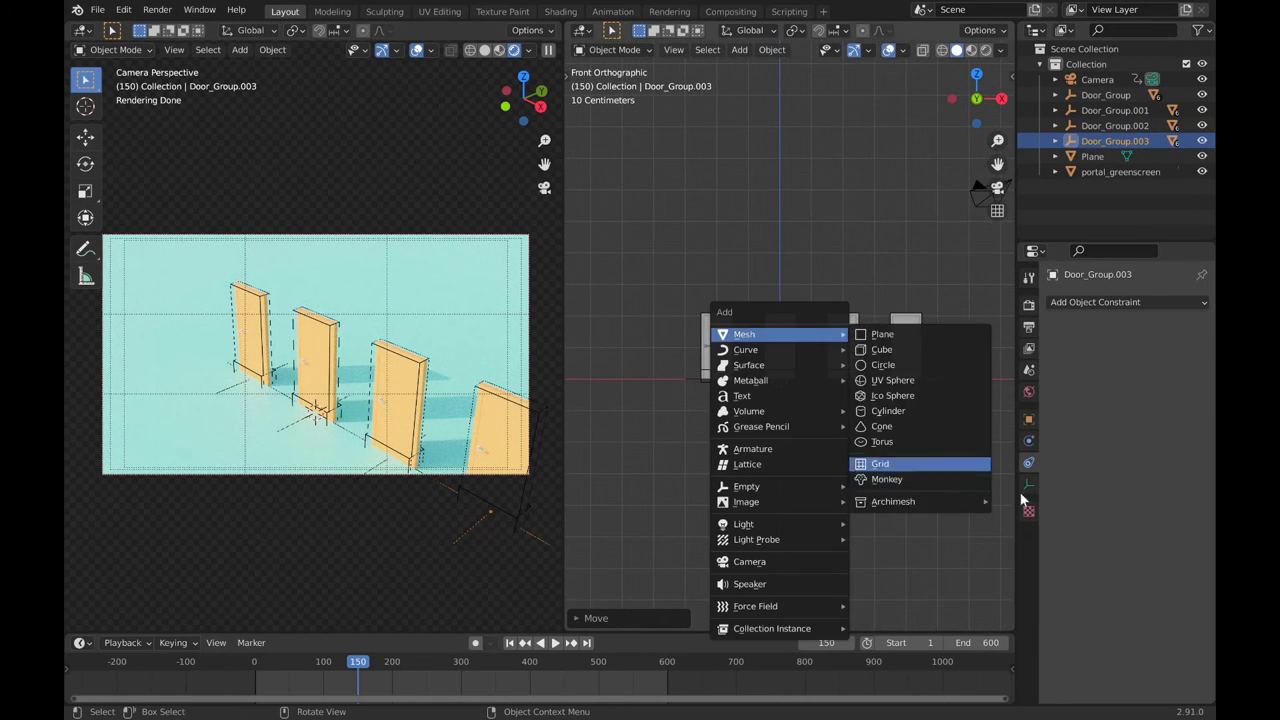
{"action": "mouse_move", "coordinate": [915, 501]}
{"action": "left_click", "coordinate": [995, 516]}
{"action": "key", "text": "g"}
{"action": "key", "text": "x"}
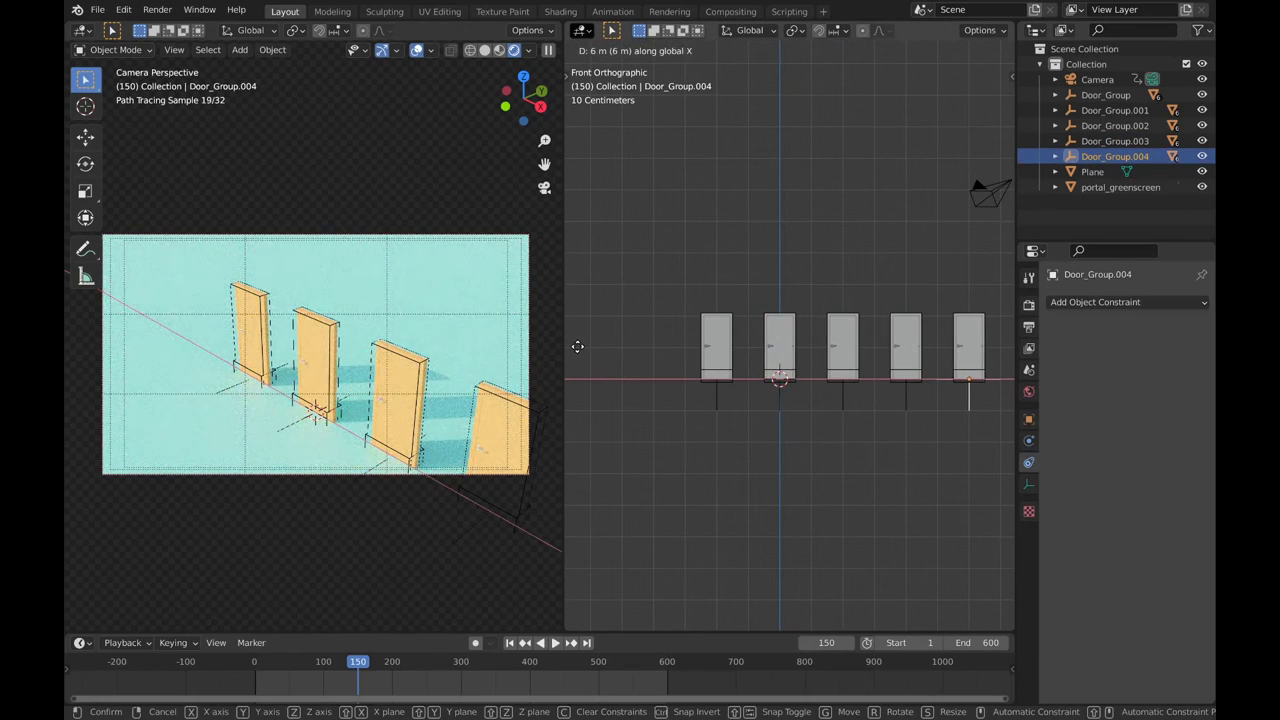
{"action": "left_click", "coordinate": [750, 305]}
Add a sixth Archimesh door and move it about -4 m along X, past the second door
{"action": "key", "text": "shift+a"}
{"action": "mouse_move", "coordinate": [905, 460]}
{"action": "left_click", "coordinate": [985, 475]}
{"action": "key", "text": "g"}
{"action": "key", "text": "x"}
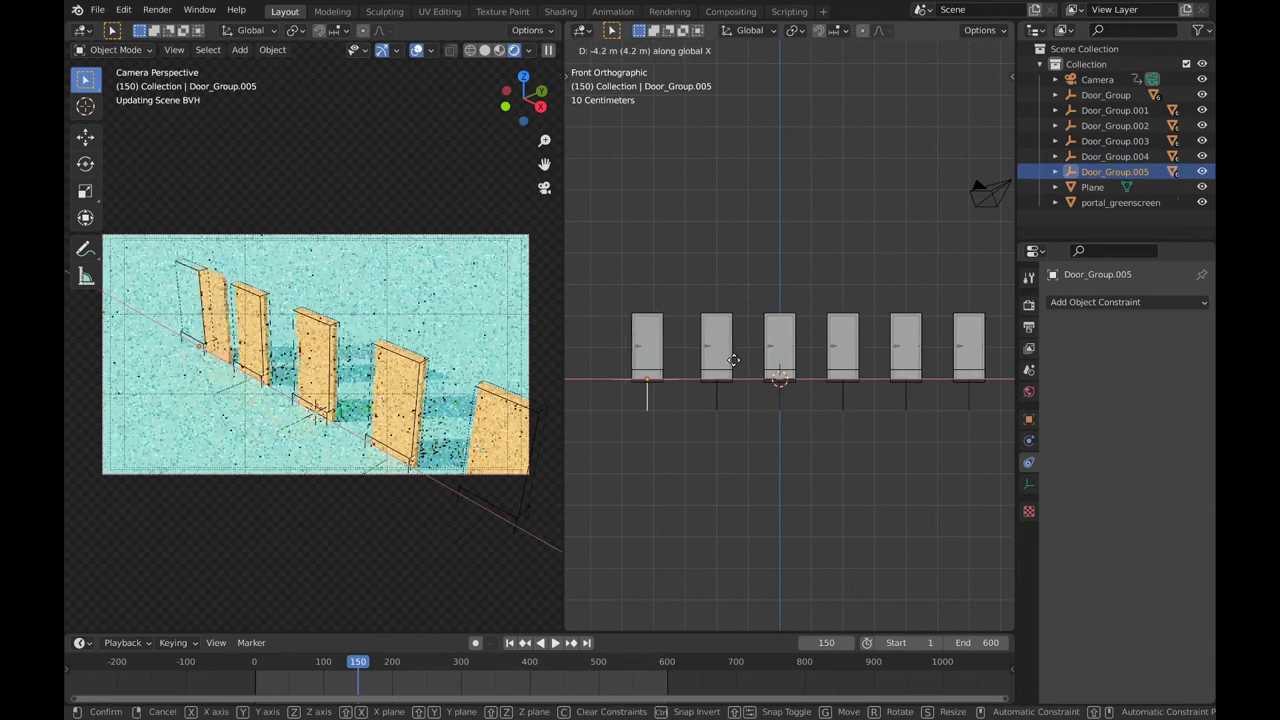
{"action": "left_click", "coordinate": [915, 212]}
Add a seventh Archimesh door and move it about -6 m along X, past the sixth door
{"action": "key", "text": "shift+a"}
{"action": "mouse_move", "coordinate": [930, 425]}
{"action": "left_click", "coordinate": [1060, 443]}
{"action": "key", "text": "g"}
{"action": "key", "text": "x"}
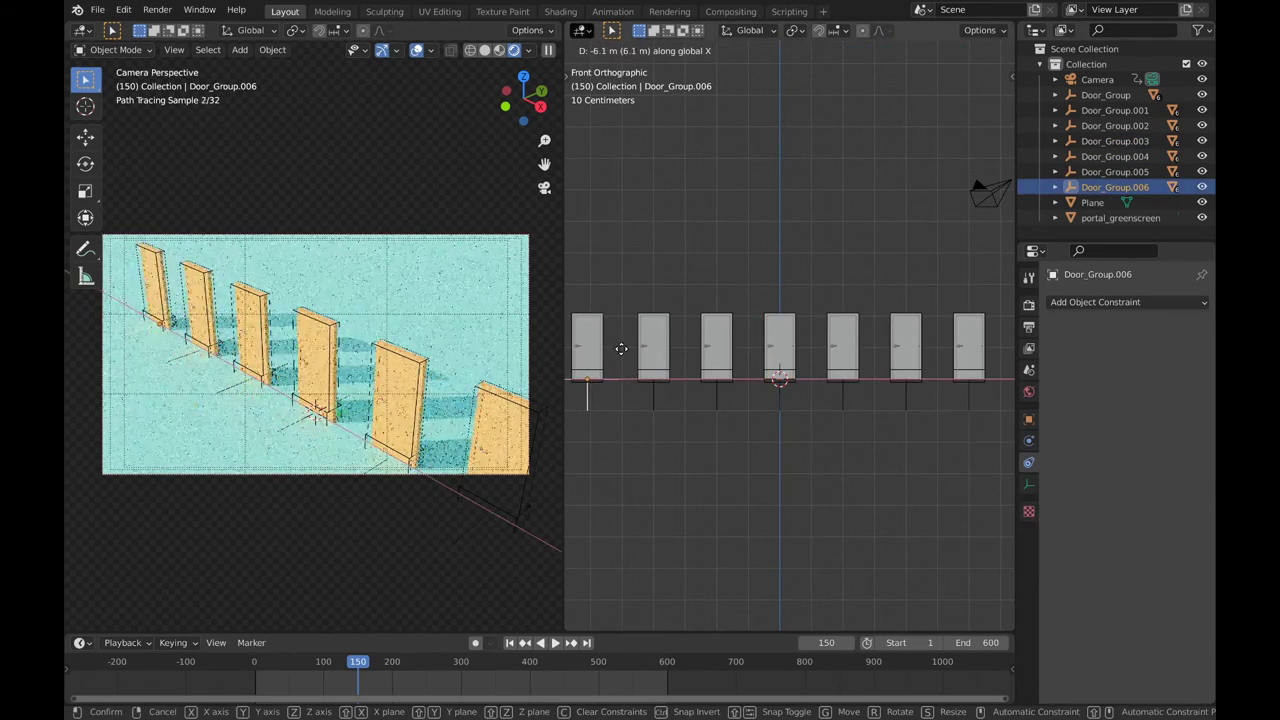
{"action": "left_click", "coordinate": [747, 316]}
Add an eighth Archimesh door and move it along X, beyond the seventh door at the same spacing
{"action": "key", "text": "shift+a"}
{"action": "mouse_move", "coordinate": [930, 420]}
{"action": "left_click", "coordinate": [1060, 440]}
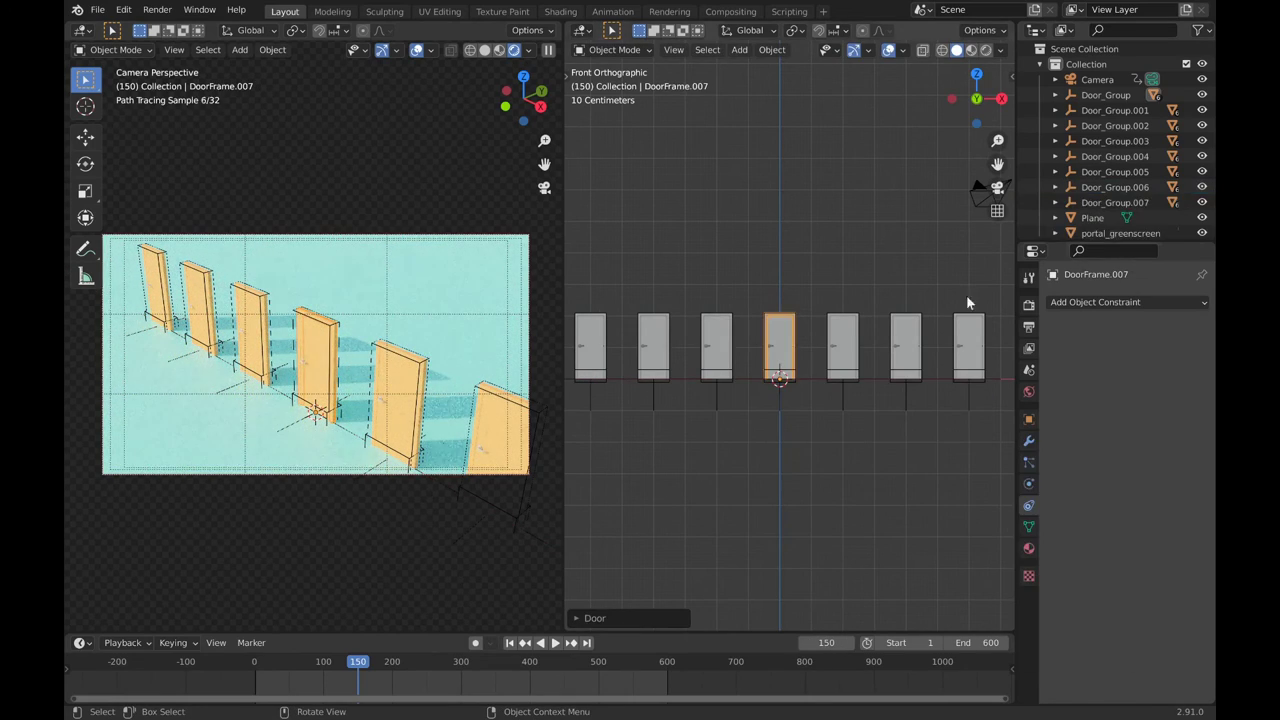
{"action": "key", "text": "g"}
{"action": "key", "text": "x"}
{"action": "left_click", "coordinate": [800, 380]}
{"action": "scroll", "coordinate": [827, 378], "scroll_direction": "down", "scroll_amount": 2}
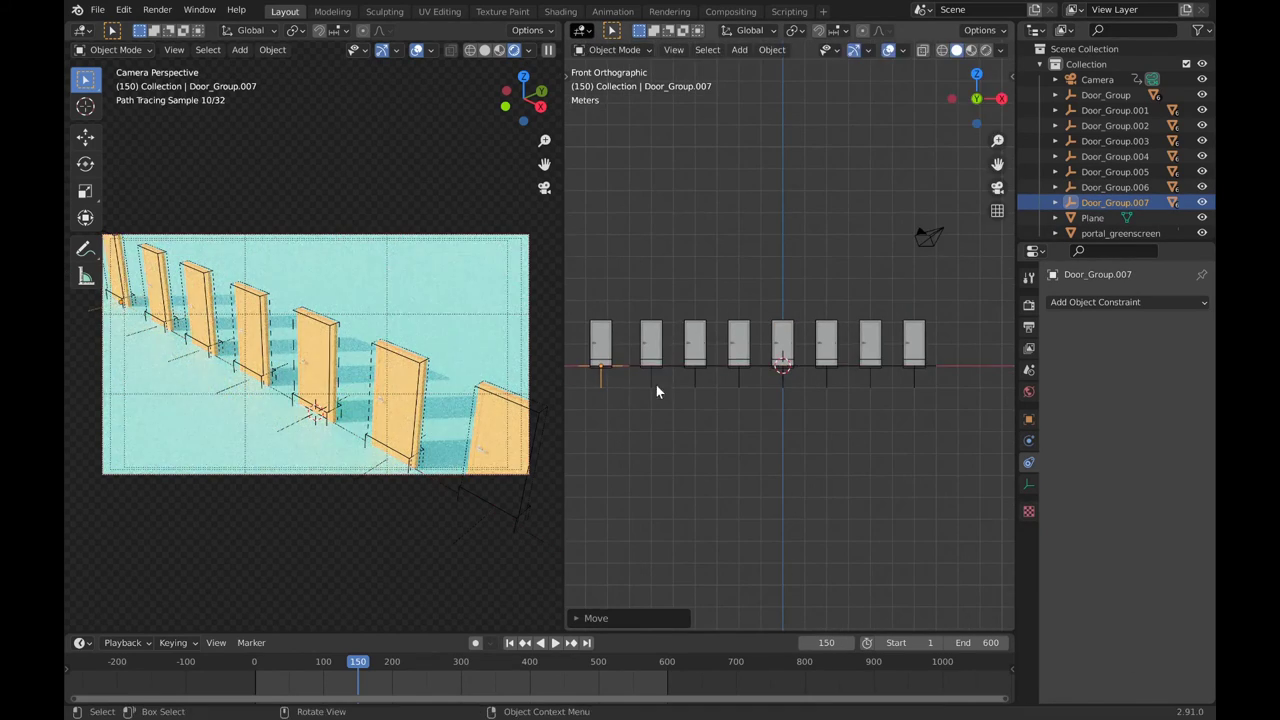
{"action": "scroll", "coordinate": [655, 383], "scroll_direction": "up", "scroll_amount": 2}
{"action": "scroll", "coordinate": [811, 423], "scroll_direction": "down", "scroll_amount": 2}
Add a ninth Archimesh door and move Door_Group.008 in the negative X direction, beyond the eighth door
{"action": "key", "text": "Down"}
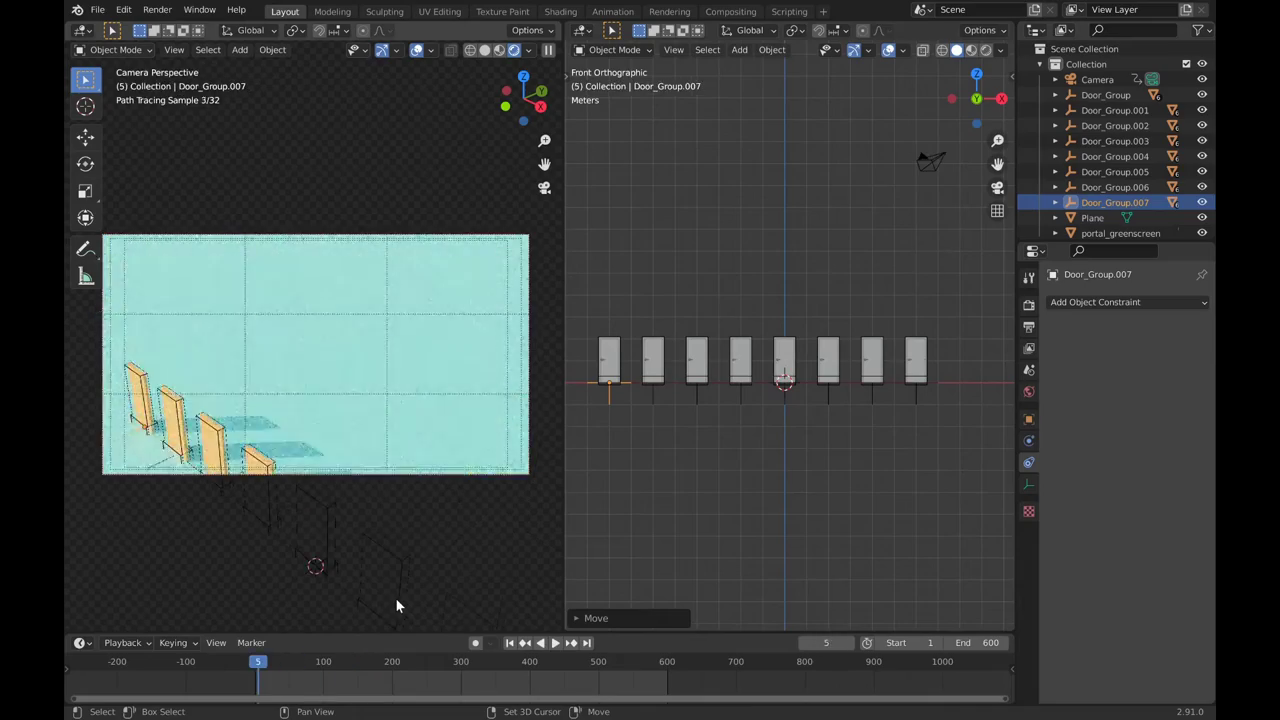
{"action": "key", "text": "shift+a"}
{"action": "mouse_move", "coordinate": [830, 282]}
{"action": "mouse_move", "coordinate": [930, 445]}
{"action": "left_click", "coordinate": [1070, 462]}
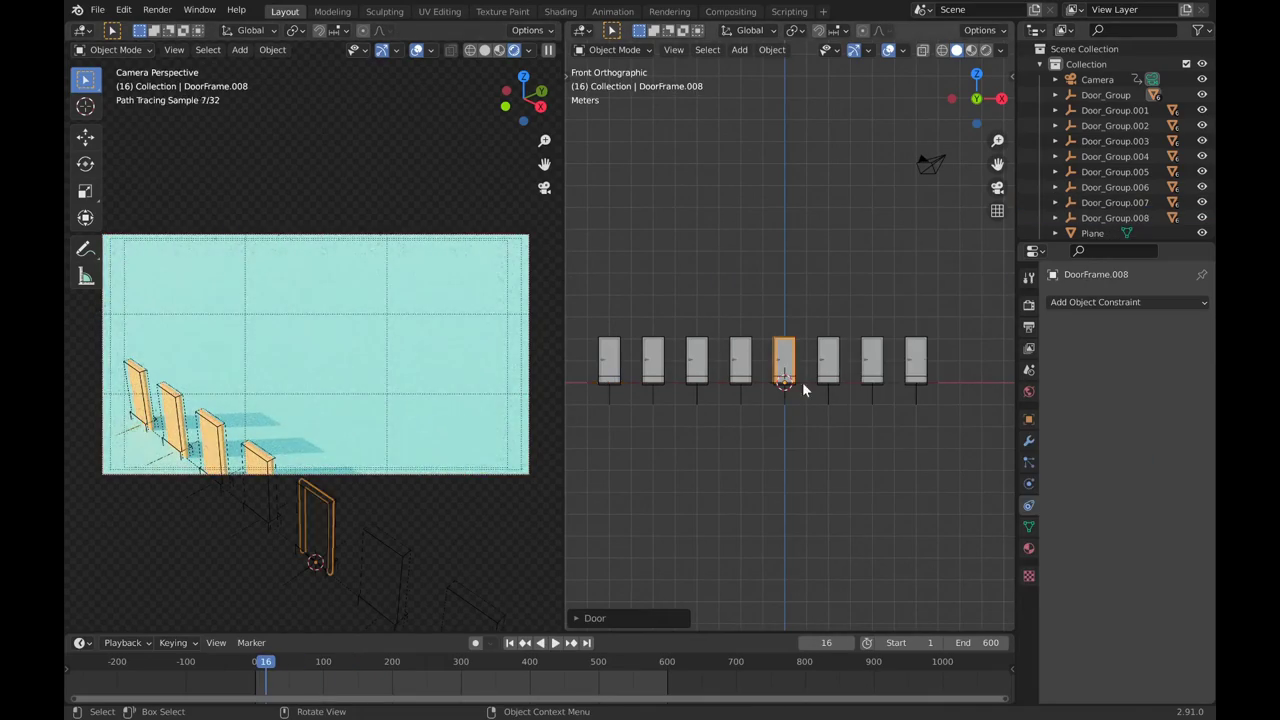
{"action": "left_click", "coordinate": [1115, 218]}
{"action": "key", "text": "g"}
{"action": "left_click", "coordinate": [629, 434]}
Preview the animation and move Door_Group, which covers the portal, along positive X past the last door in the row
{"action": "key", "text": "space"}
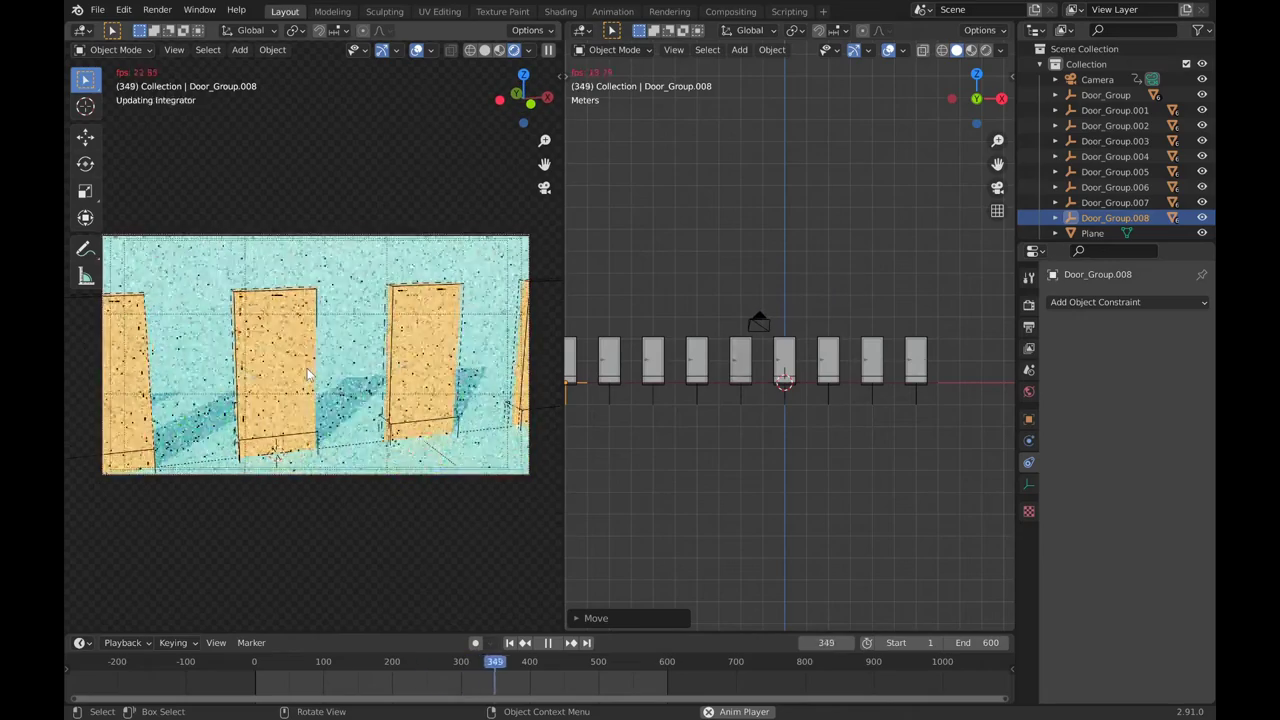
{"action": "key", "text": "space"}
{"action": "scroll", "coordinate": [763, 395], "scroll_direction": "up", "scroll_amount": 8}
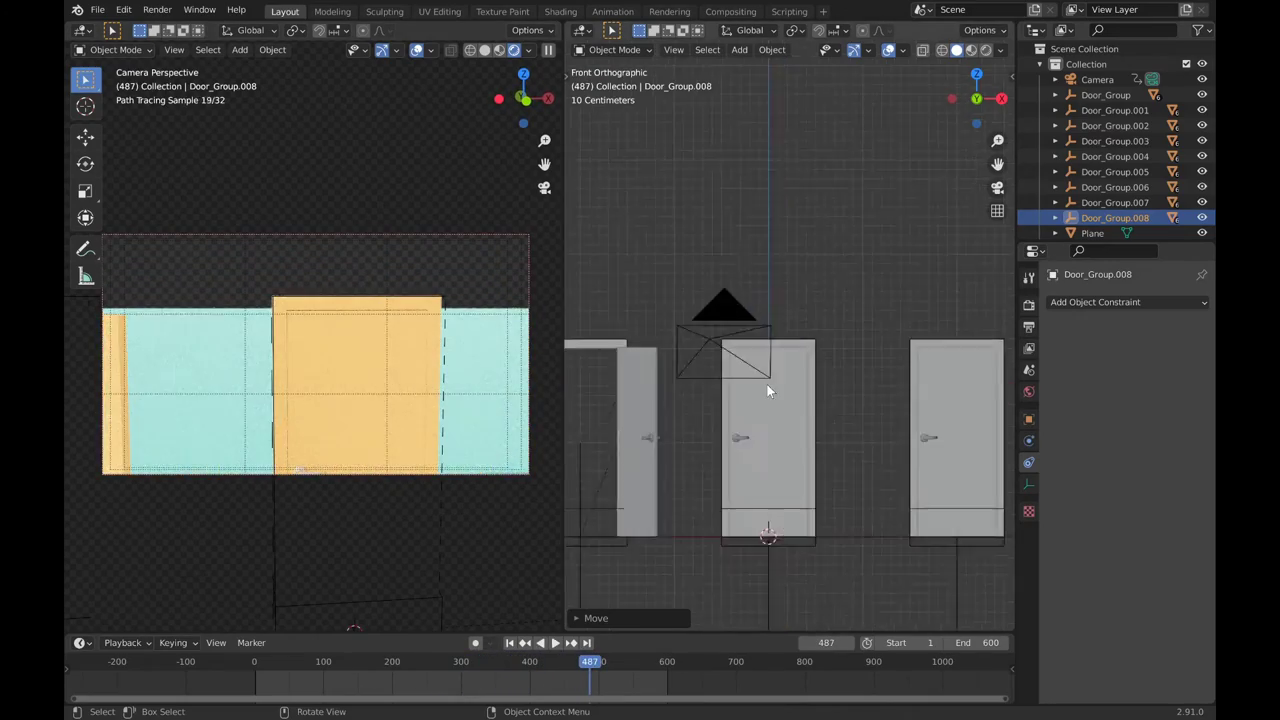
{"action": "scroll", "coordinate": [767, 390], "scroll_direction": "down", "scroll_amount": 6}
{"action": "scroll", "coordinate": [893, 456], "scroll_direction": "down", "scroll_amount": 4}
{"action": "key", "text": "g"}
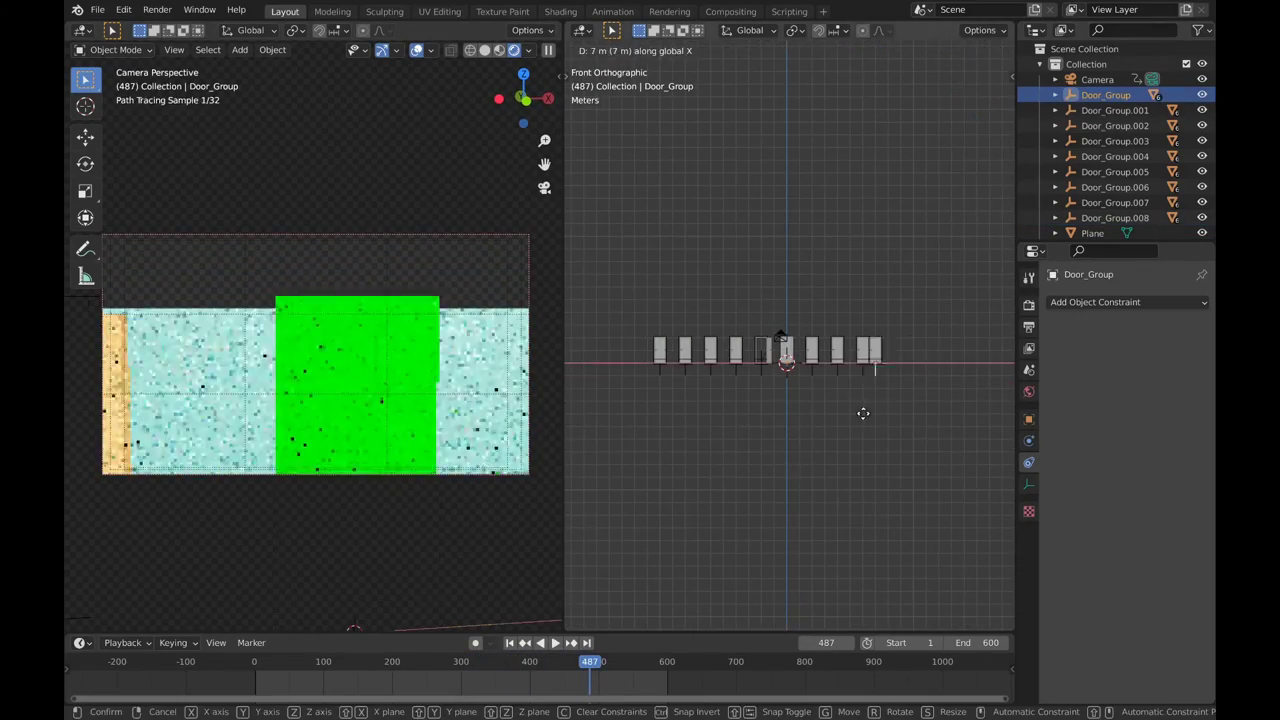
{"action": "left_click", "coordinate": [863, 414]}
Move the opening door, Door_Group.001, about 2 m along X so it frames the greenscreen portal
{"action": "scroll", "coordinate": [800, 400], "scroll_direction": "up", "scroll_amount": 3}
{"action": "left_click", "coordinate": [1110, 110]}
{"action": "scroll", "coordinate": [851, 468], "scroll_direction": "down", "scroll_amount": 1}
{"action": "key", "text": "g"}
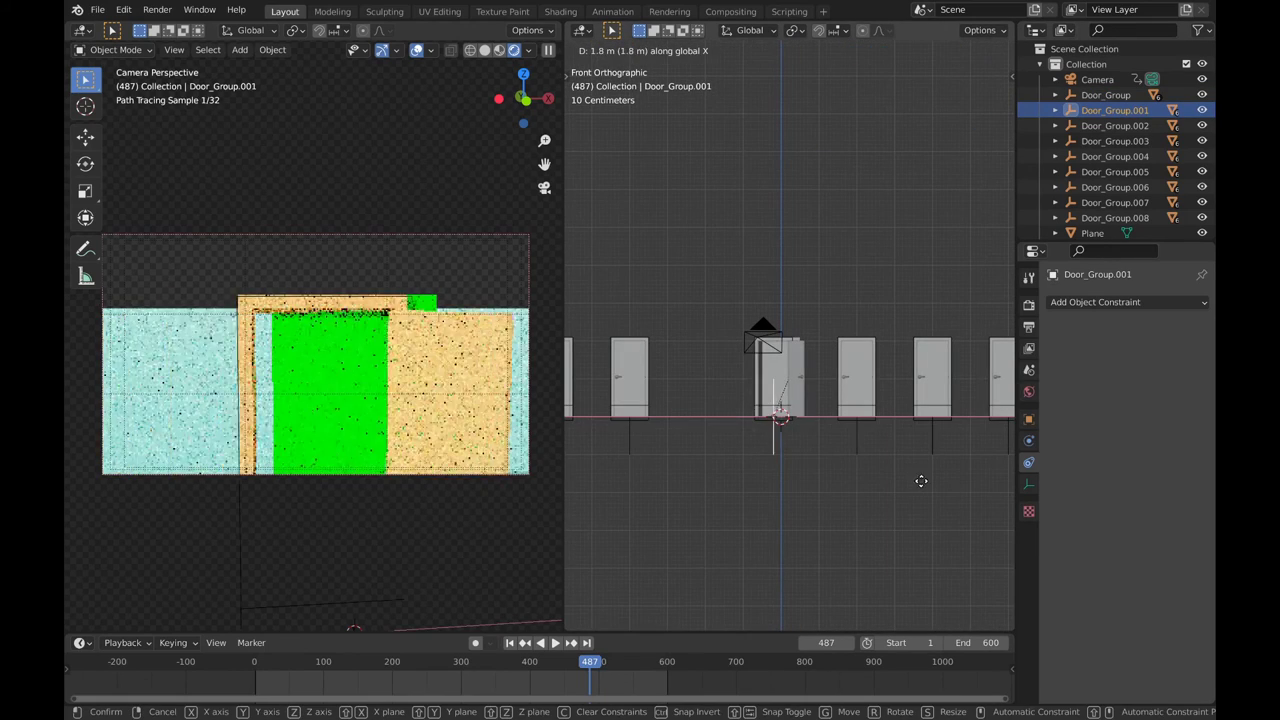
{"action": "left_click", "coordinate": [866, 462]}
{"action": "key", "text": "g"}
{"action": "key", "text": "x"}
{"action": "left_click", "coordinate": [928, 449]}
Move Door_Group along X from the row's end into the gap beside the portal door, and play back the animation
{"action": "scroll", "coordinate": [842, 420], "scroll_direction": "down", "scroll_amount": 2}
{"action": "left_click", "coordinate": [842, 420]}
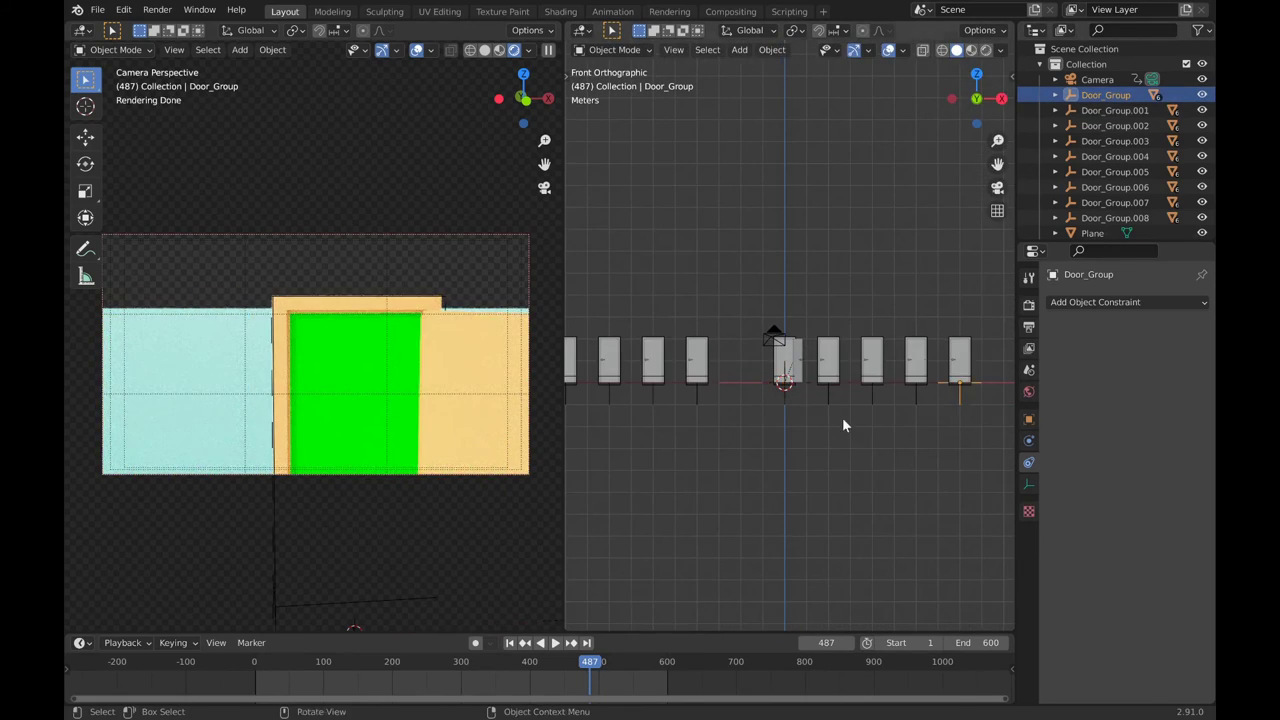
{"action": "key", "text": "g"}
{"action": "key", "text": "x"}
{"action": "left_click", "coordinate": [614, 451]}
{"action": "scroll", "coordinate": [711, 377], "scroll_direction": "up", "scroll_amount": 2}
{"action": "key", "text": "space"}
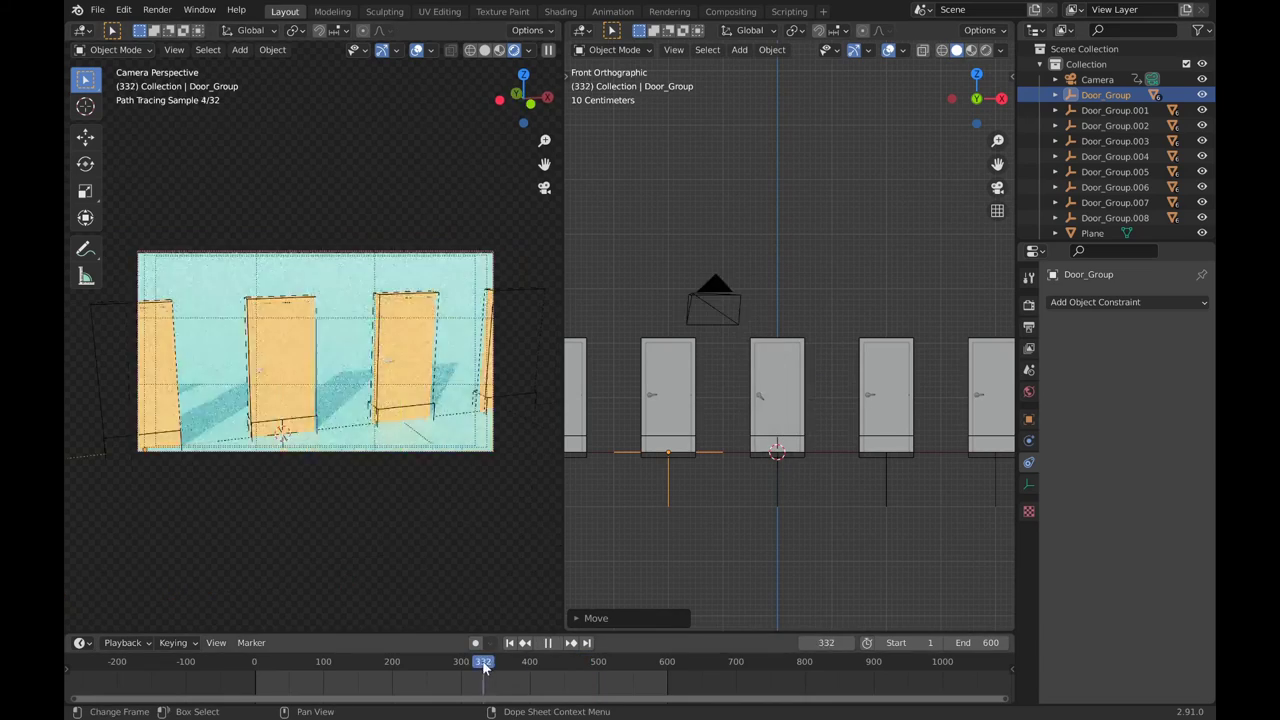
{"action": "key", "text": "Escape"}
Add a tenth Archimesh door and move Door_Group along X to extend the negative end of the row
{"action": "middle_click_drag", "start_coordinate": [771, 354], "coordinate": [718, 411]}
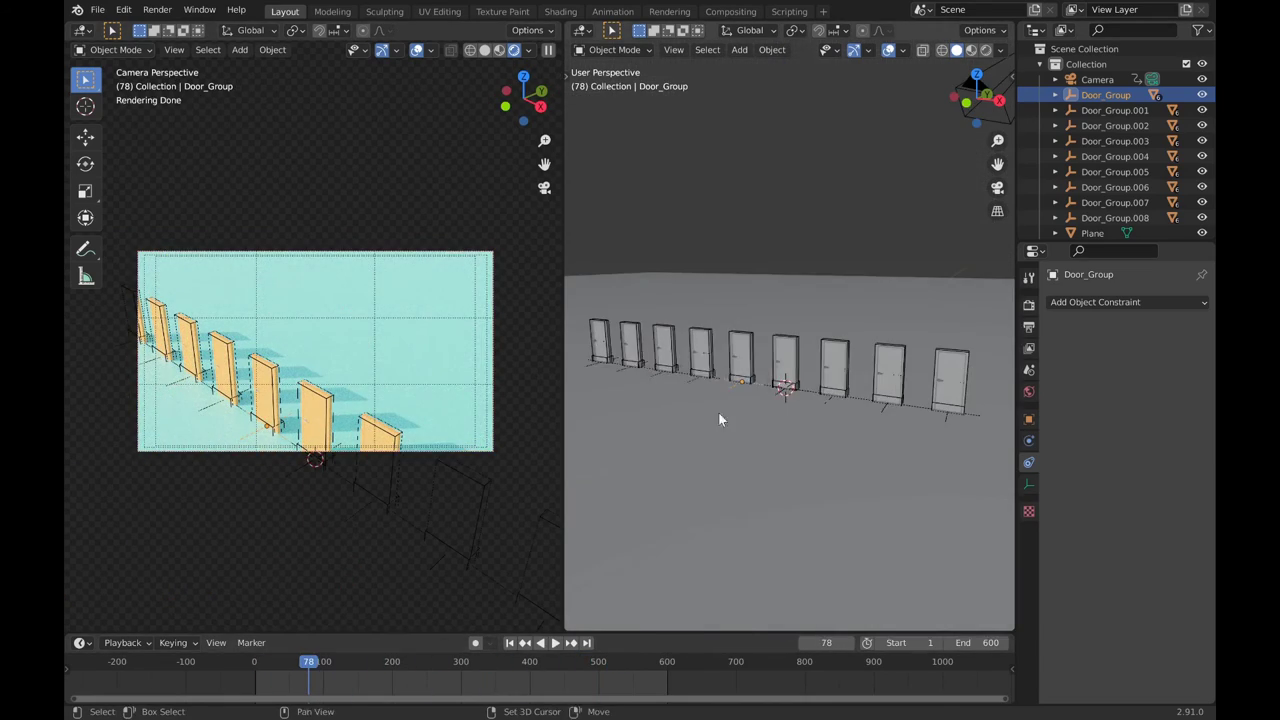
{"action": "key", "text": "shift+a"}
{"action": "mouse_move", "coordinate": [865, 541]}
{"action": "left_click", "coordinate": [929, 554]}
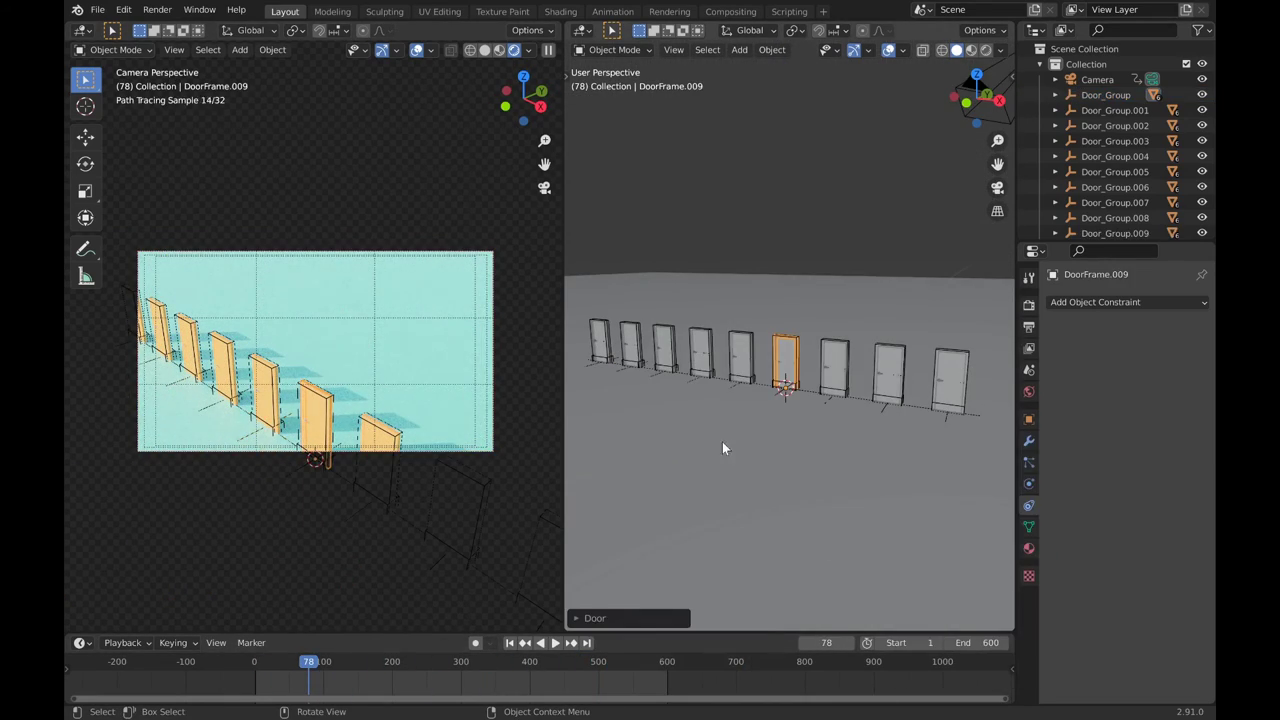
{"action": "scroll", "coordinate": [1128, 97], "scroll_direction": "down", "scroll_amount": 2}
{"action": "left_click", "coordinate": [1120, 72]}
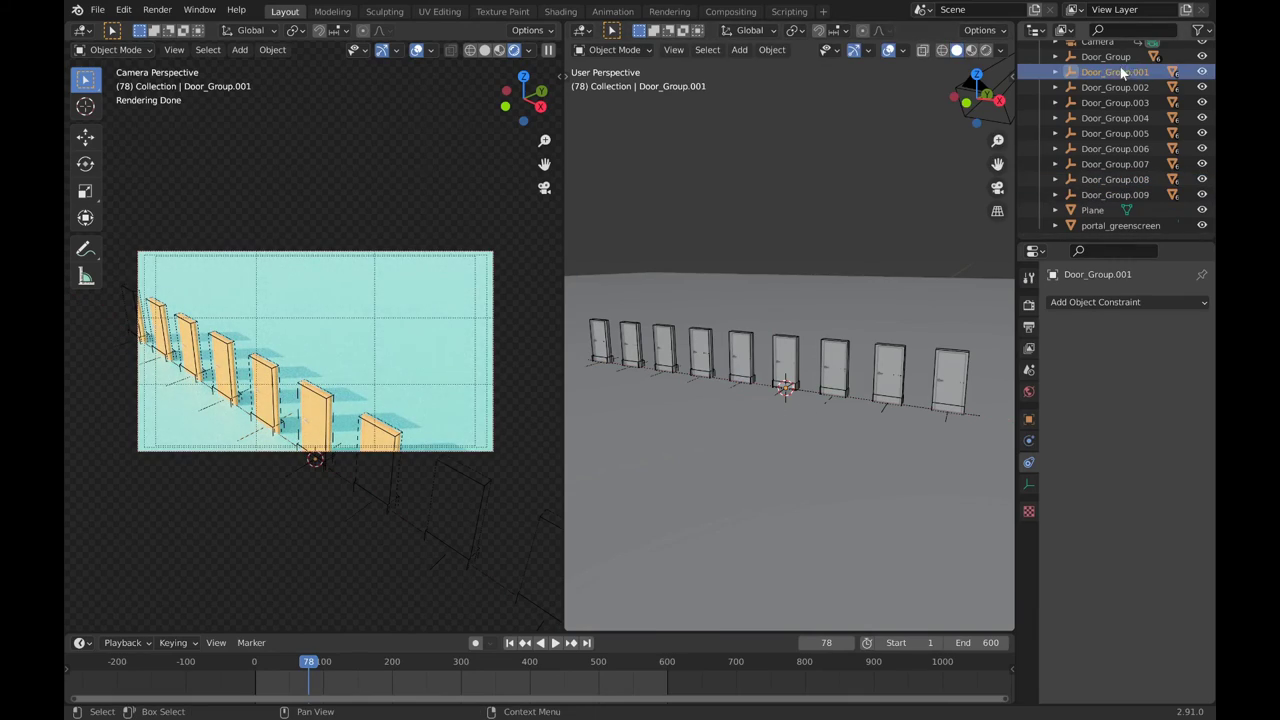
{"action": "left_click", "coordinate": [797, 437]}
Review the animation through its last frame, return to frame 1, and save doors.blend
{"action": "key", "text": "space"}
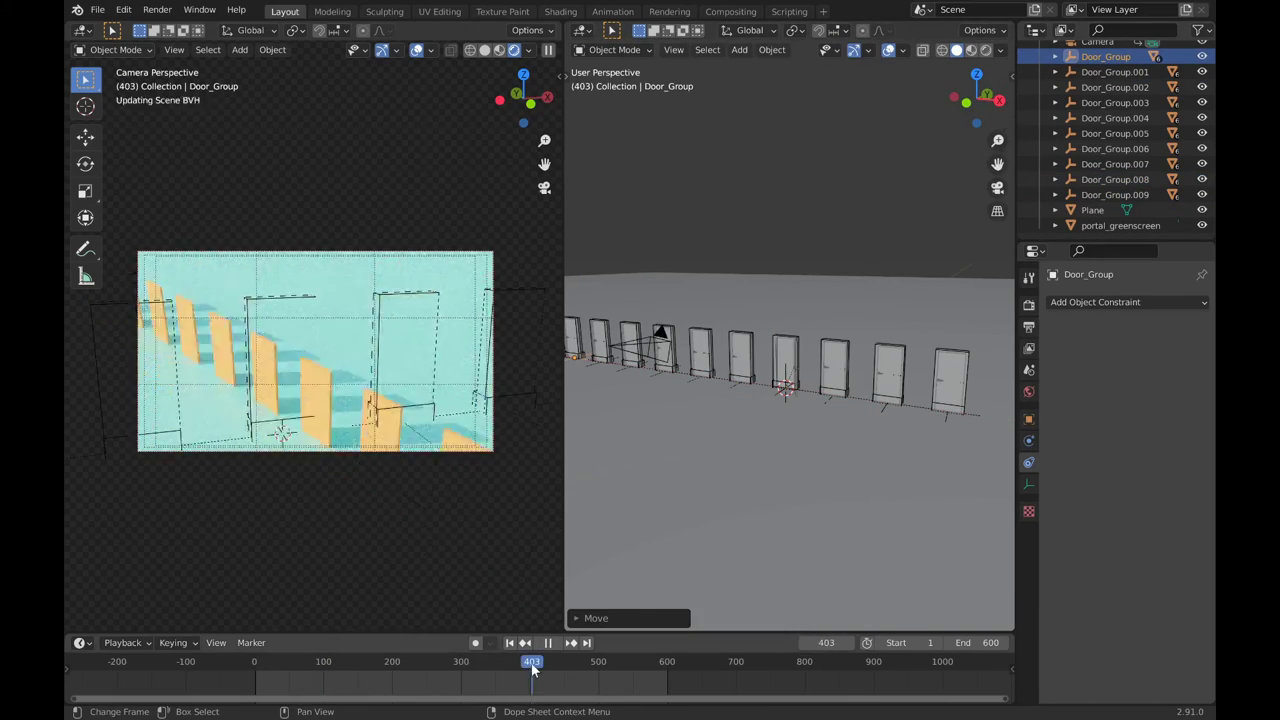
{"action": "left_click", "coordinate": [547, 642]}
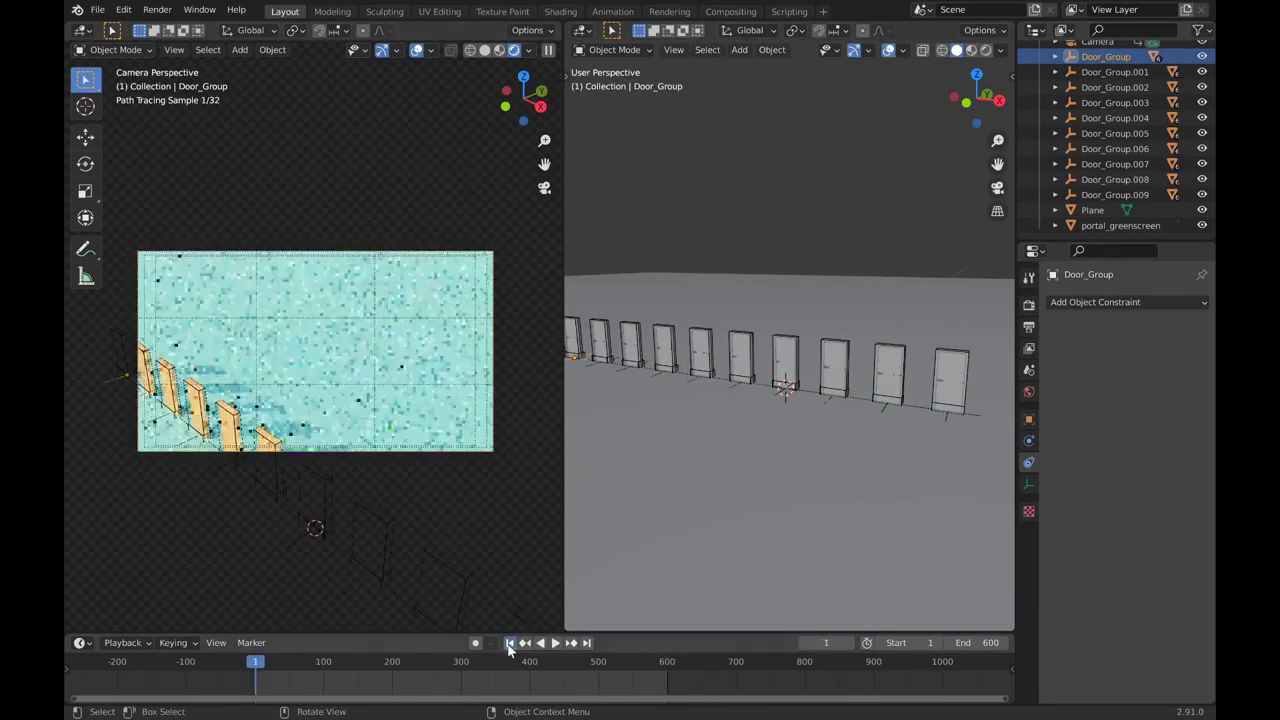
{"action": "key", "text": "shift+Right"}
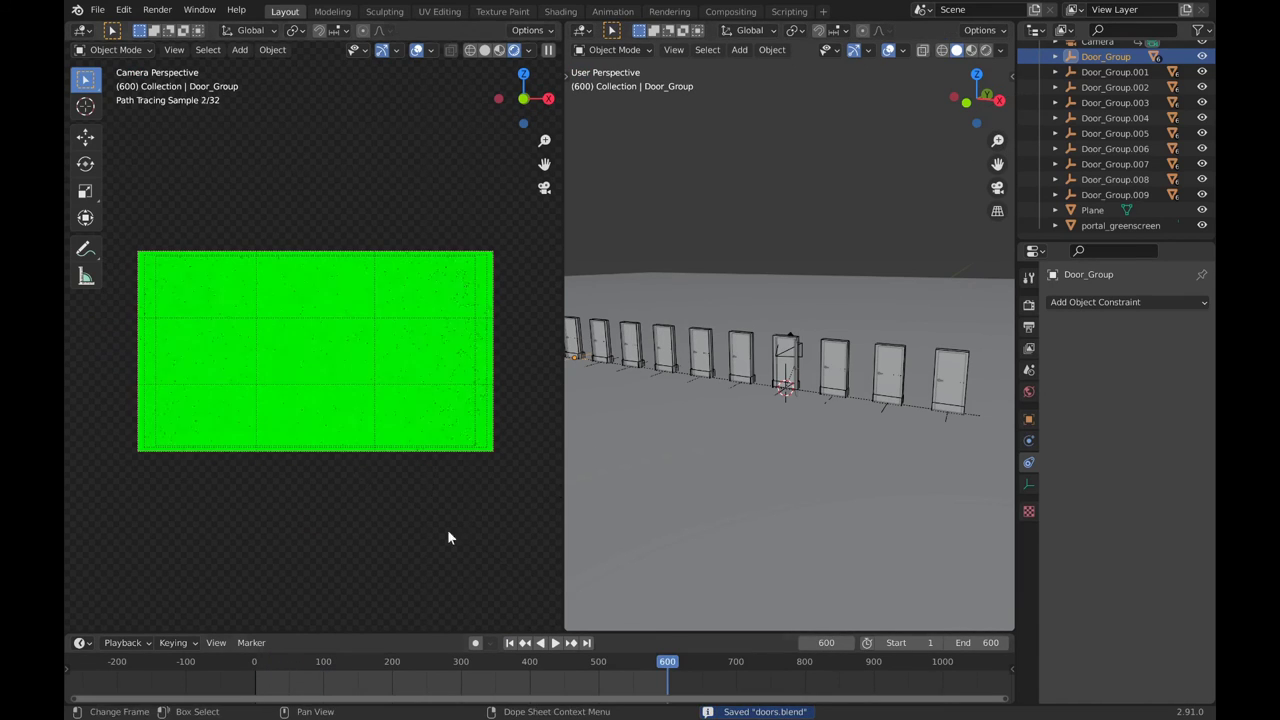
{"action": "key", "text": "shift+Left"}
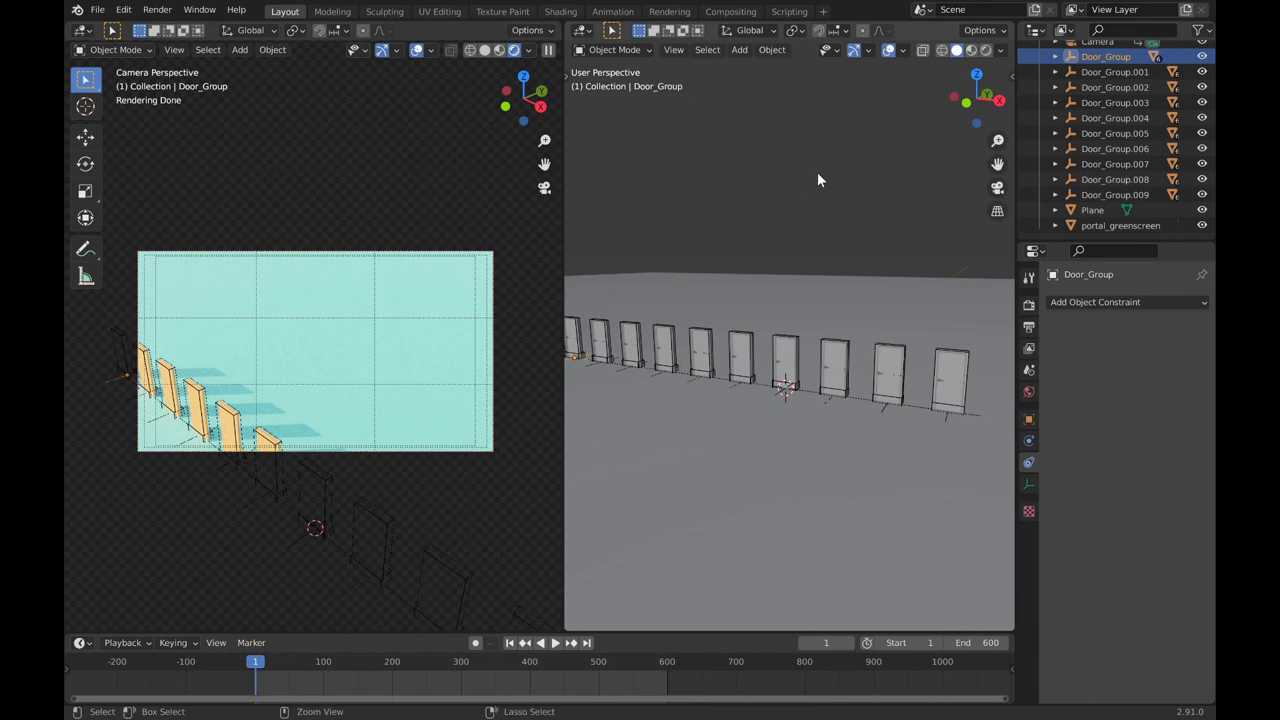
{"action": "key", "text": "ctrl+s"}
Select the portal_greenscreen object
{"action": "left_click", "coordinate": [1120, 225]}
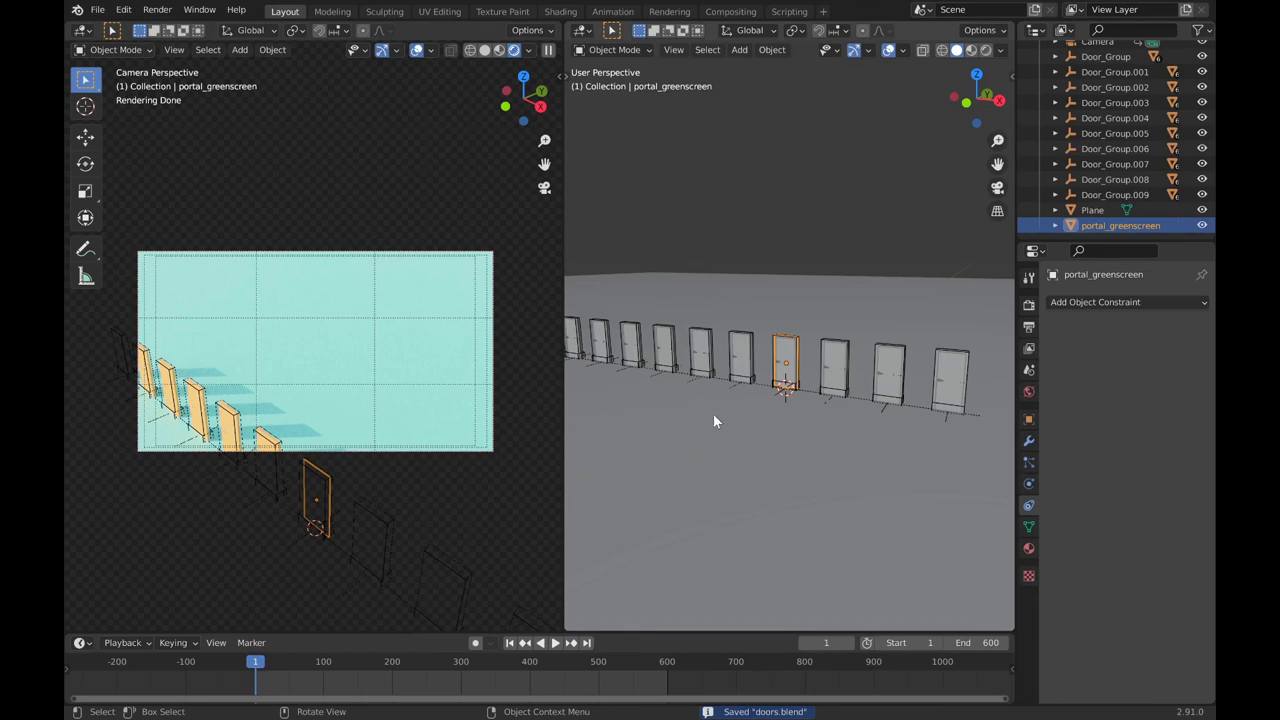